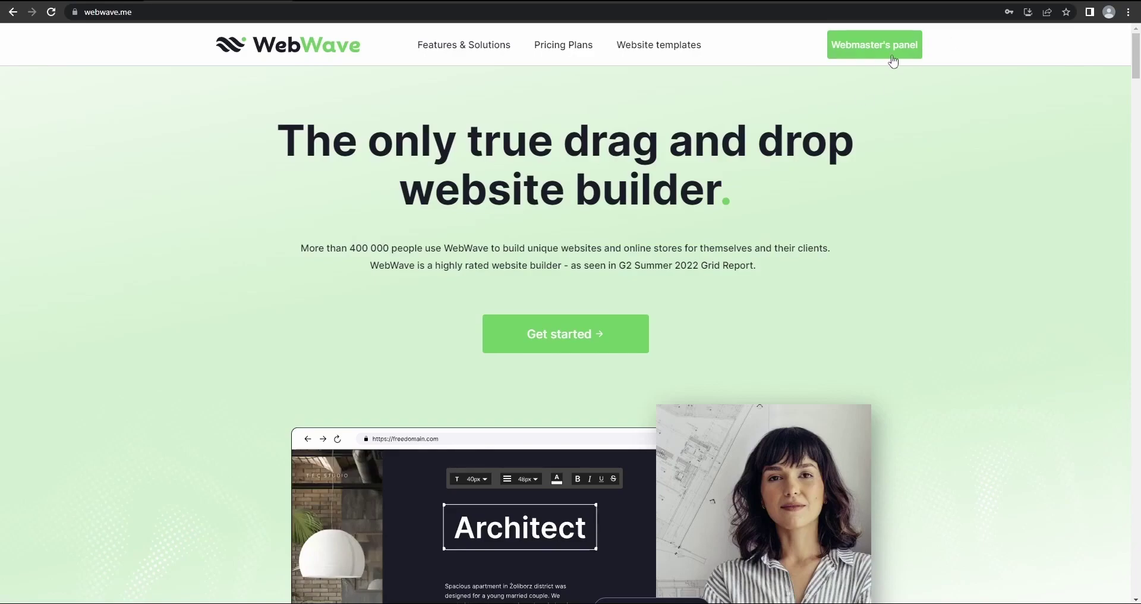
# Open the Webmaster's panel from the webwave.me top bar
pyautogui.click(873, 55)
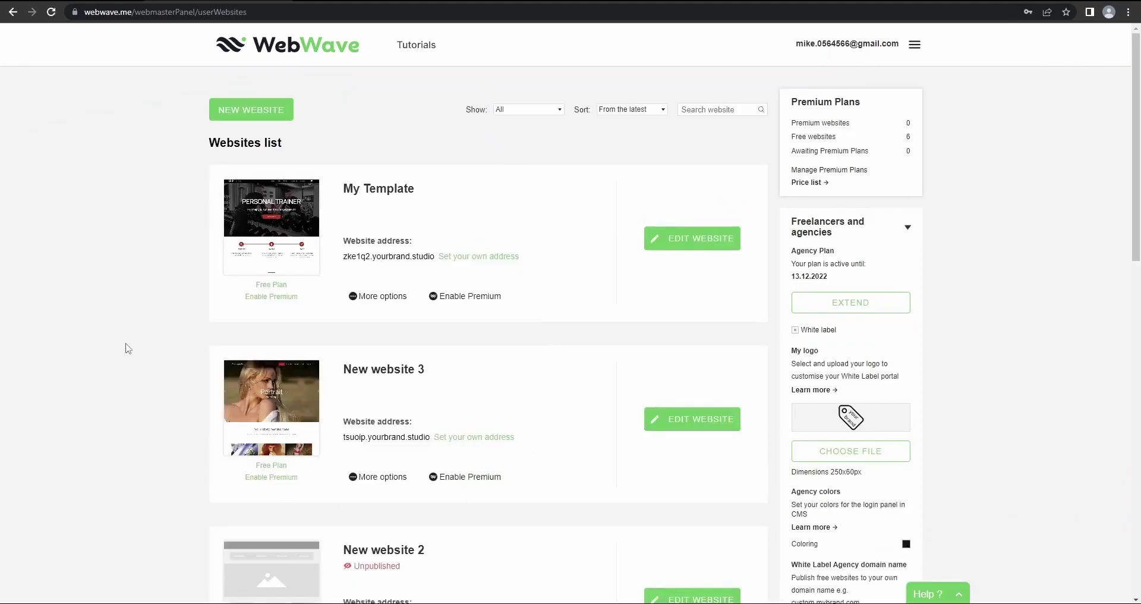
# Scroll through the Websites list to review existing sites like My Template and New website 3
pyautogui.scroll(-1, 527, 336)
pyautogui.scroll(1, 454, 338)
pyautogui.scroll(-7, 297, 329)
pyautogui.scroll(7, 293, 345)
pyautogui.scroll(-10, 185, 265)
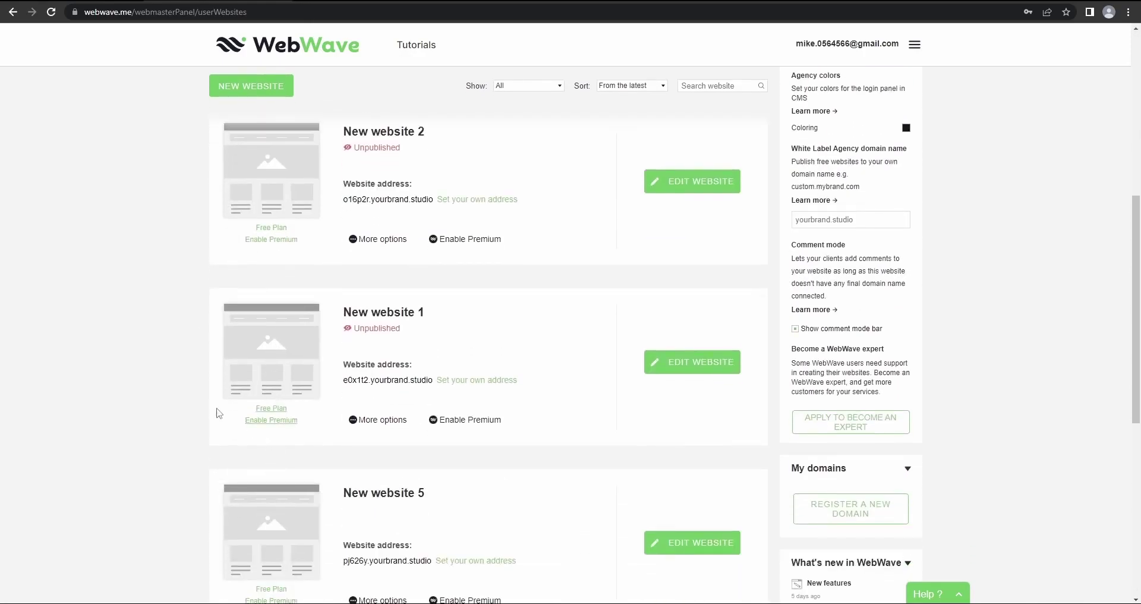
pyautogui.scroll(8, 542, 481)
pyautogui.scroll(2, 541, 480)
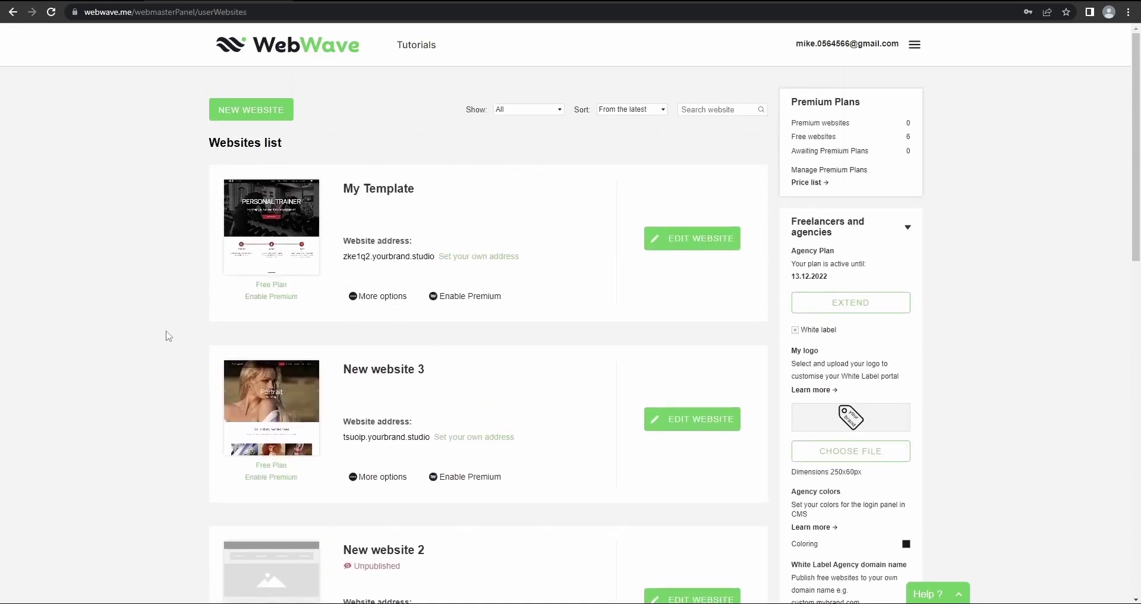
pyautogui.scroll(-5, 479, 379)
pyautogui.scroll(5, 457, 387)
pyautogui.scroll(-8, 357, 357)
pyautogui.scroll(8, 381, 380)
# Start a new website and browse the available templates
pyautogui.click(255, 112)
pyautogui.scroll(-5, 301, 293)
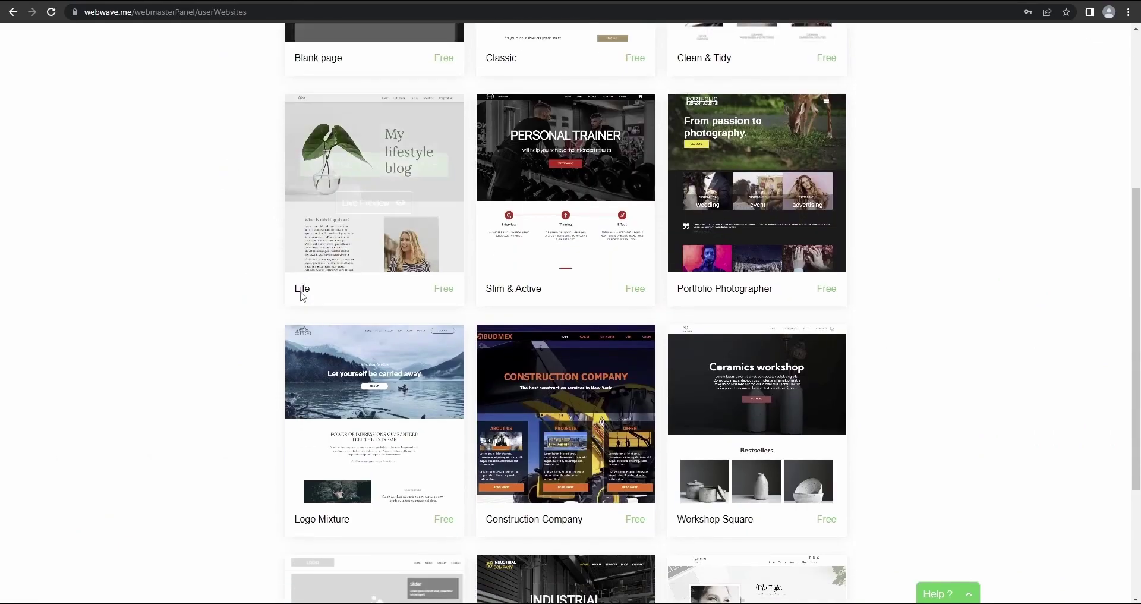
pyautogui.scroll(5, 302, 295)
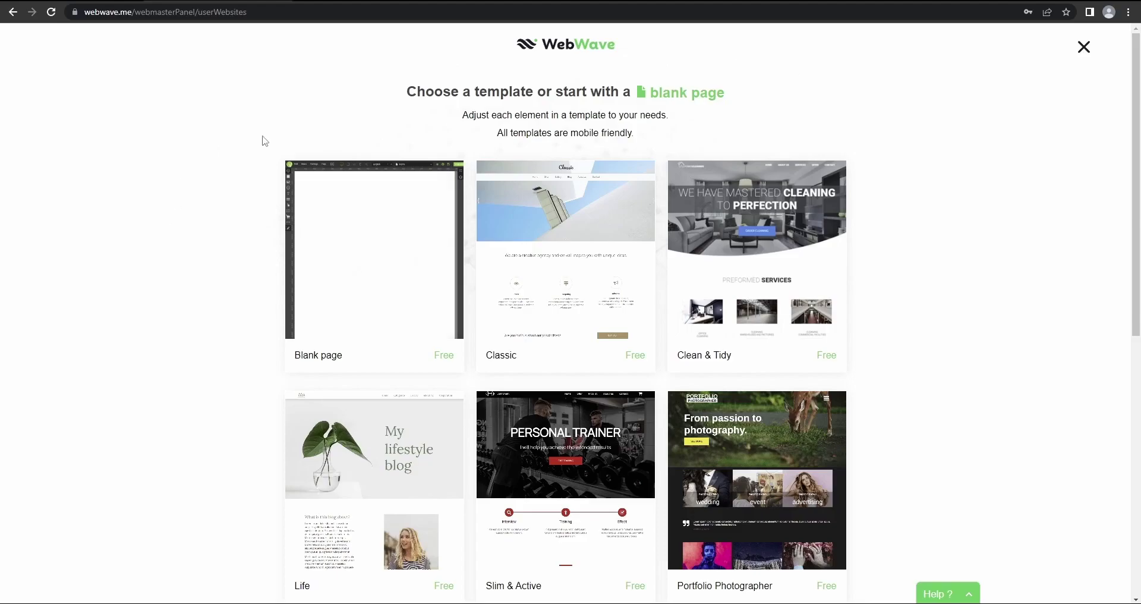
pyautogui.moveTo(336, 230)
pyautogui.scroll(-2, 184, 234)
pyautogui.scroll(2, 365, 315)
pyautogui.moveTo(365, 315)
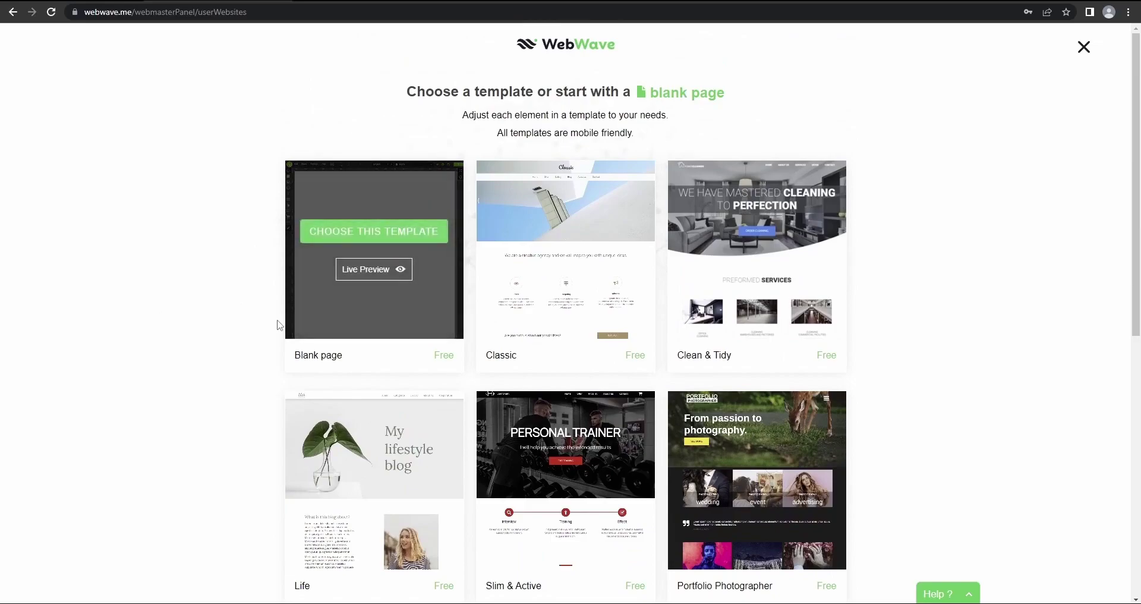
pyautogui.moveTo(765, 322)
pyautogui.scroll(-8, 765, 321)
pyautogui.scroll(5, 560, 213)
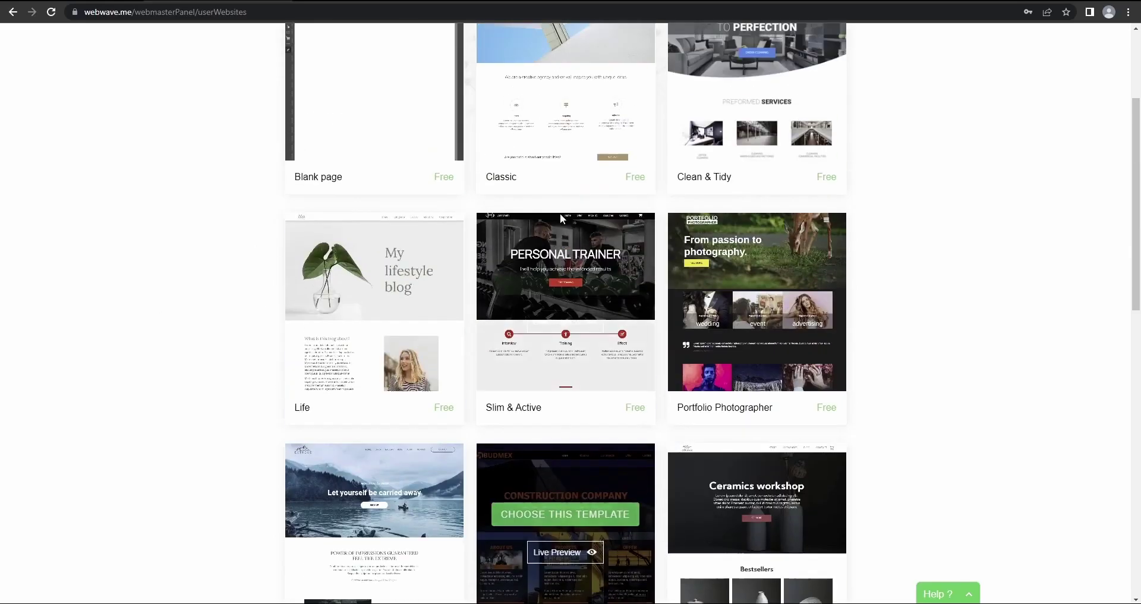
pyautogui.scroll(-4, 645, 355)
pyautogui.scroll(-20, 450, 357)
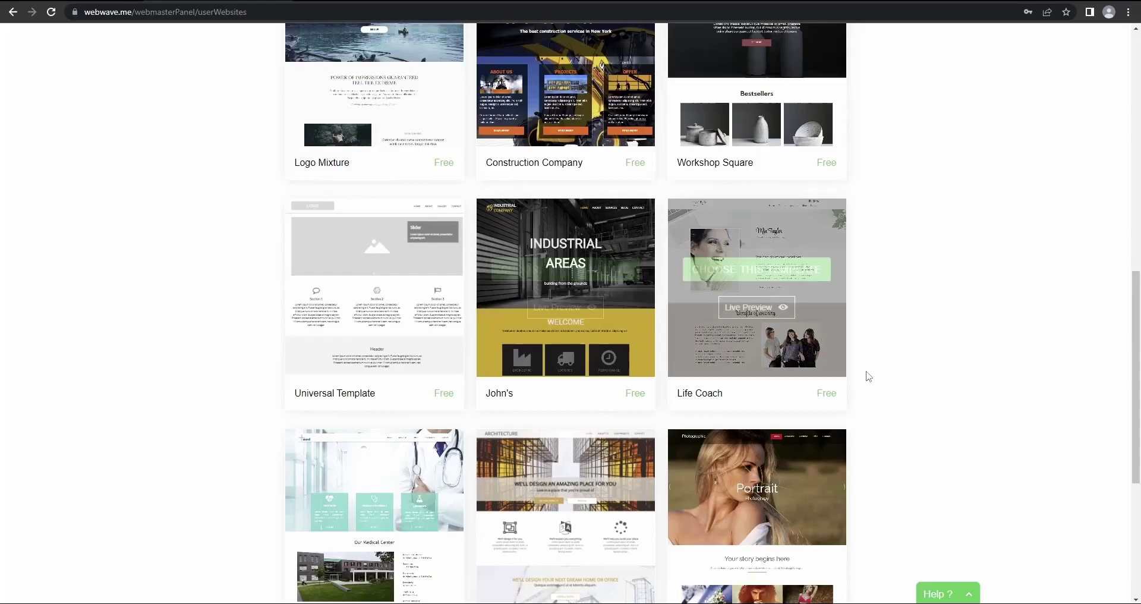
pyautogui.scroll(20, 594, 285)
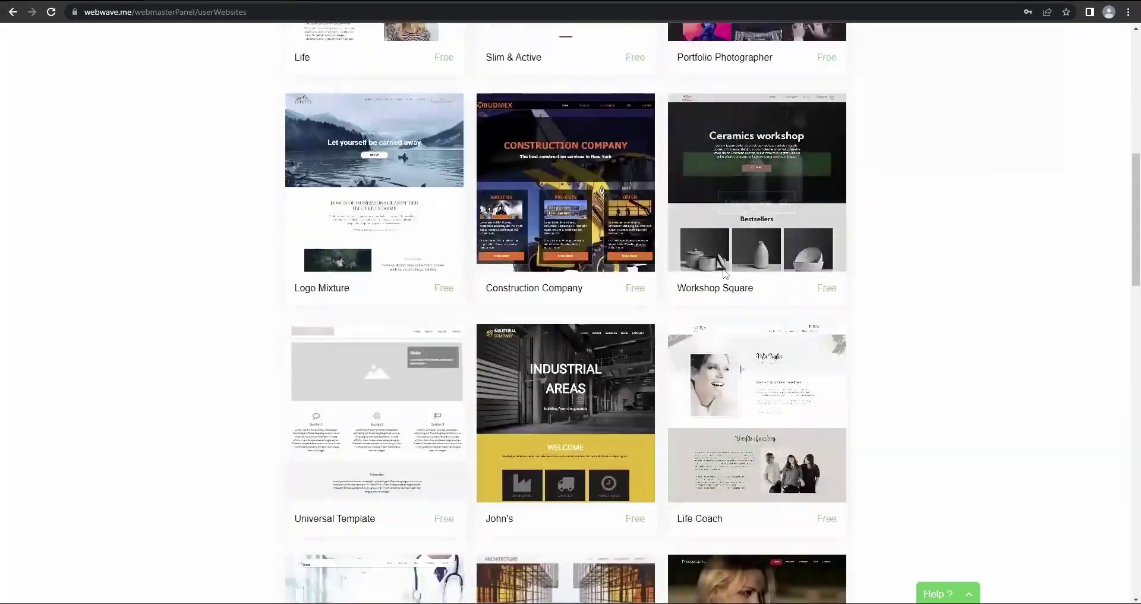
pyautogui.scroll(-19, 582, 250)
pyautogui.scroll(14, 568, 269)
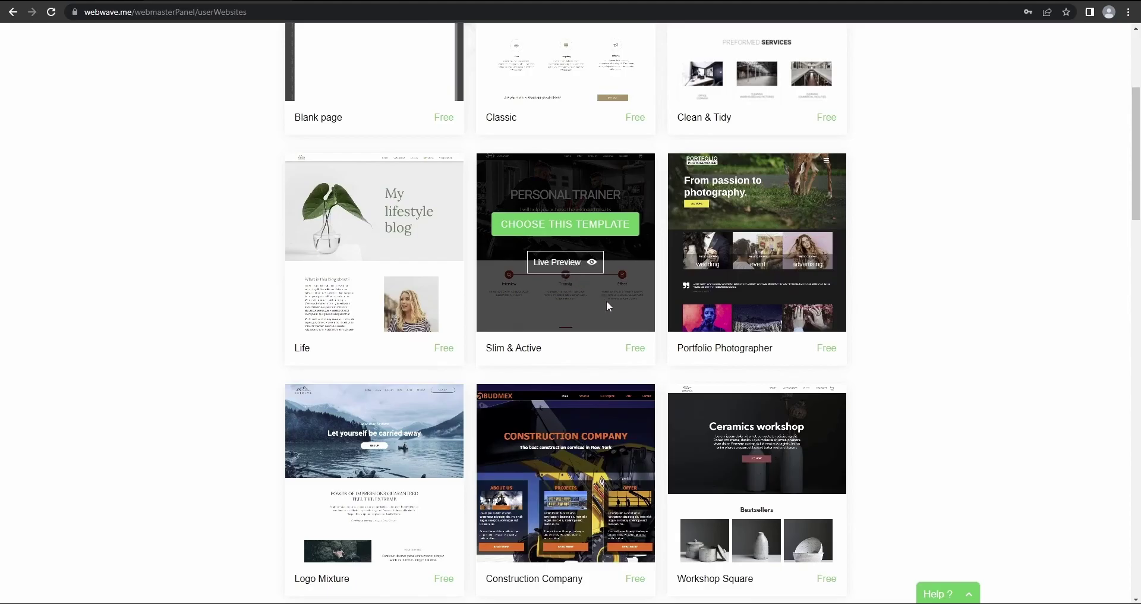
pyautogui.scroll(-20, 622, 252)
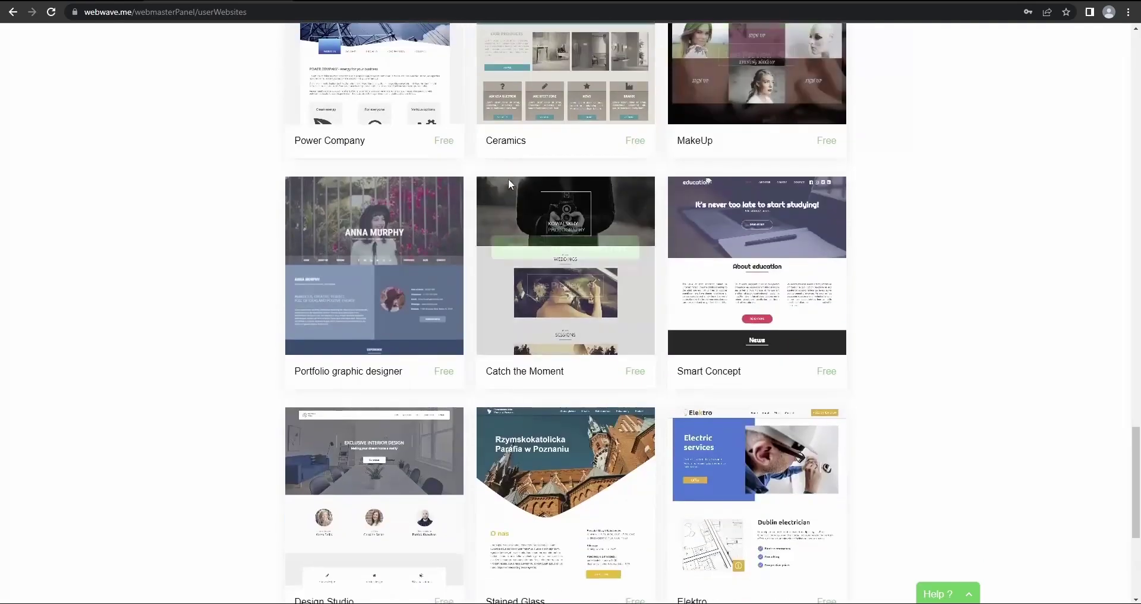
pyautogui.scroll(12, 548, 189)
pyautogui.scroll(10, 547, 189)
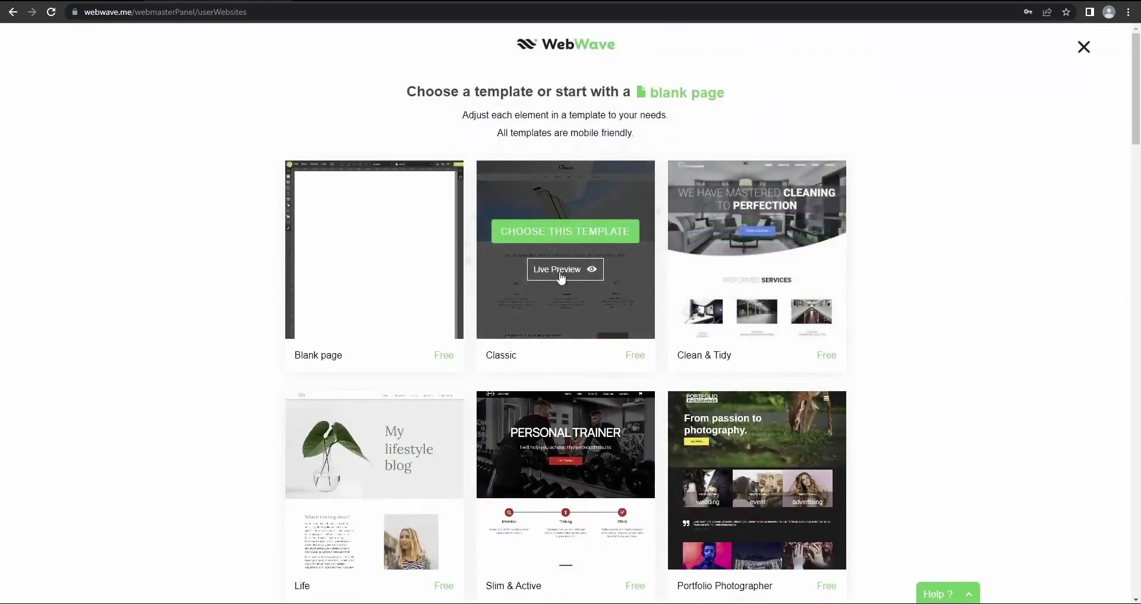
# Preview the Classic template at desktop, landscape and portrait phone sizes, then go back
pyautogui.click(561, 271)
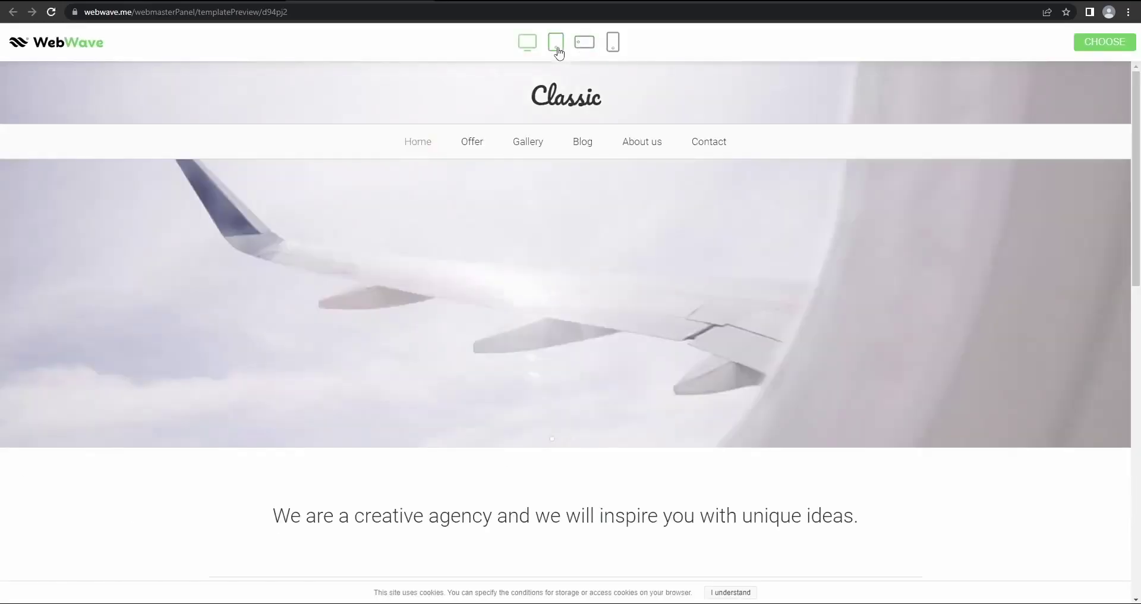
pyautogui.click(584, 42)
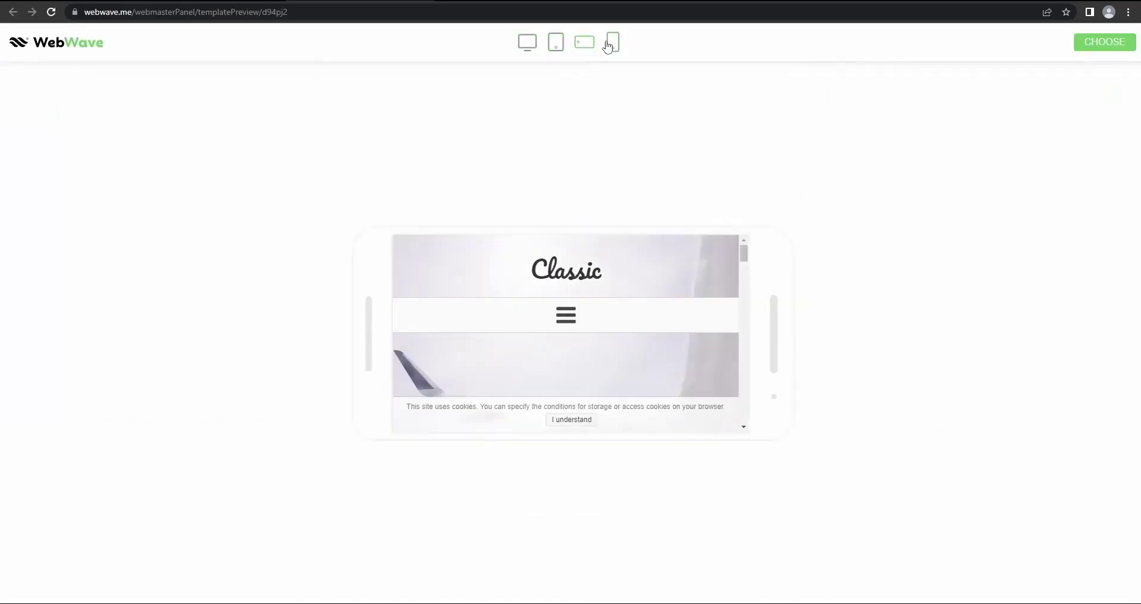
pyautogui.click(608, 46)
pyautogui.click(527, 42)
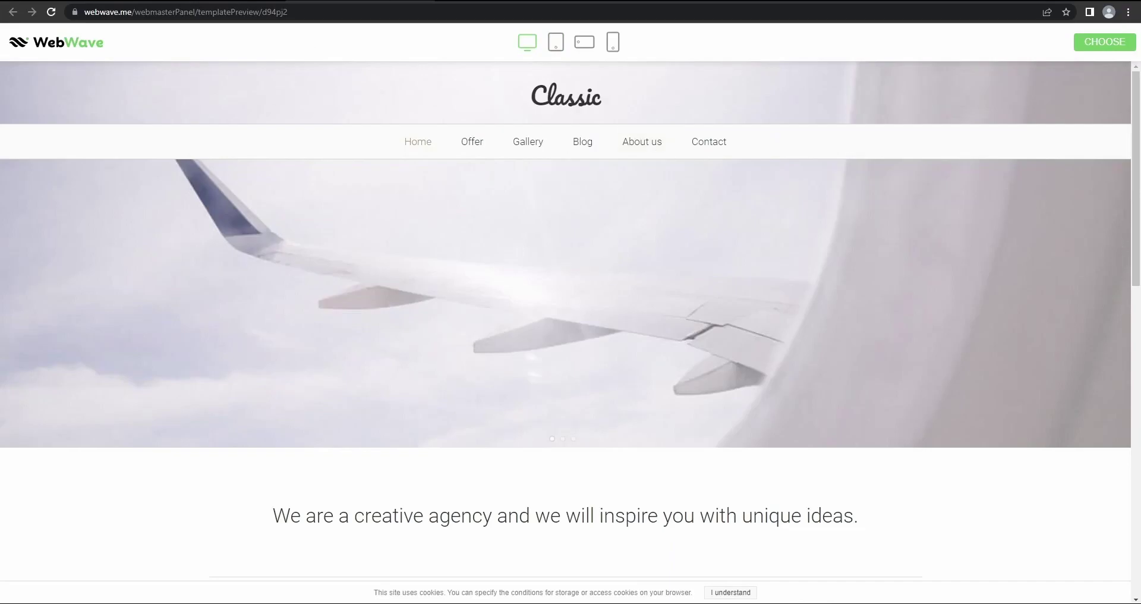
pyautogui.hotkey('alt', 'Left')
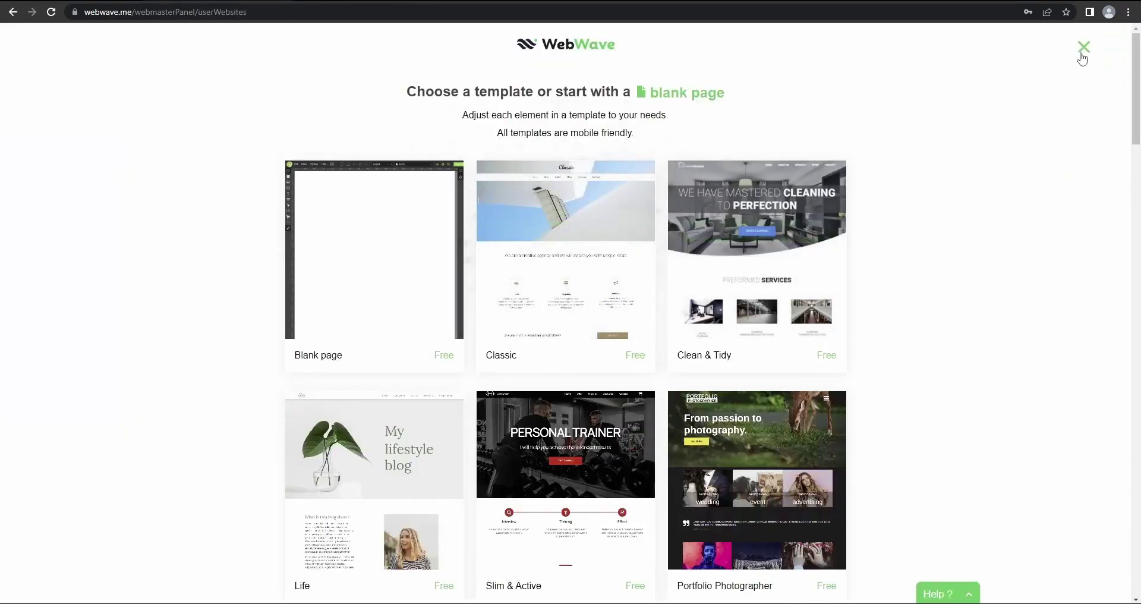
# Close the template chooser and duplicate My Template as 'My Template copy 13.09.2022'
pyautogui.click(1083, 47)
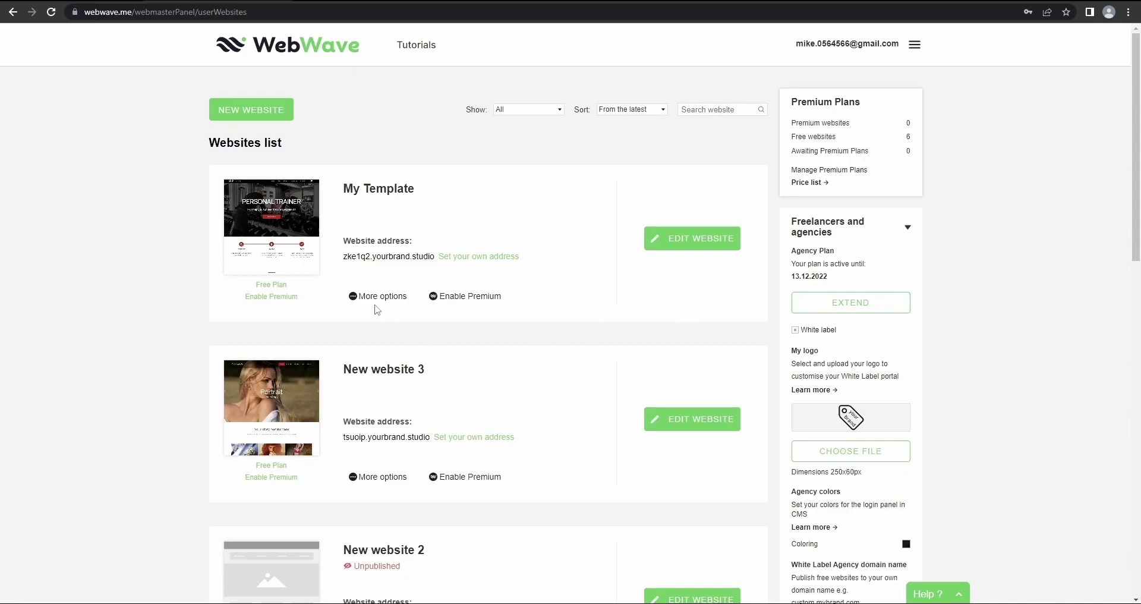
pyautogui.click(367, 299)
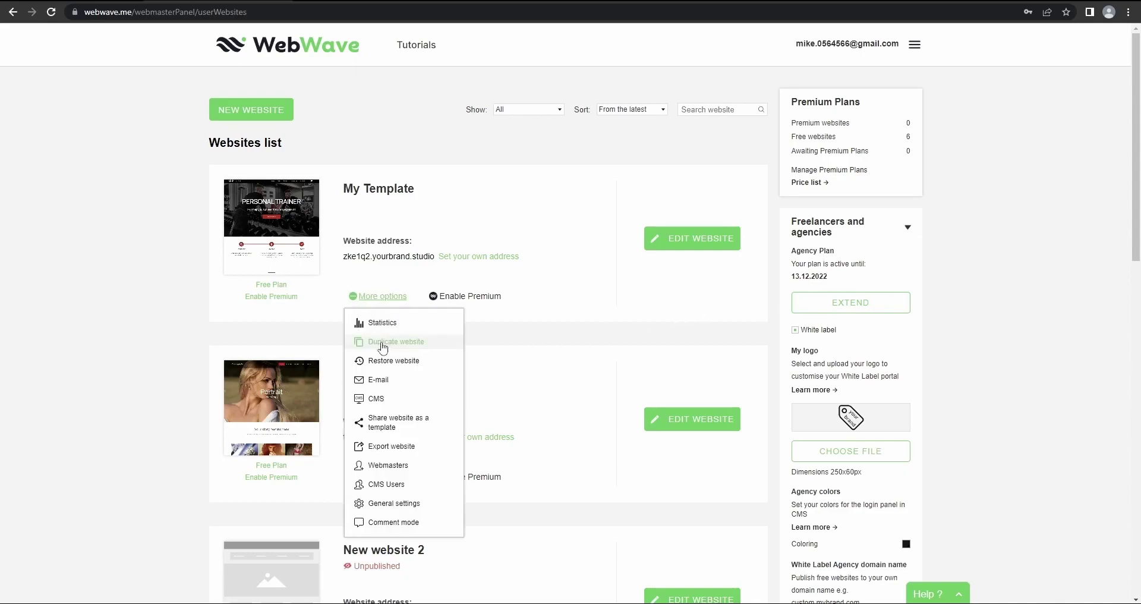
pyautogui.click(383, 346)
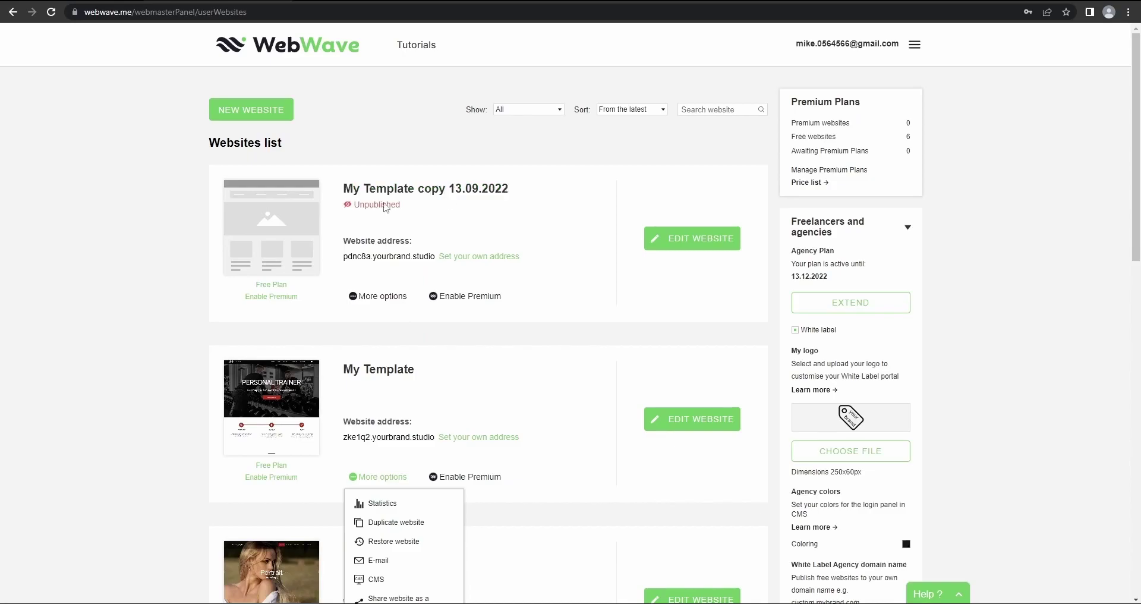
# Rename the copied site to 'Website for' plus the client's name and save the settings
pyautogui.click(410, 190)
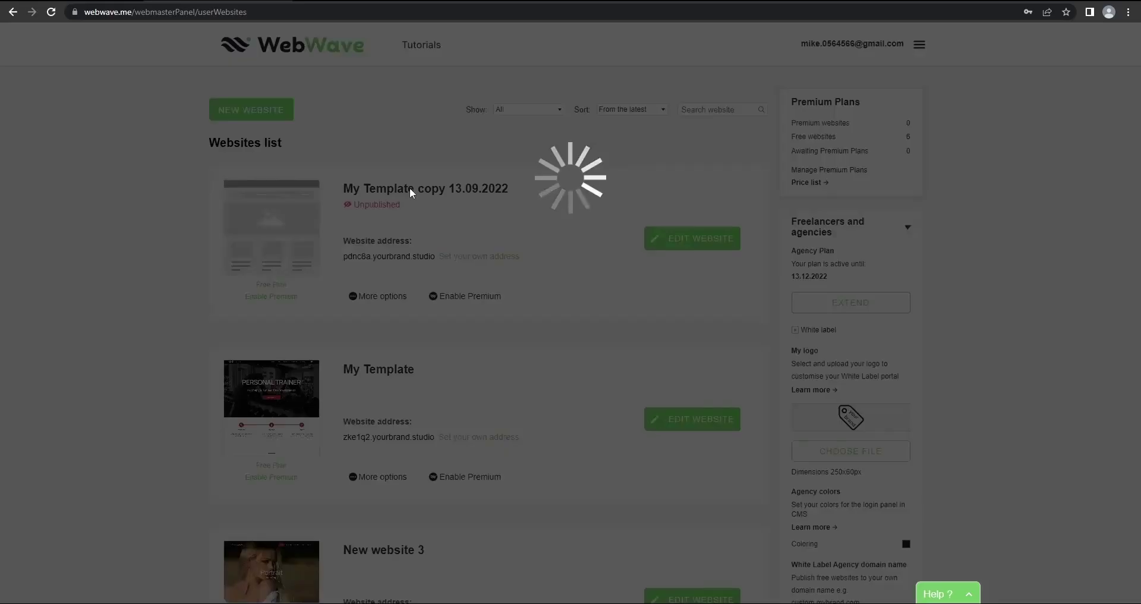
pyautogui.moveTo(470, 294); pyautogui.dragTo(334, 306)
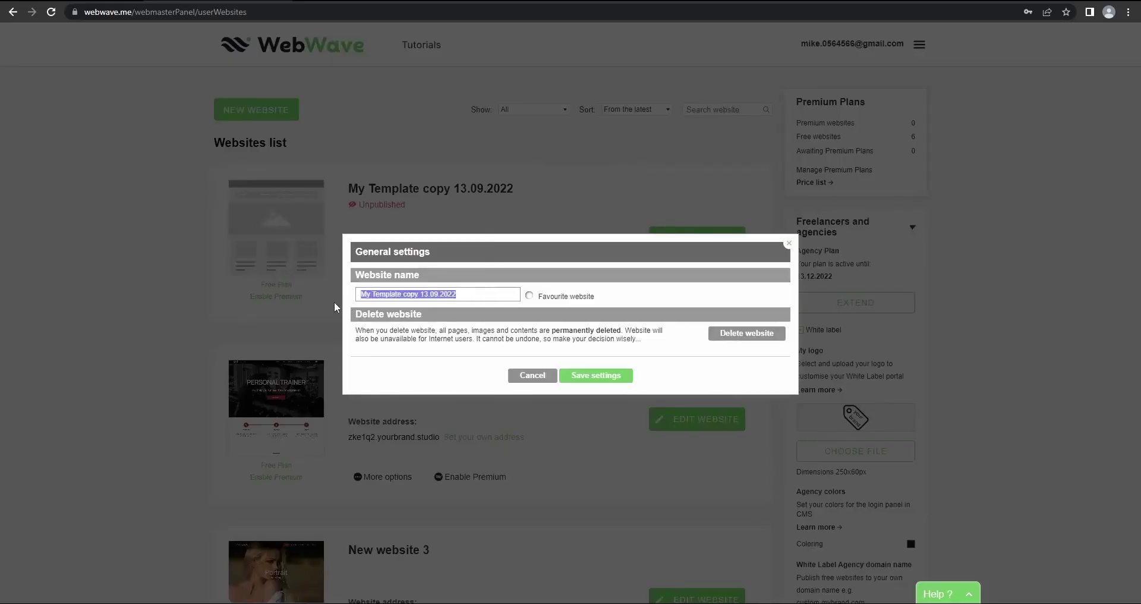
pyautogui.press('BackSpace')
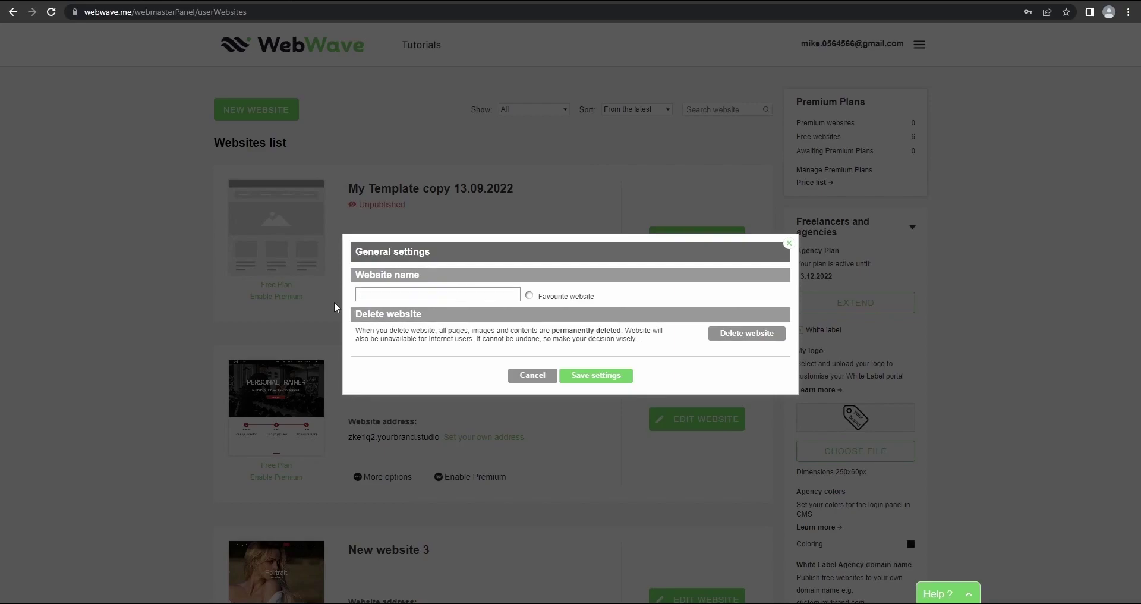
pyautogui.write('Website for John Smith')
pyautogui.click(582, 376)
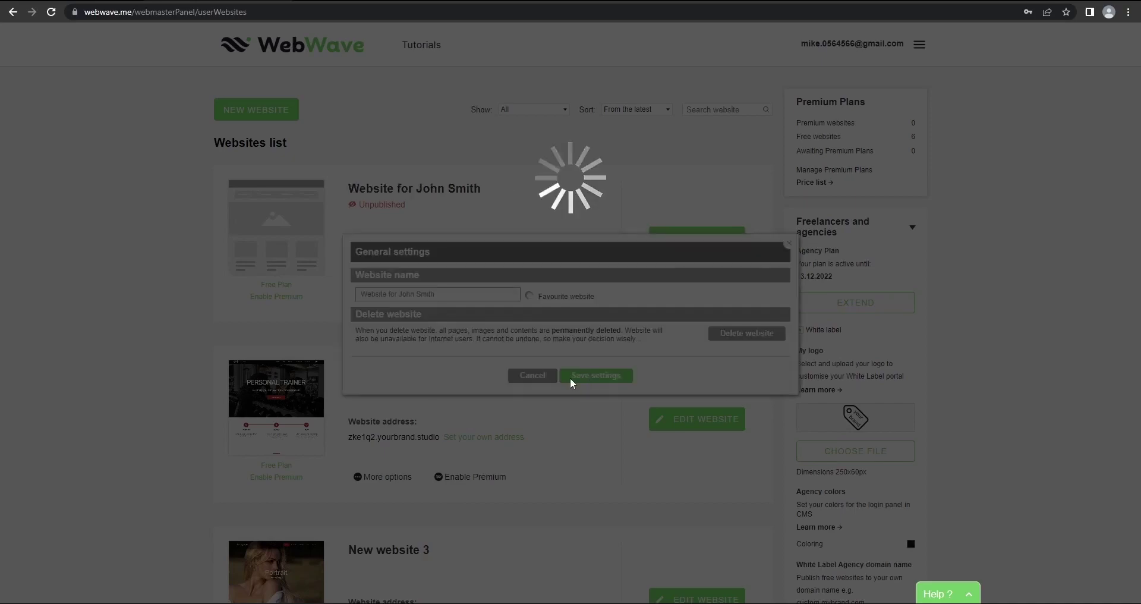
pyautogui.click(578, 338)
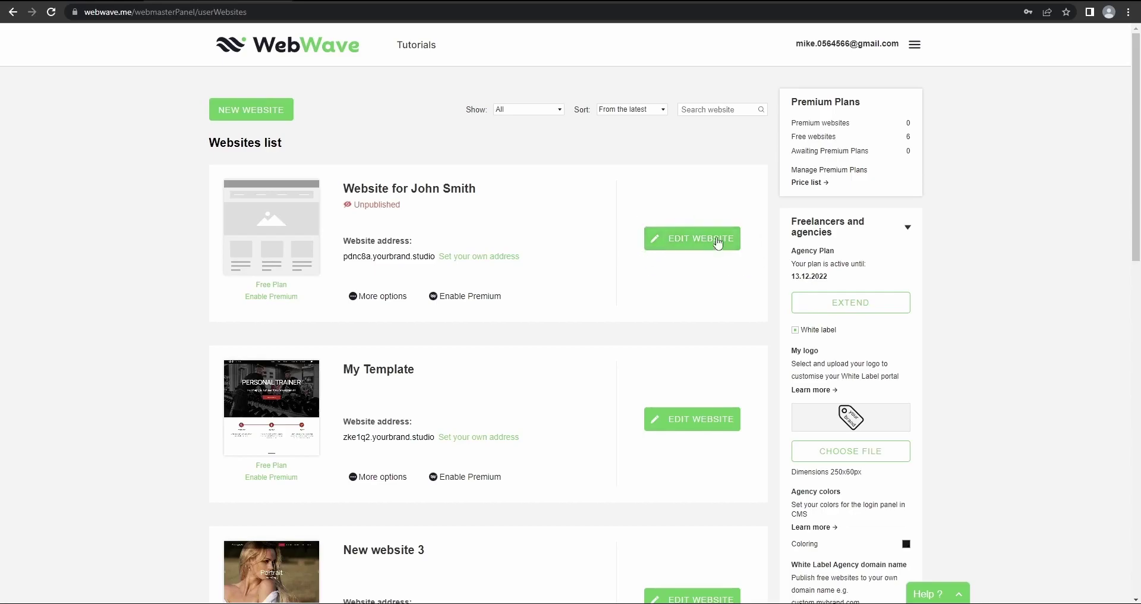
pyautogui.click(697, 239)
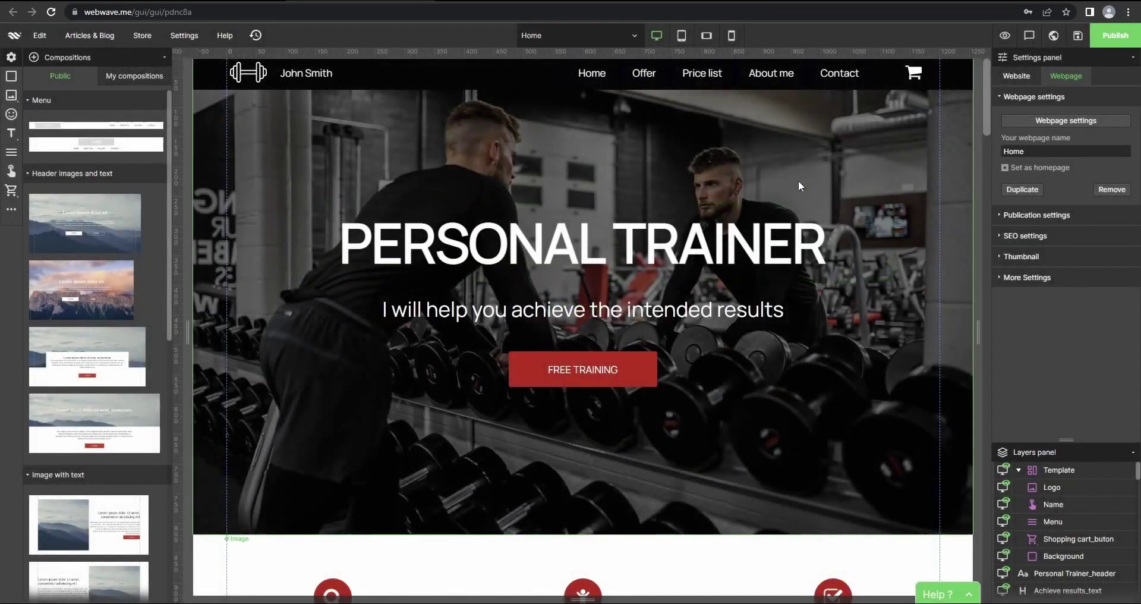
pyautogui.scroll(-5, 606, 296)
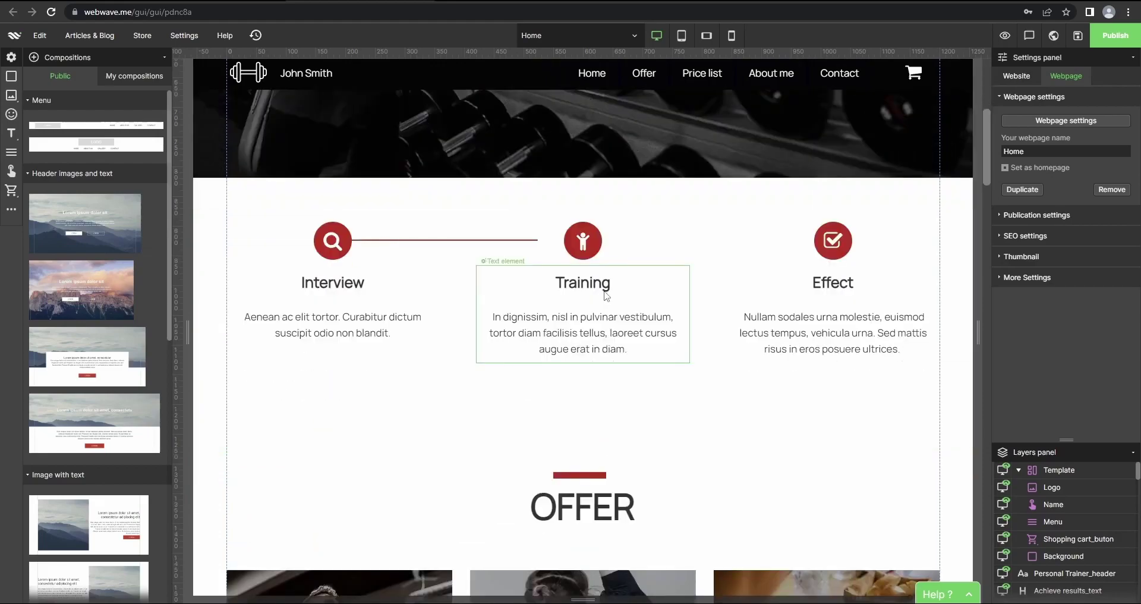
pyautogui.click(606, 296)
pyautogui.click(800, 282)
pyautogui.click(832, 241)
pyautogui.click(577, 247)
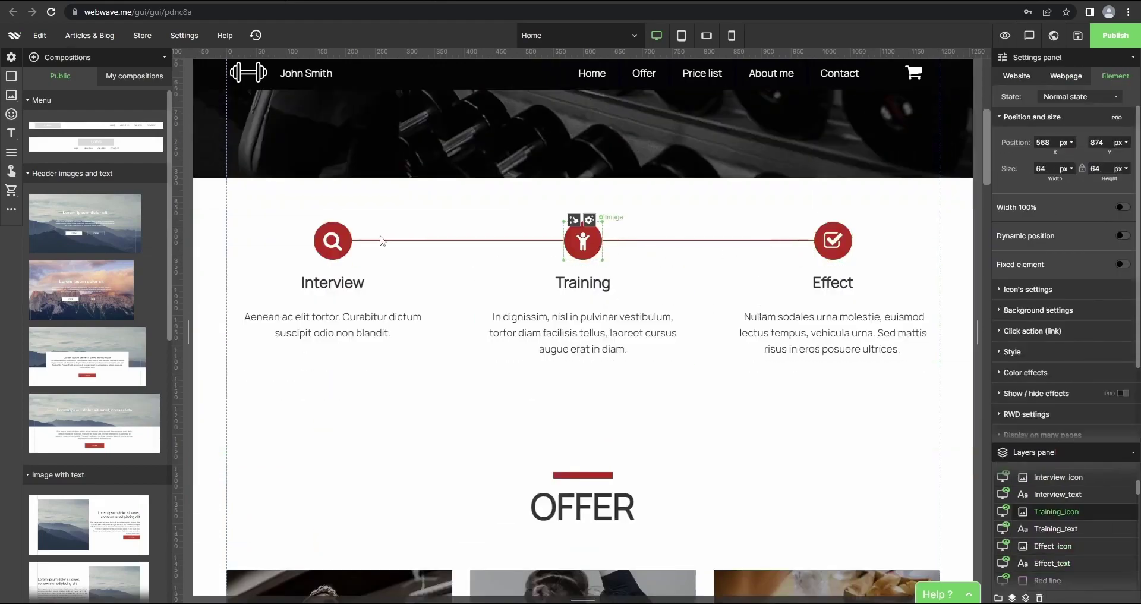
pyautogui.click(333, 241)
pyautogui.scroll(-6, 380, 298)
pyautogui.click(339, 297)
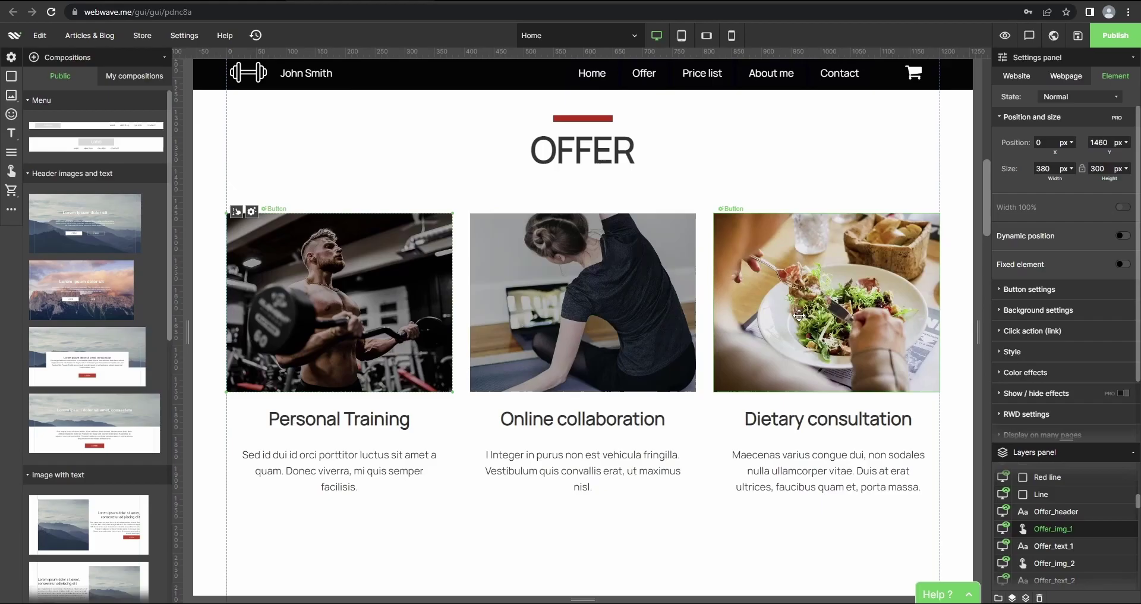
pyautogui.click(800, 315)
pyautogui.scroll(-12, 741, 374)
pyautogui.scroll(9, 434, 433)
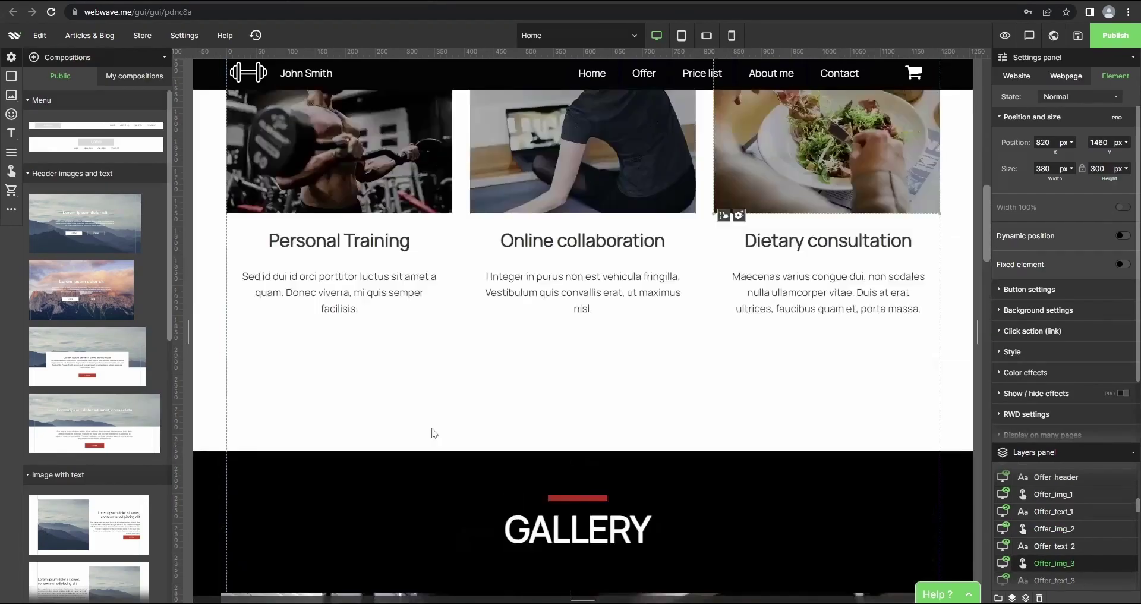
pyautogui.scroll(10, 434, 433)
pyautogui.scroll(-12, 506, 391)
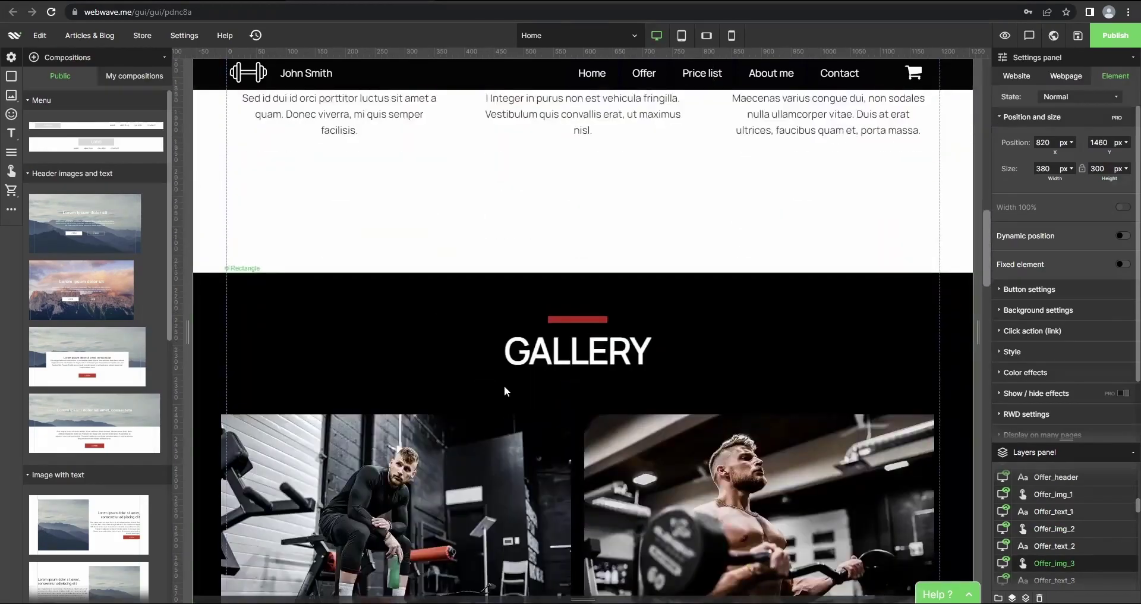
pyautogui.scroll(12, 506, 391)
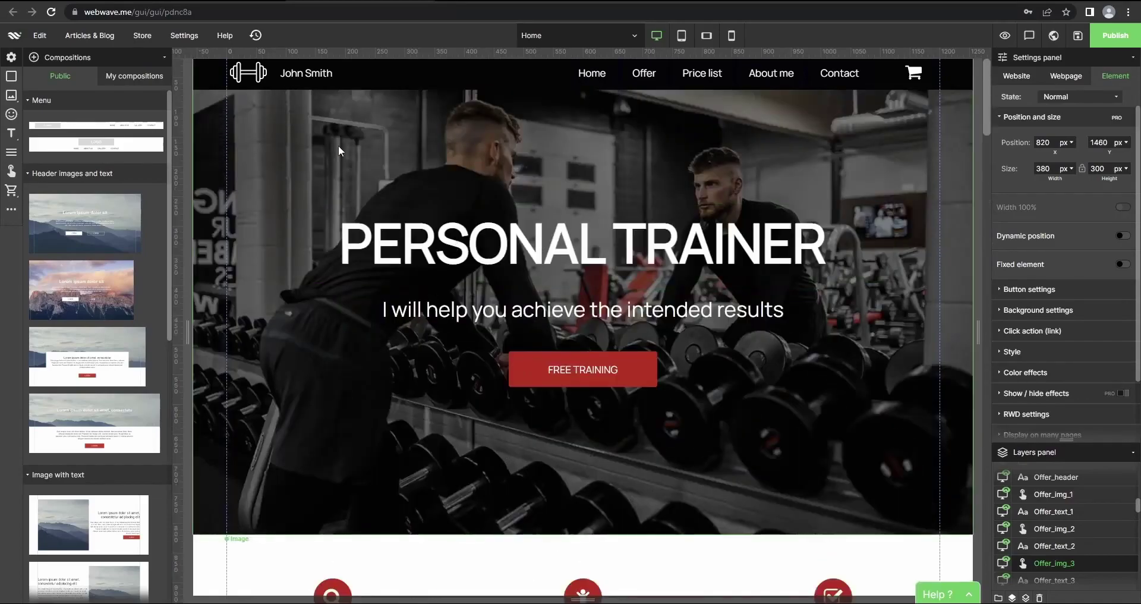
# Replace the PERSONAL TRAINER hero heading with the trainer's name in white text
pyautogui.doubleClick(713, 243)
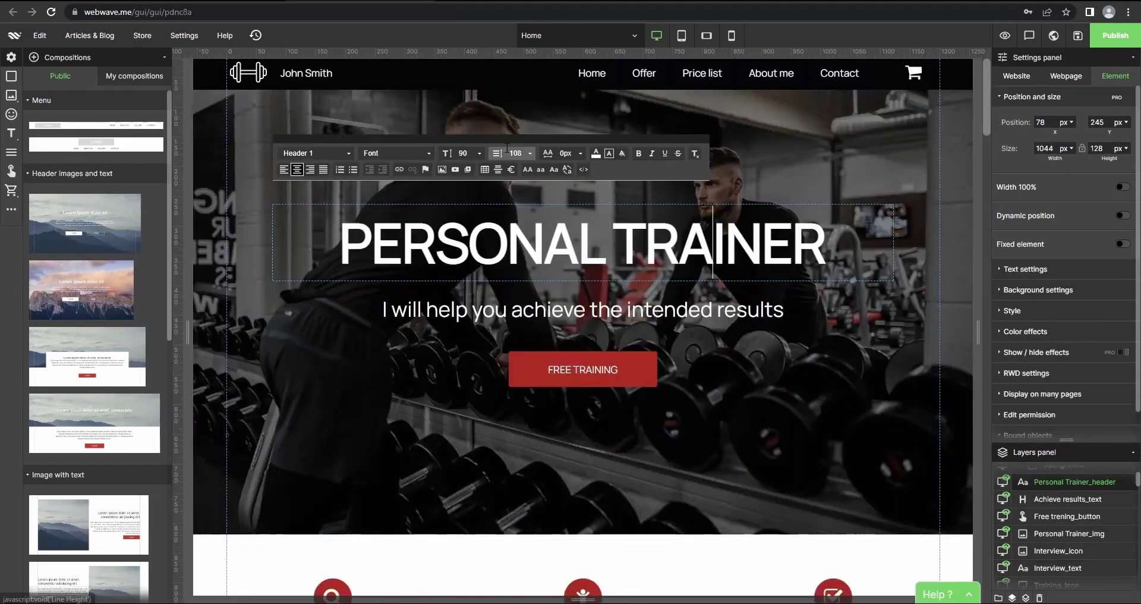
pyautogui.moveTo(826, 244); pyautogui.dragTo(339, 236)
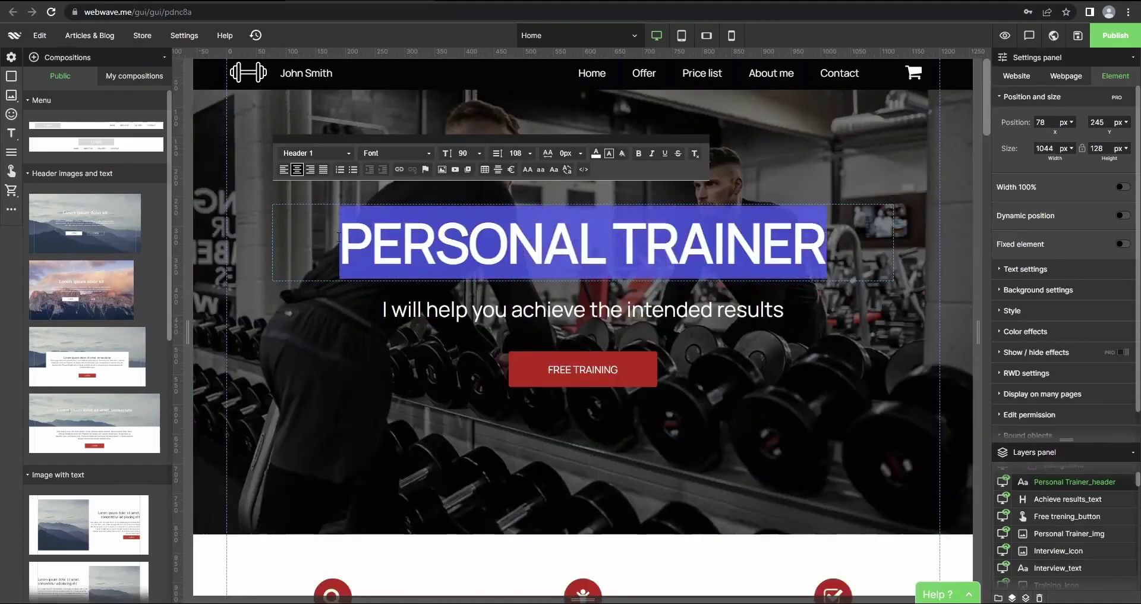
pyautogui.press('BackSpace')
pyautogui.write('J')
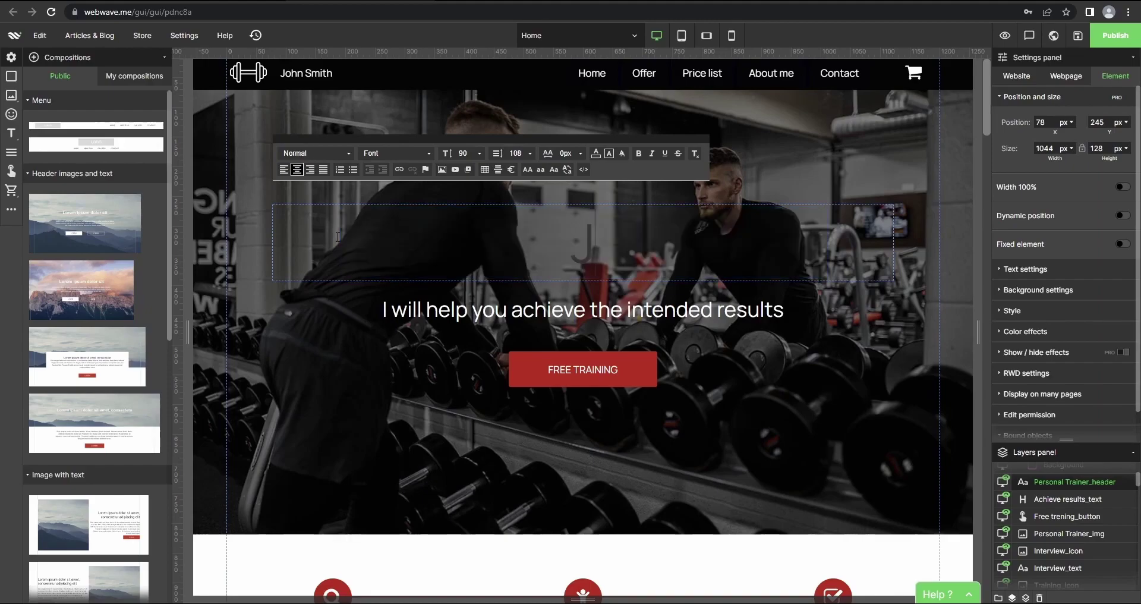
pyautogui.write('ohn Smith')
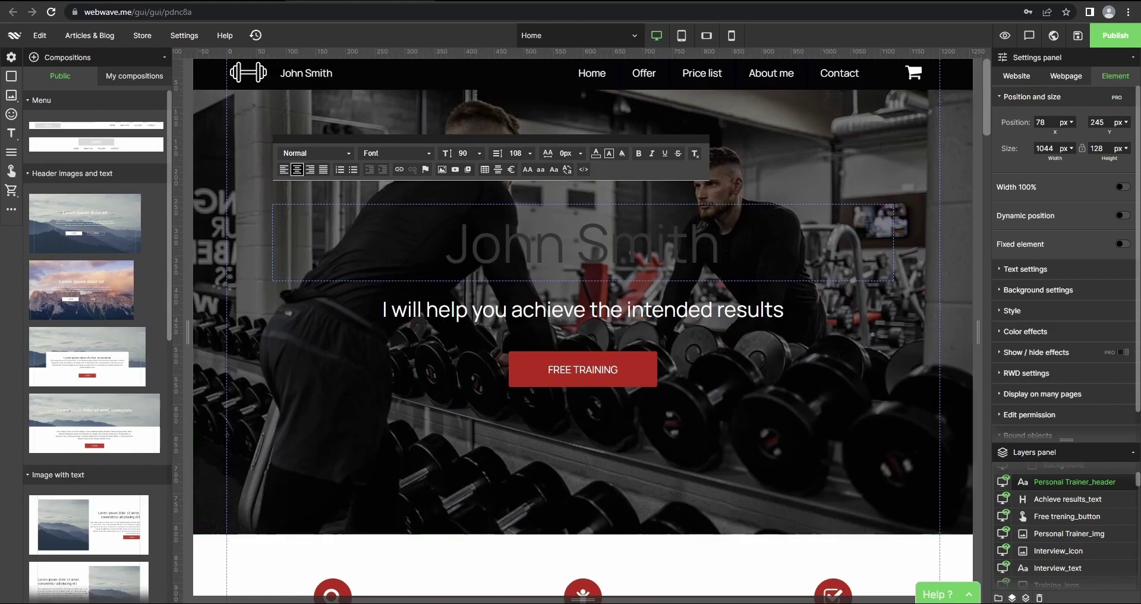
pyautogui.tripleClick(337, 237)
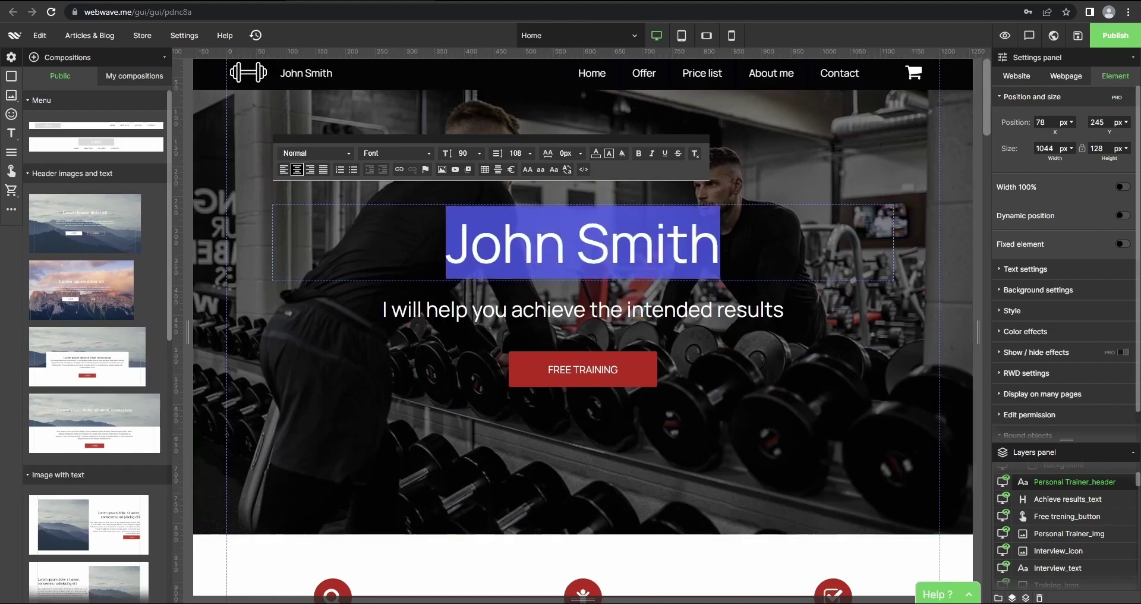
pyautogui.click(600, 156)
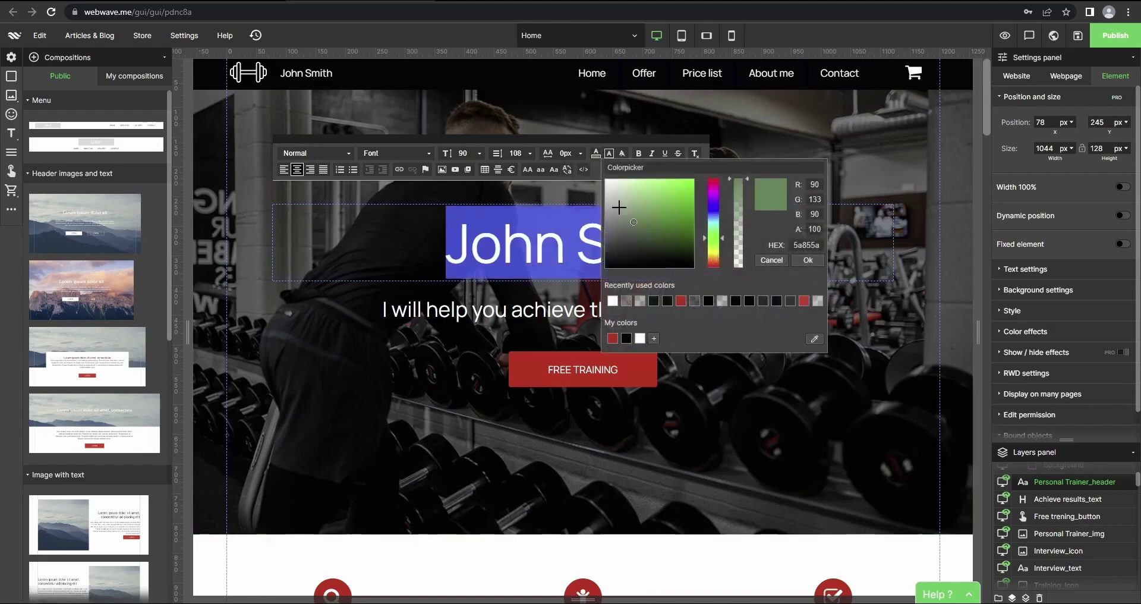
pyautogui.click(799, 328)
pyautogui.click(784, 382)
# Close and reopen the Compositions panel beside the Home page
pyautogui.scroll(-10, 654, 357)
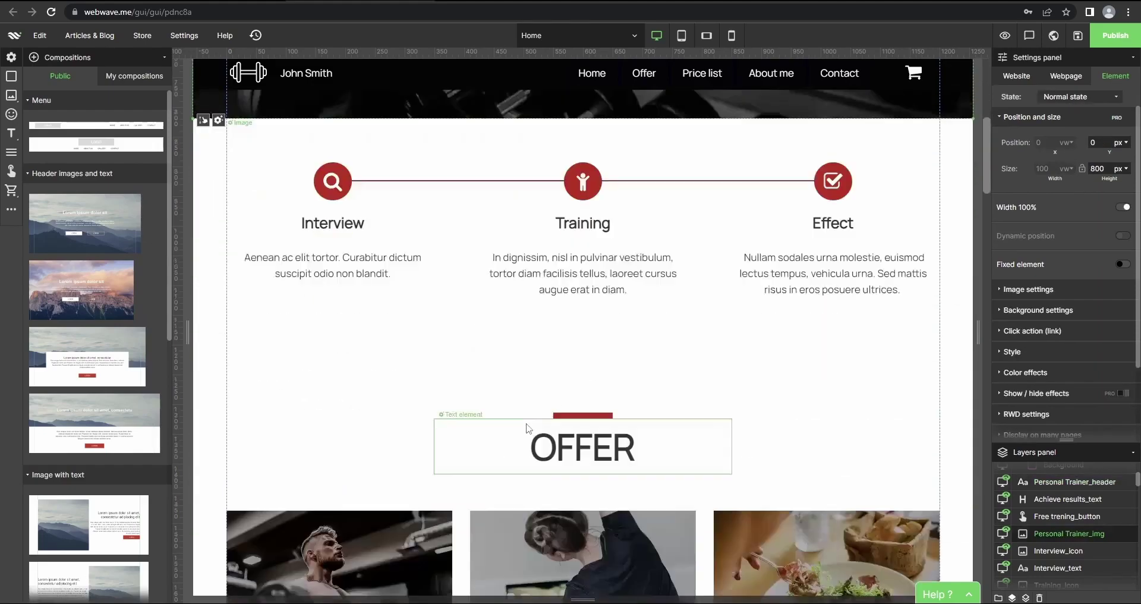
pyautogui.scroll(10, 613, 331)
pyautogui.scroll(-10, 613, 330)
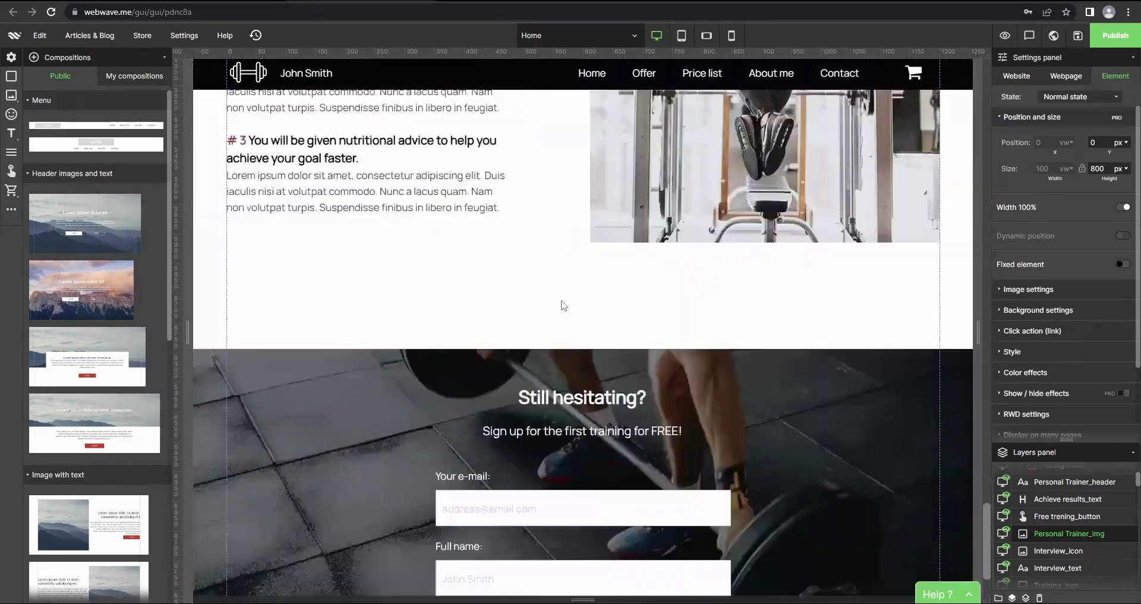
pyautogui.scroll(6, 552, 301)
pyautogui.scroll(8, 553, 302)
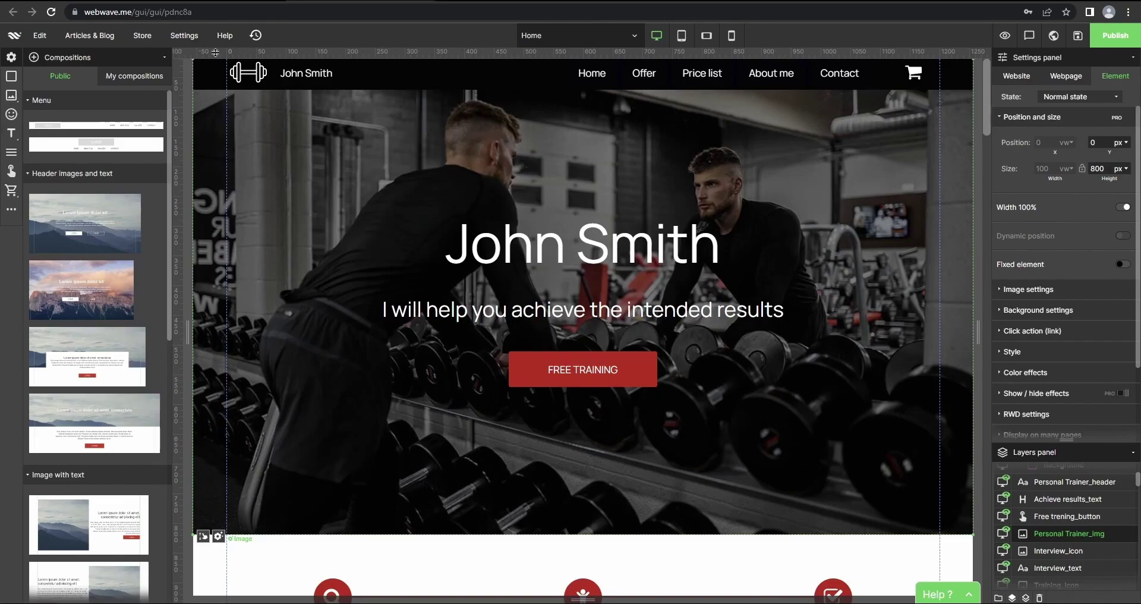
pyautogui.click(157, 62)
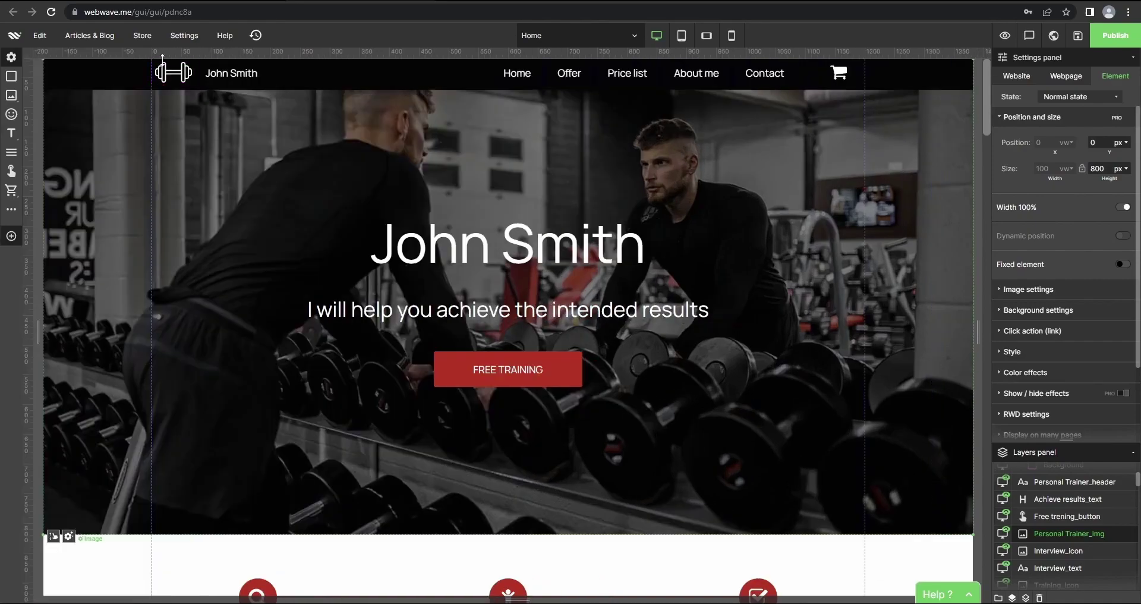
pyautogui.click(11, 236)
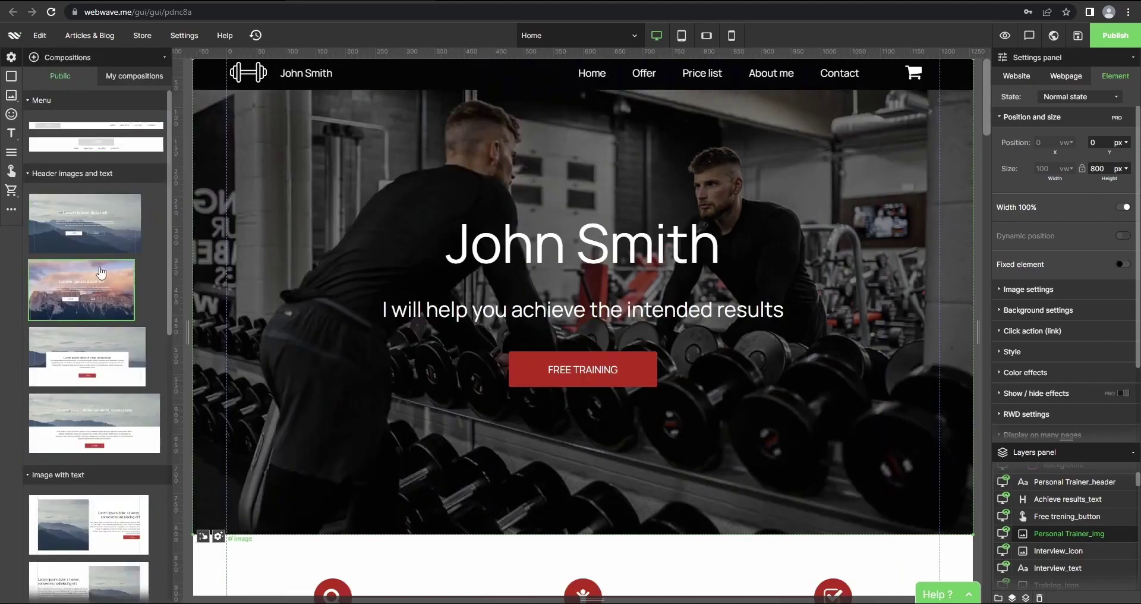
pyautogui.scroll(-1, 88, 116)
pyautogui.scroll(1, 90, 112)
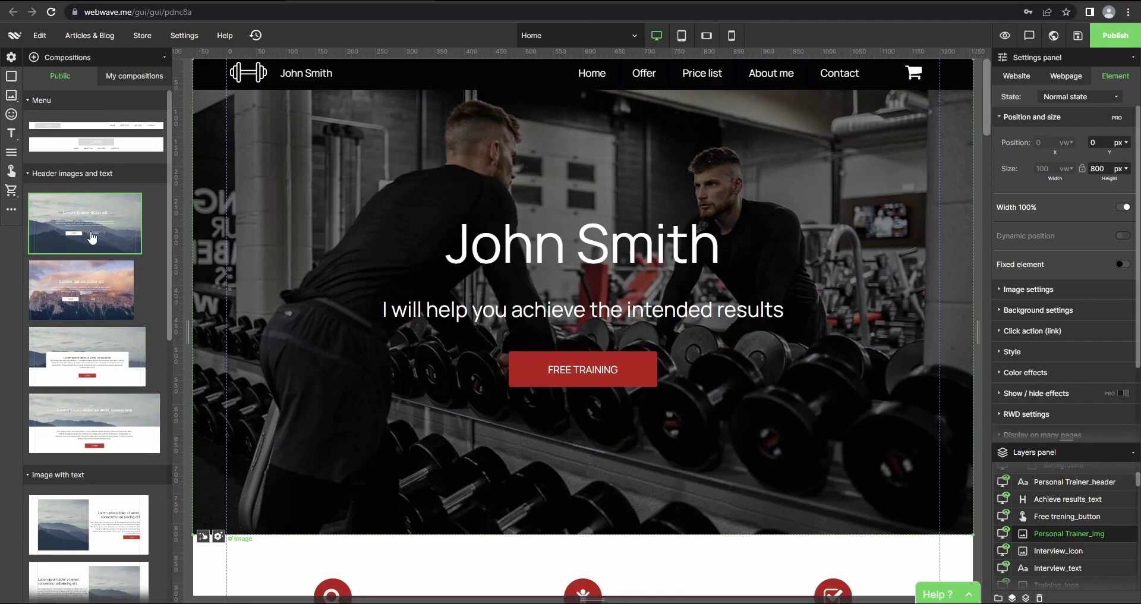
pyautogui.scroll(-8, 92, 237)
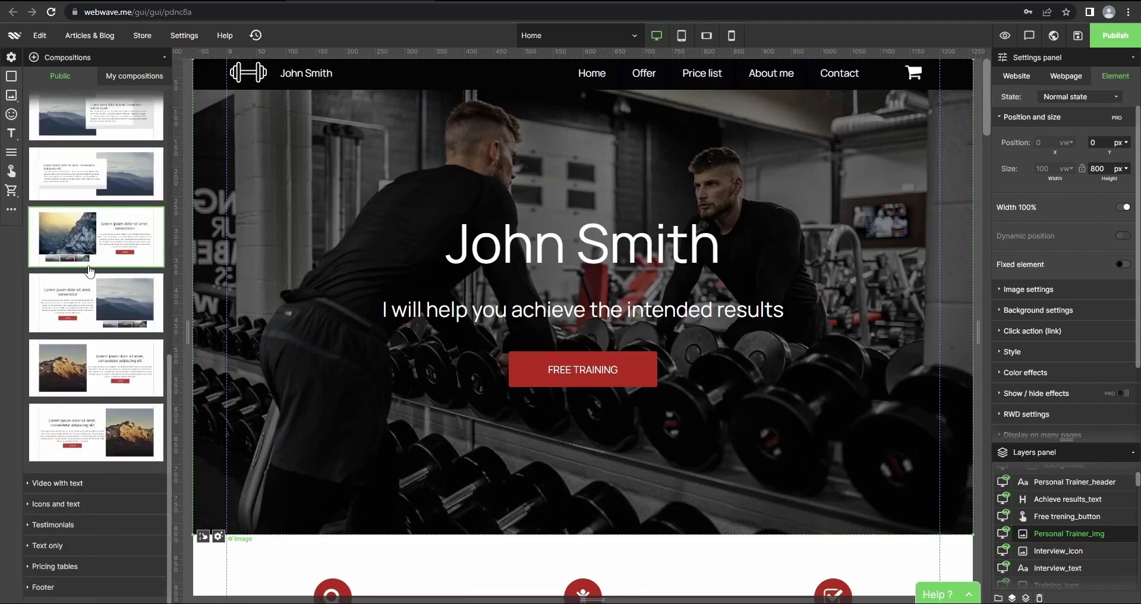
pyautogui.scroll(8, 91, 268)
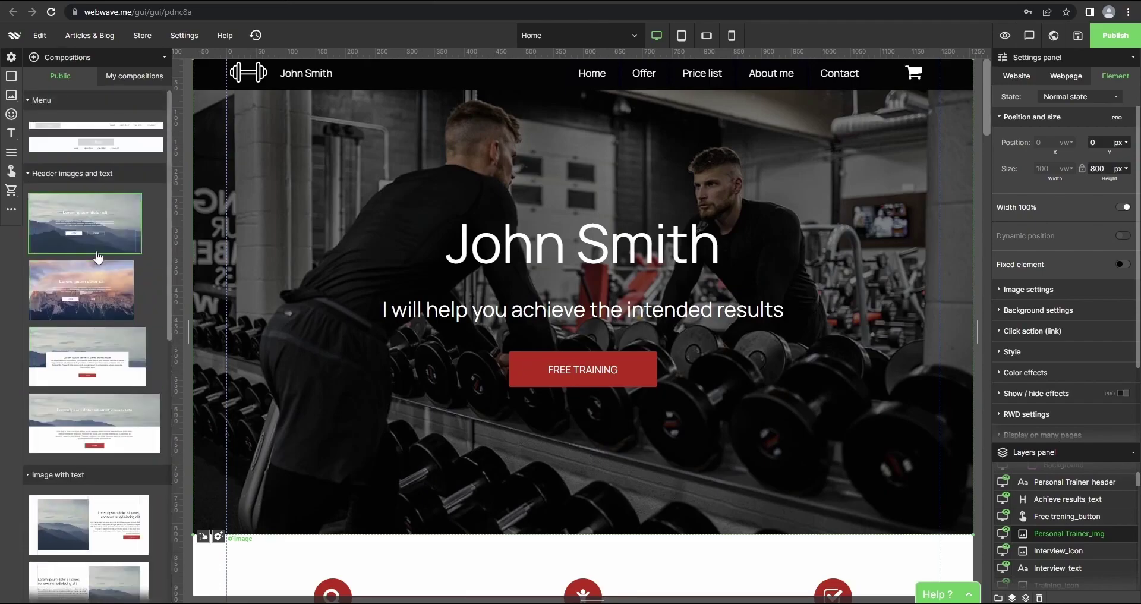
pyautogui.scroll(-2, 101, 297)
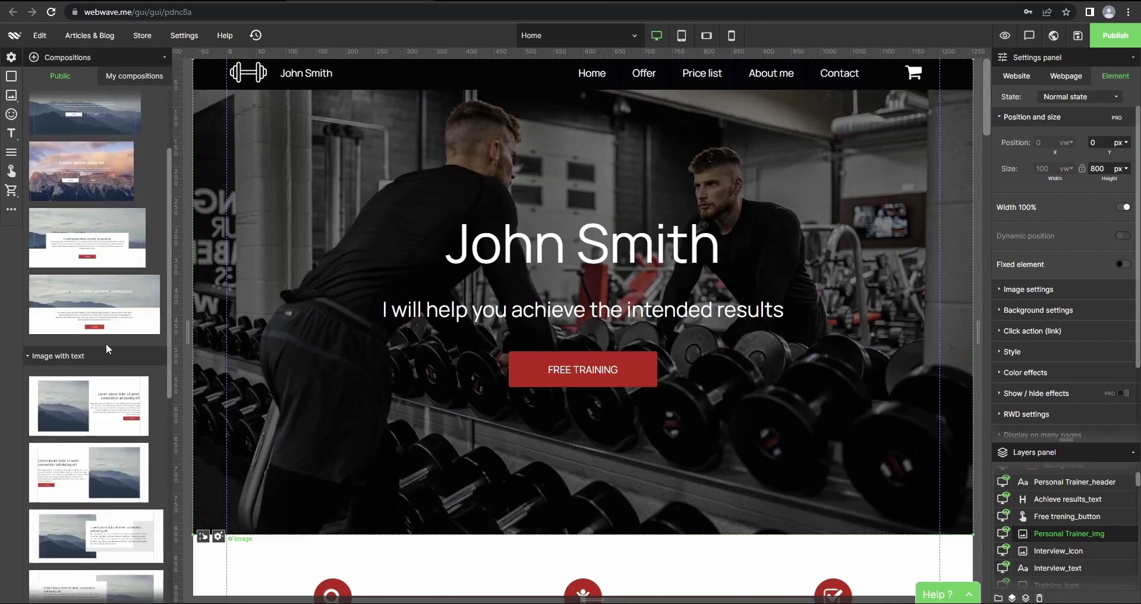
pyautogui.scroll(-7, 107, 349)
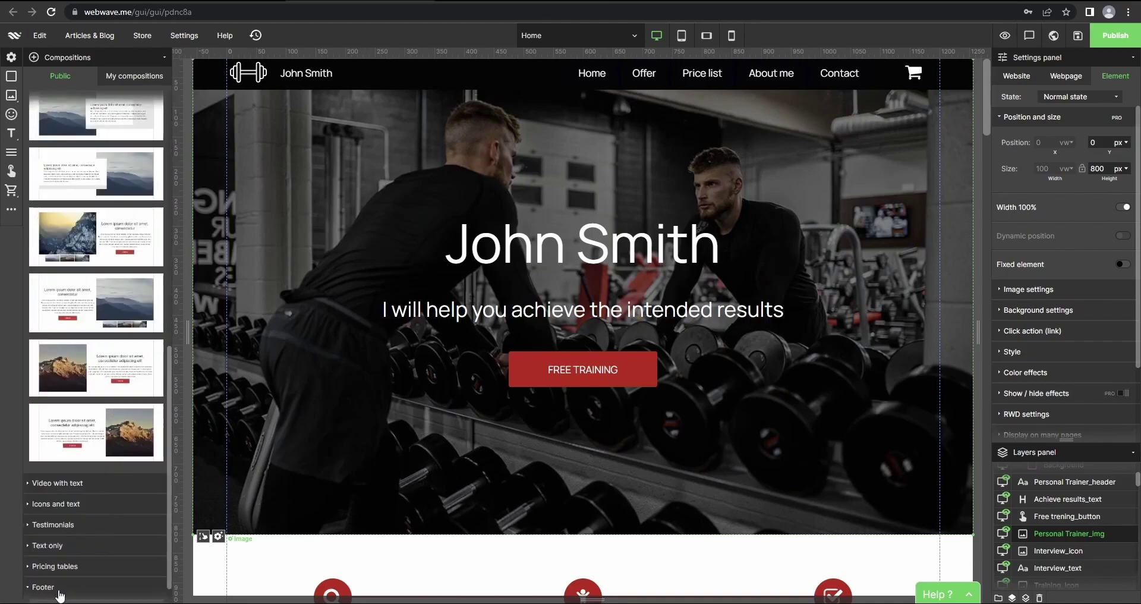
pyautogui.click(59, 591)
pyautogui.click(70, 568)
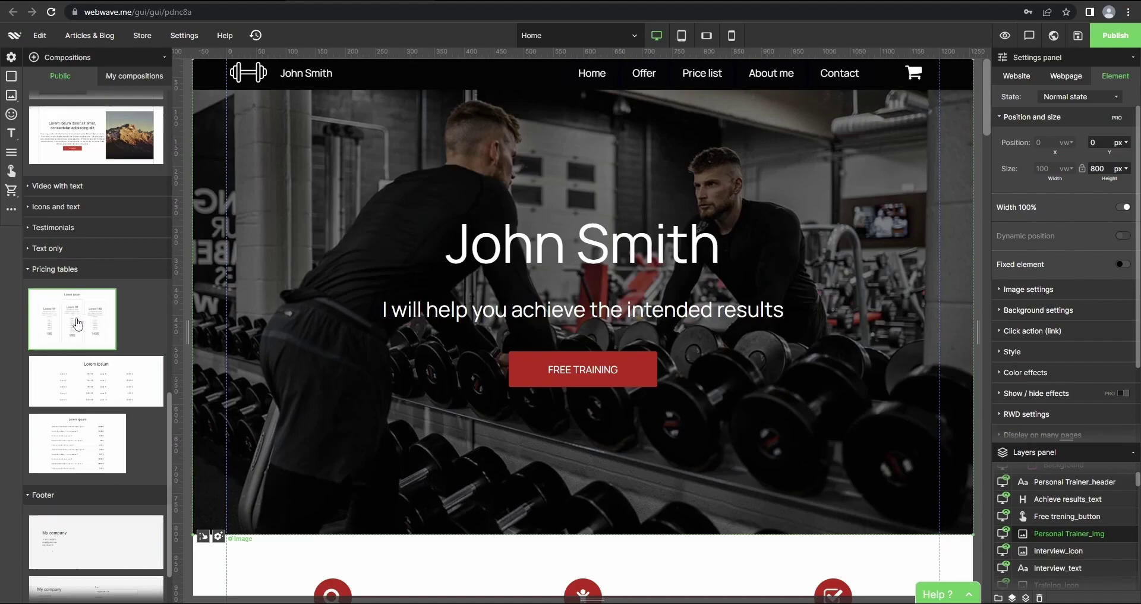
pyautogui.click(86, 324)
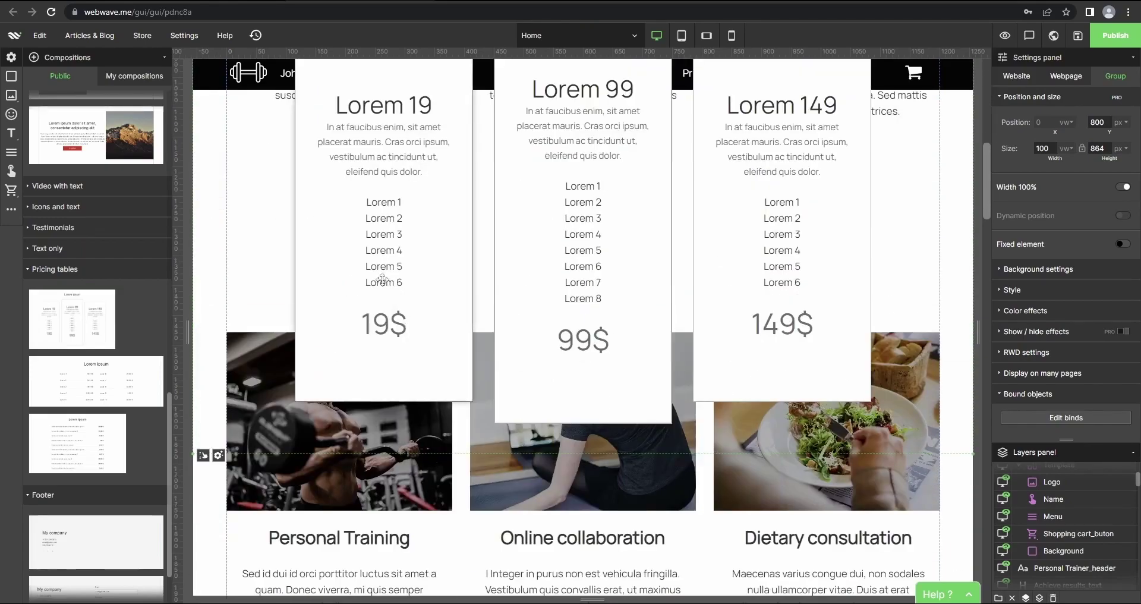
pyautogui.scroll(2, 824, 255)
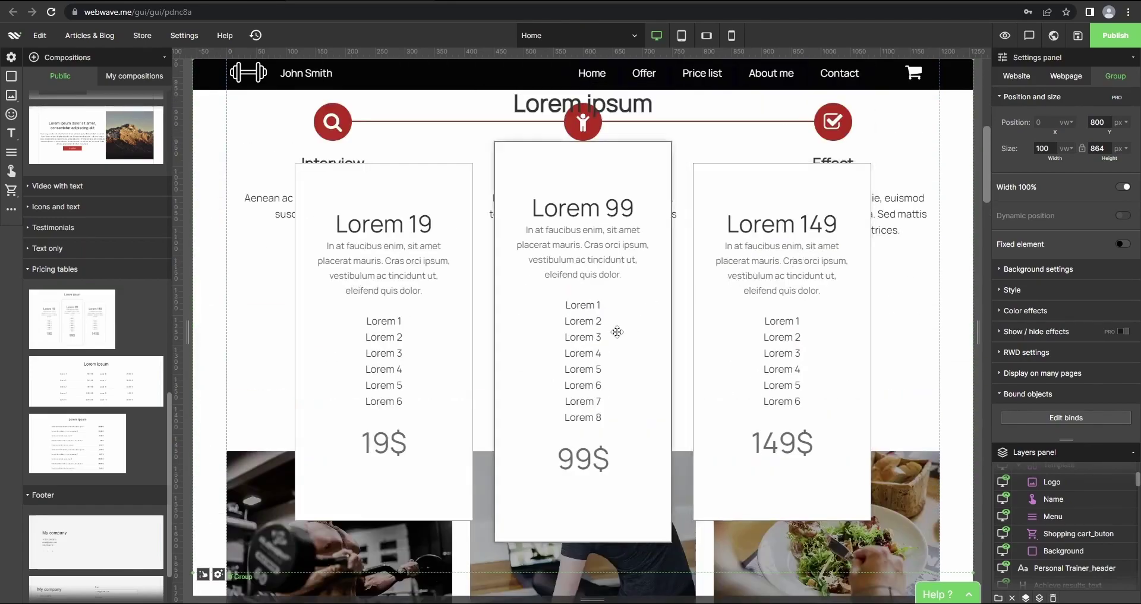
pyautogui.press('Delete')
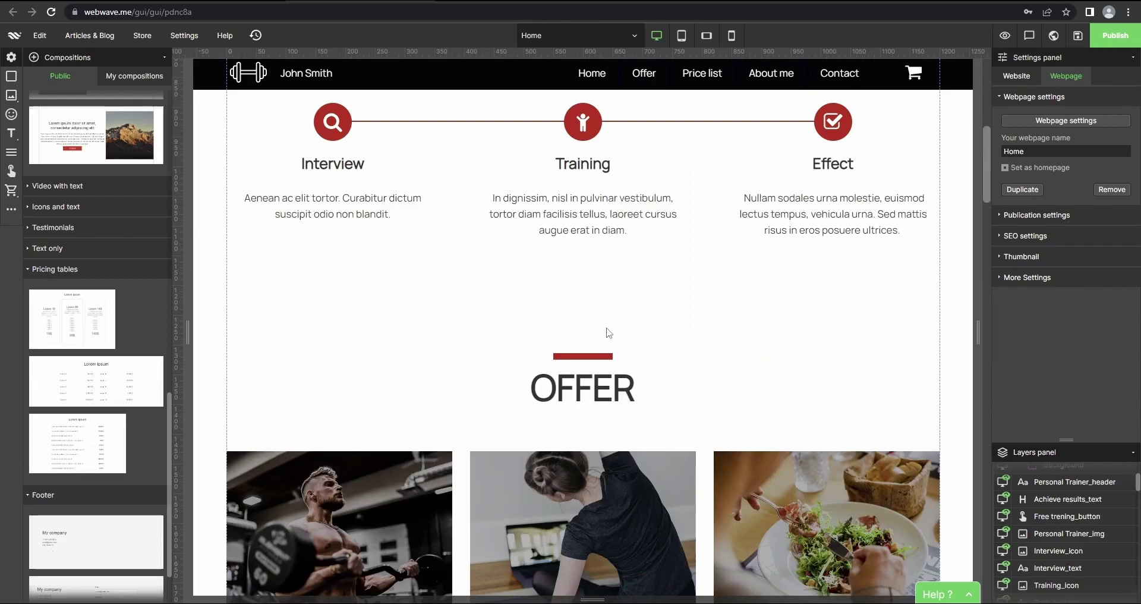
# Show My compositions and dock the add-elements bar above the list
pyautogui.click(126, 78)
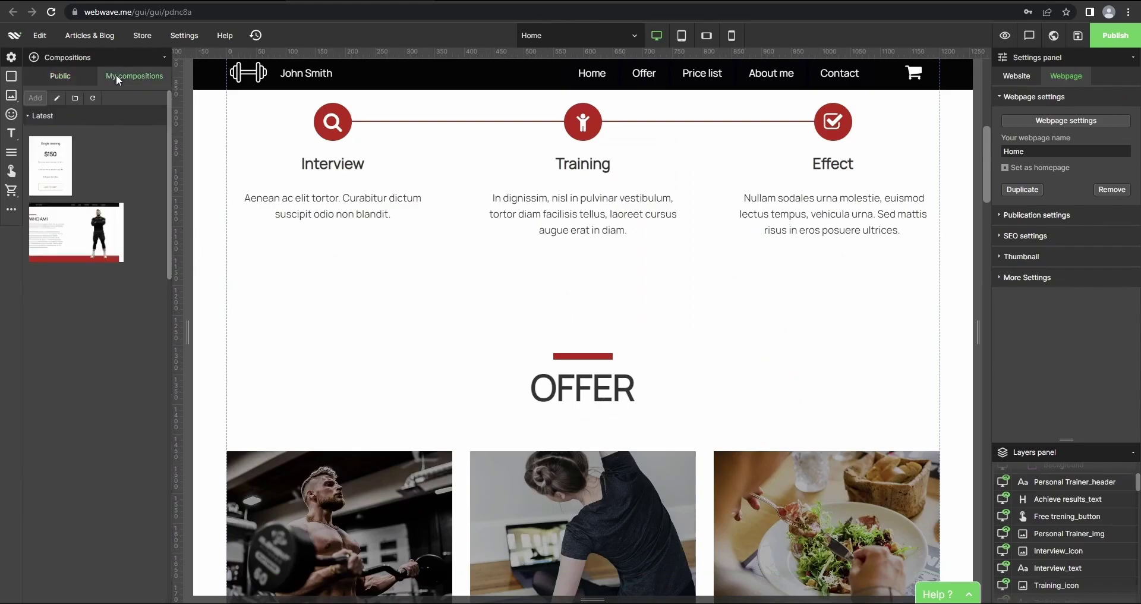
pyautogui.scroll(8, 393, 279)
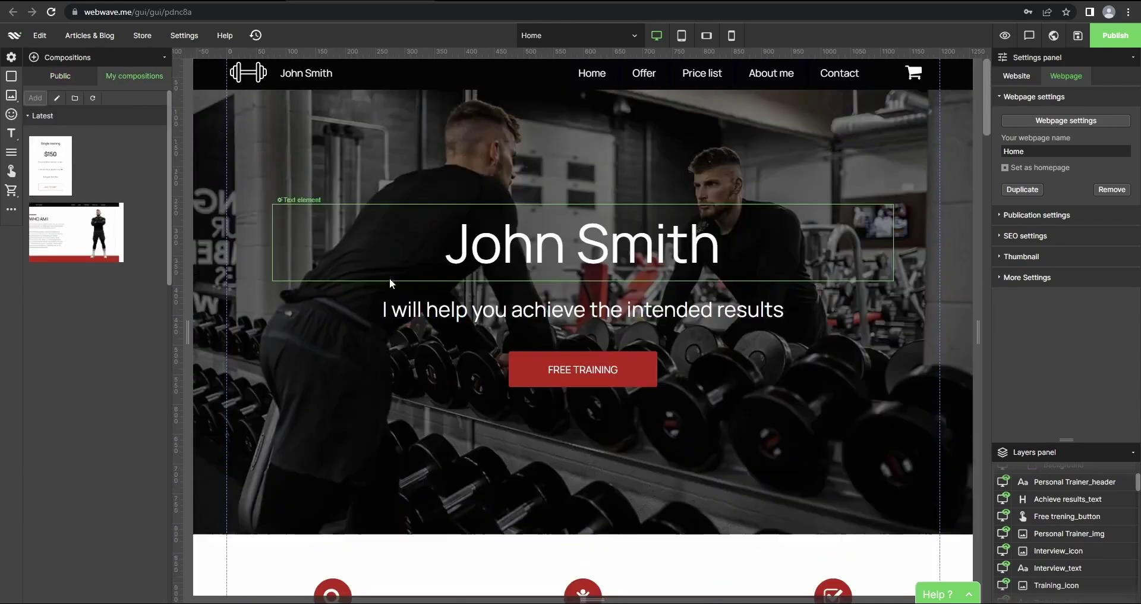
pyautogui.scroll(-4, 299, 282)
pyautogui.scroll(-7, 299, 281)
pyautogui.scroll(5, 299, 282)
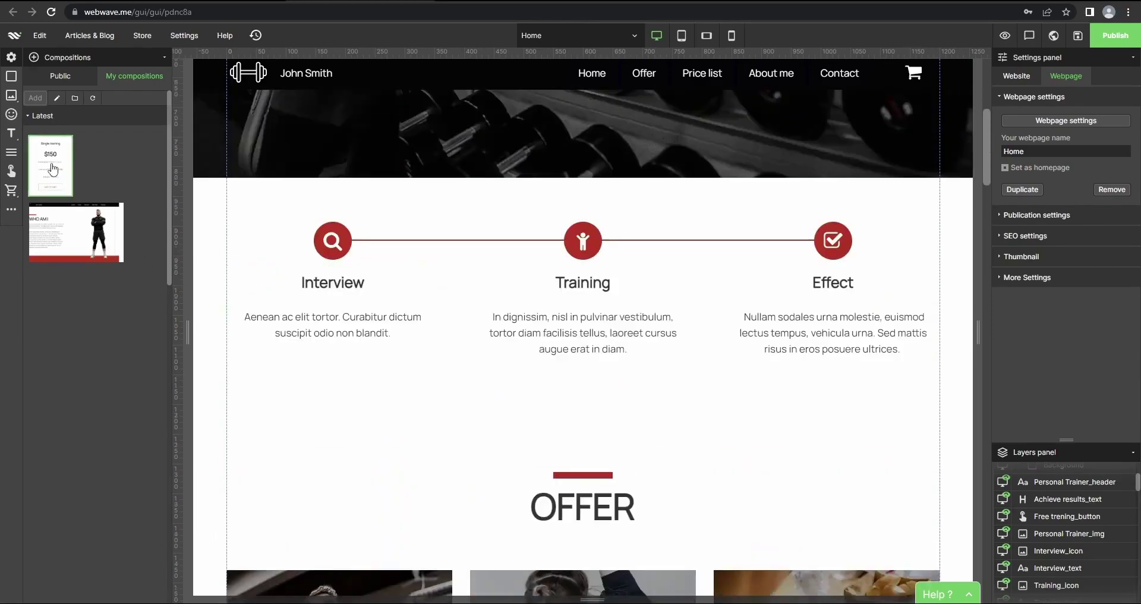
pyautogui.click(166, 58)
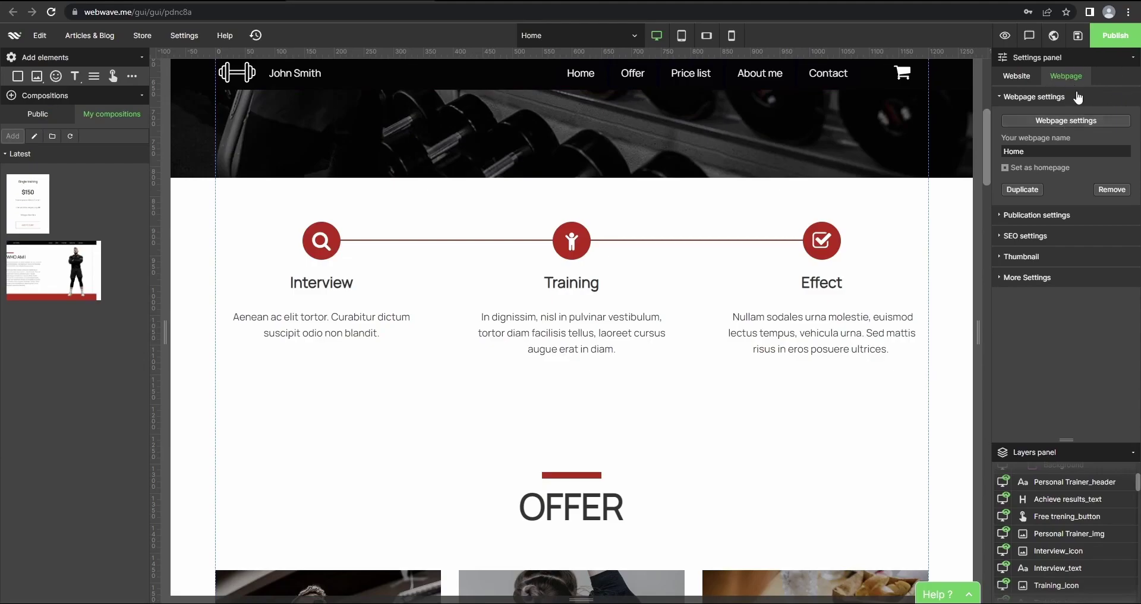
# Select the Effect icon and switch the Settings panel to Webpage, then Website
pyautogui.click(835, 236)
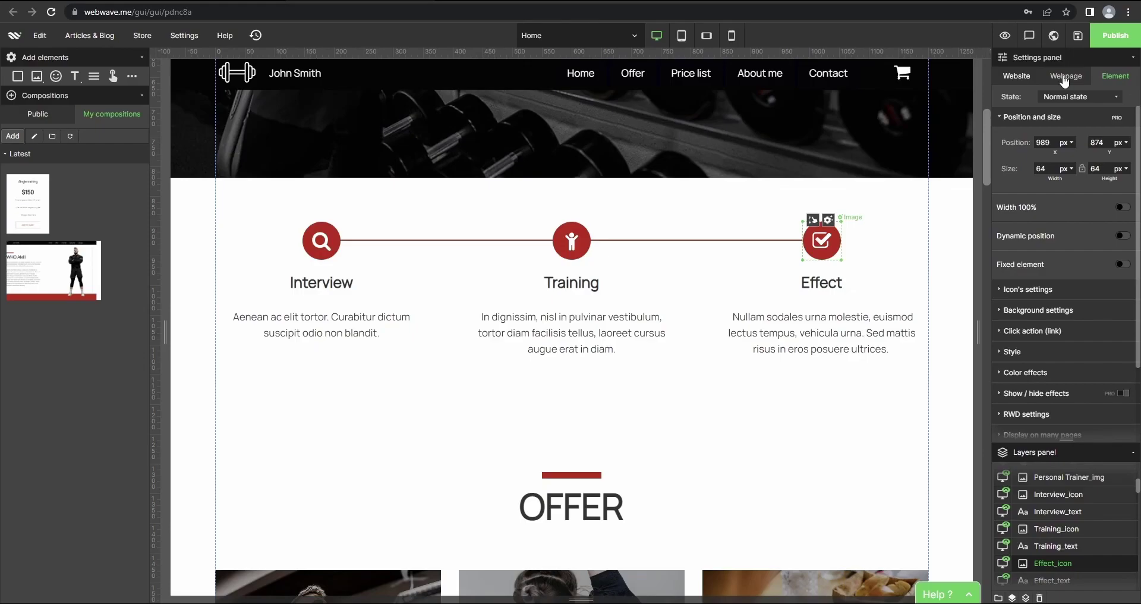
pyautogui.click(1065, 79)
pyautogui.click(1010, 80)
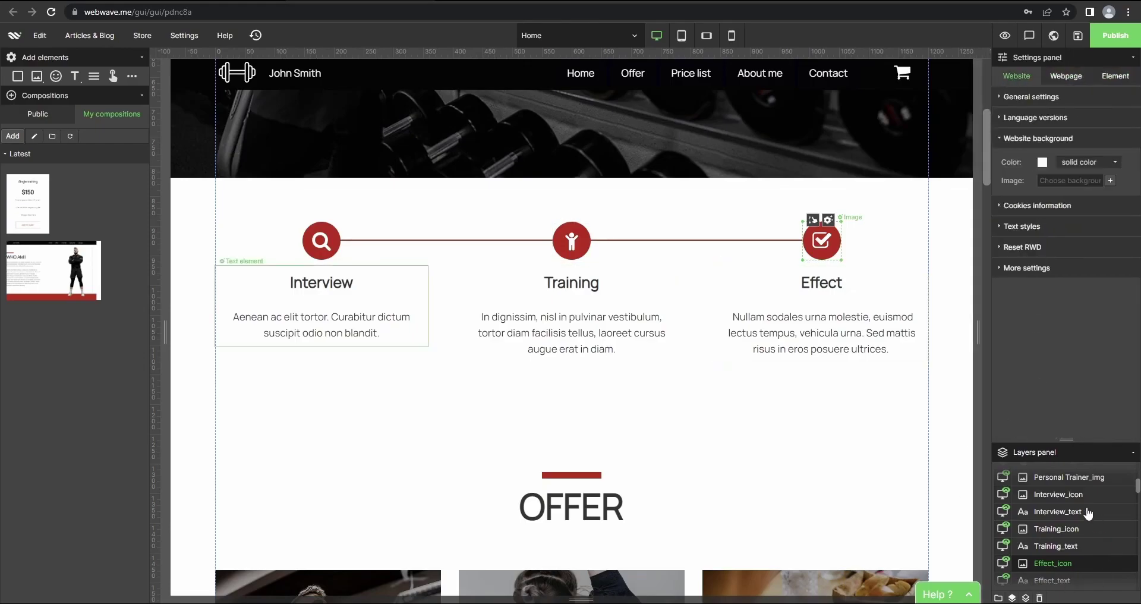
pyautogui.scroll(5, 1089, 513)
pyautogui.scroll(-5, 1088, 513)
pyautogui.scroll(5, 1088, 513)
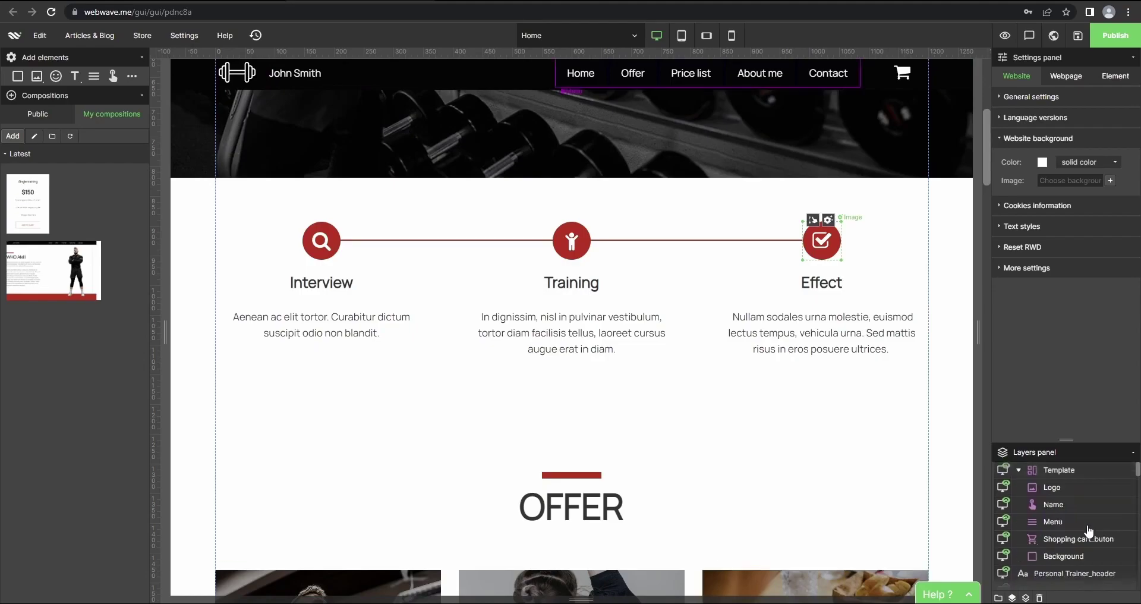
pyautogui.scroll(6, 865, 439)
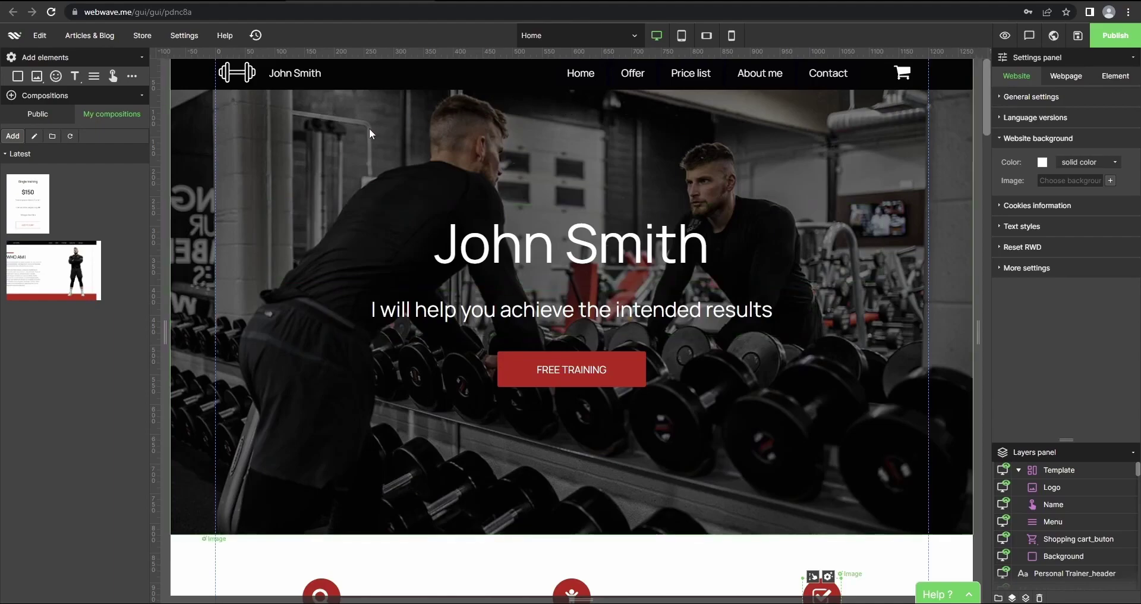
# Publish the website and look over its live homepage
pyautogui.click(1115, 37)
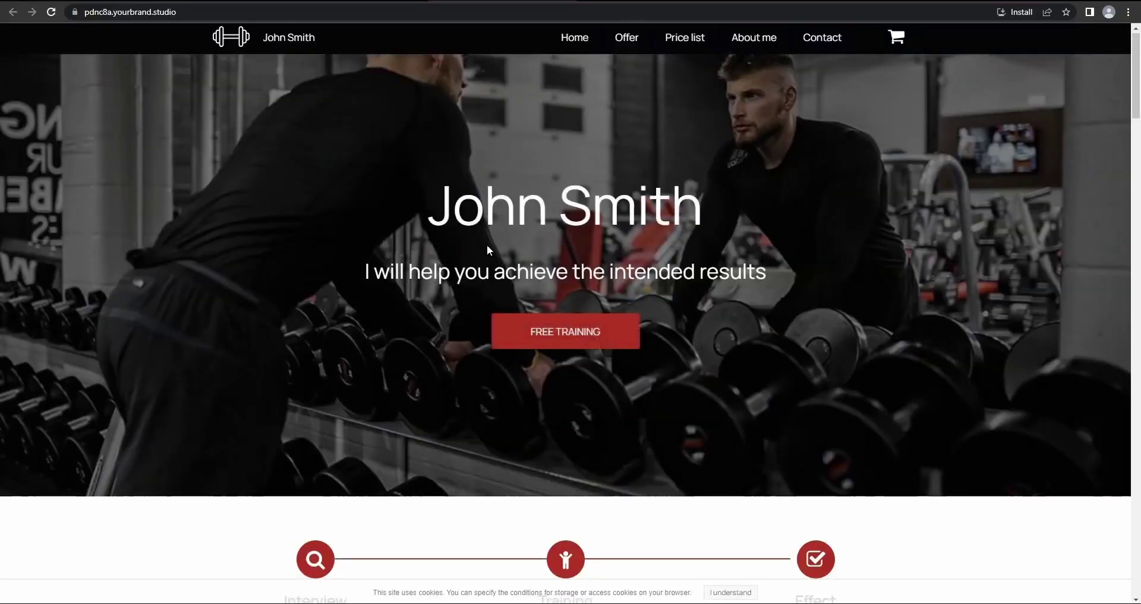
pyautogui.scroll(-5, 487, 271)
pyautogui.scroll(-8, 488, 271)
pyautogui.scroll(13, 484, 283)
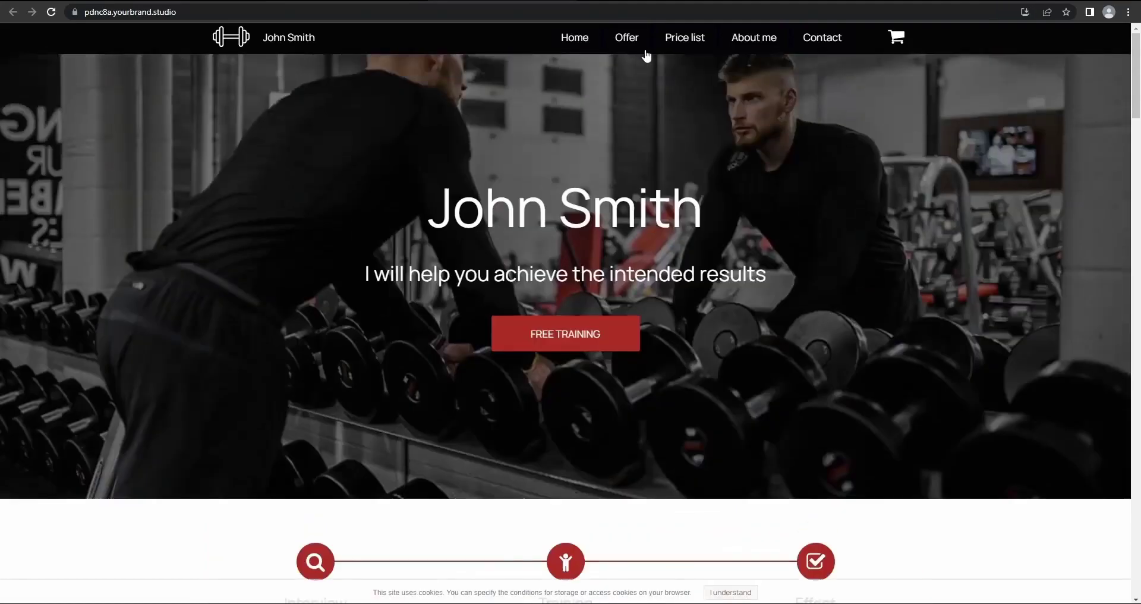
# Visit the published site's Price list and About me pages, then return Home
pyautogui.click(683, 42)
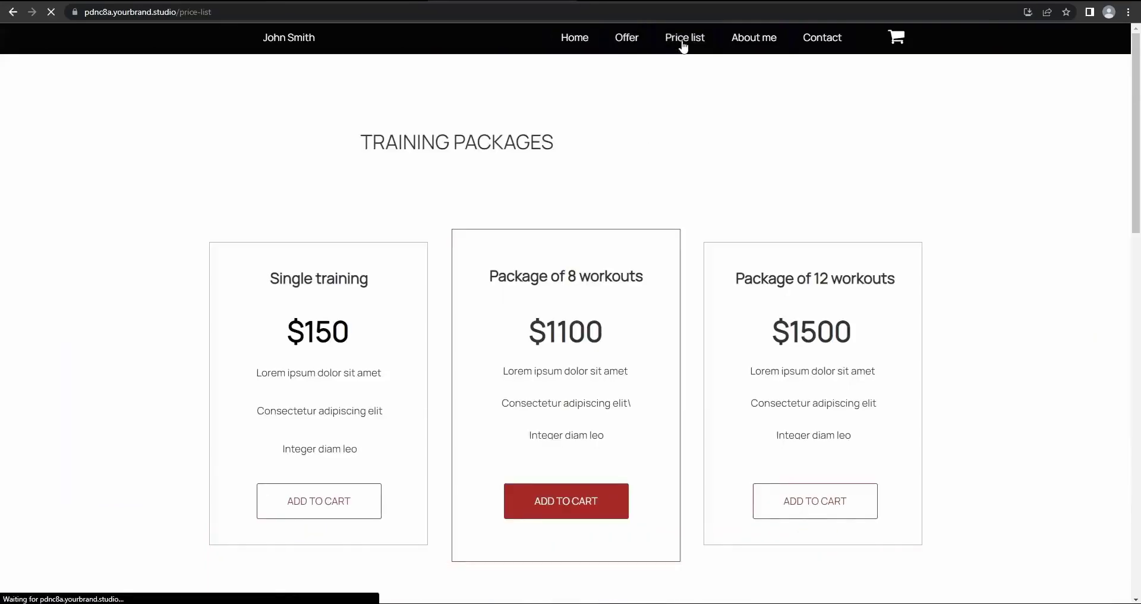
pyautogui.click(767, 46)
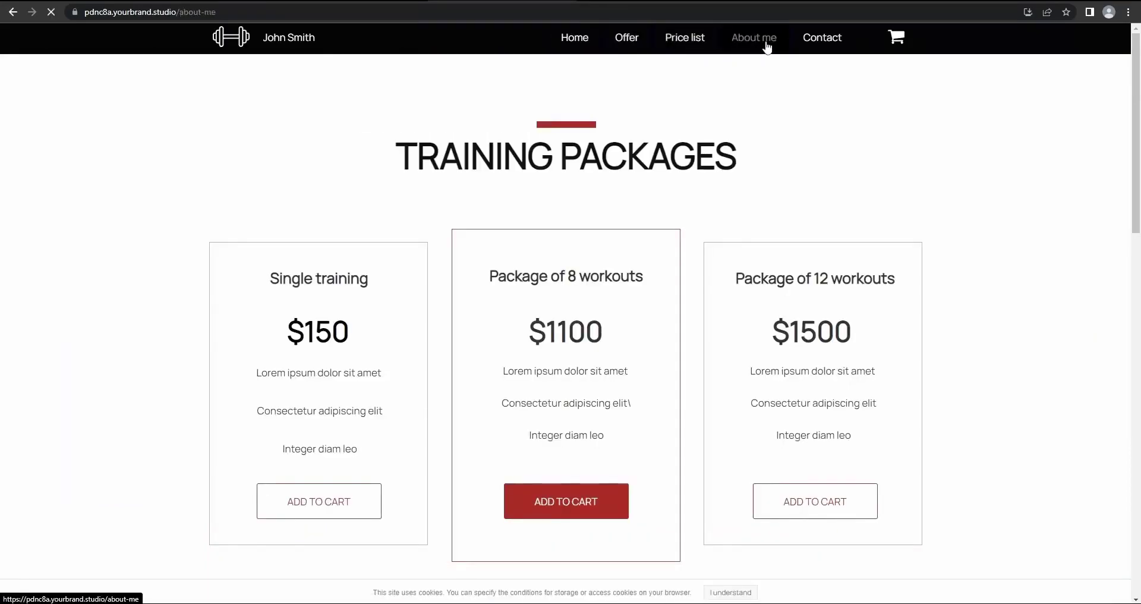
pyautogui.click(683, 43)
pyautogui.moveTo(623, 46)
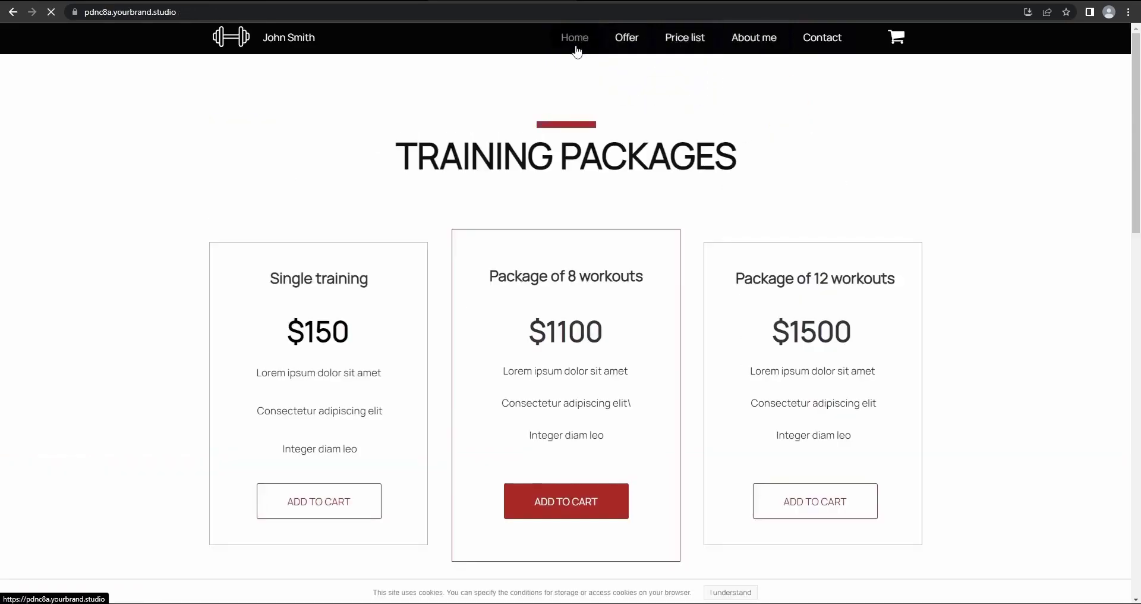
pyautogui.click(574, 43)
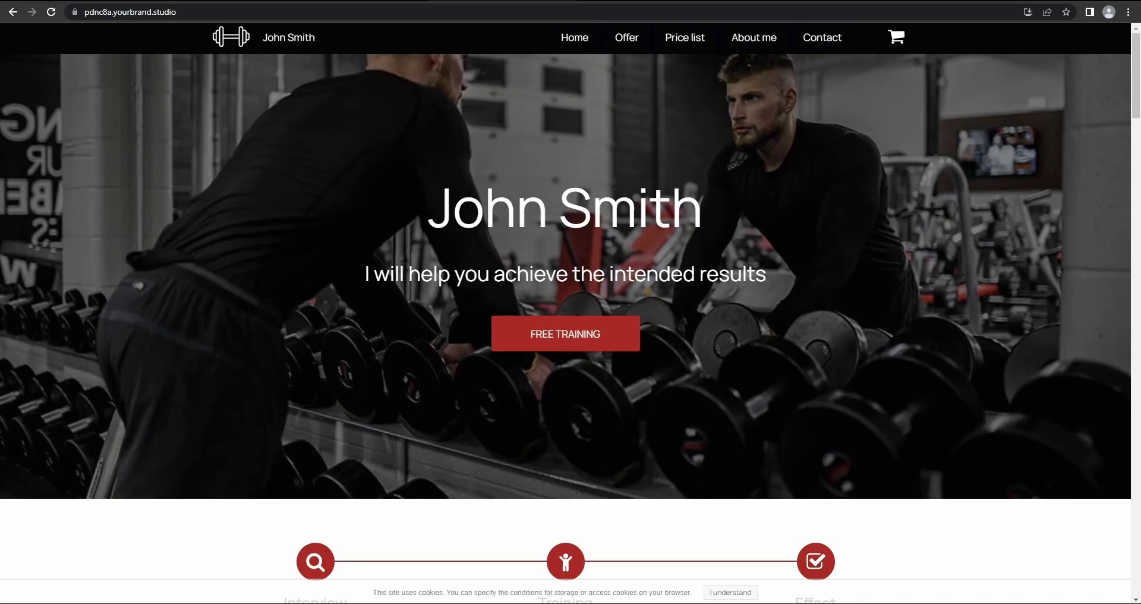
# Close the published site tab and scroll down to the Freelancers and agencies settings
pyautogui.hotkey('ctrl', 'w')
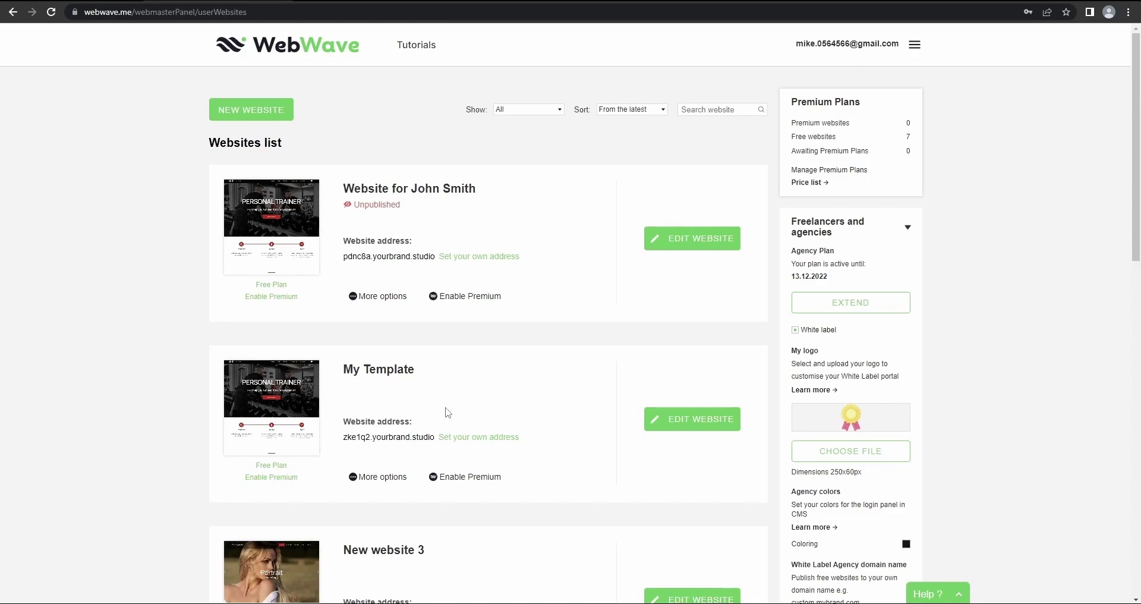
pyautogui.scroll(-3, 532, 303)
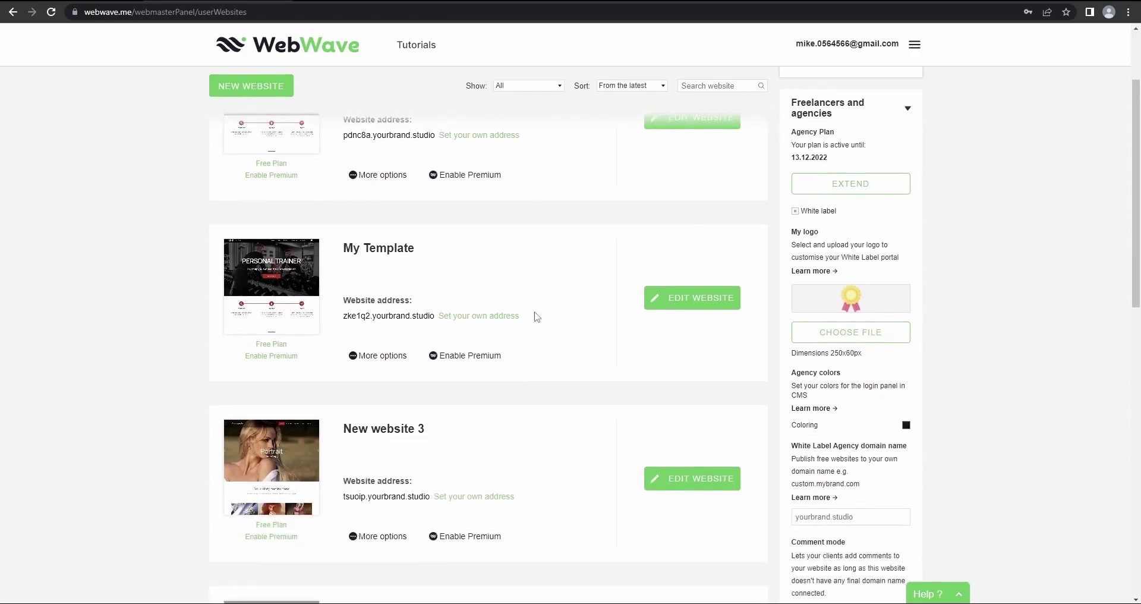
pyautogui.scroll(3, 537, 318)
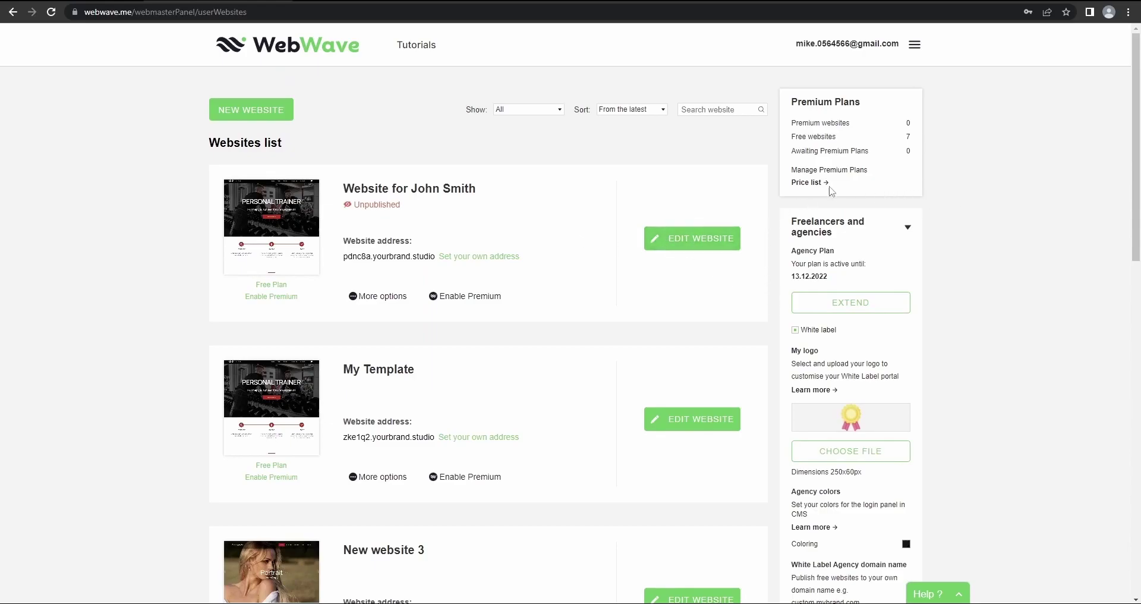
pyautogui.scroll(-1, 707, 253)
pyautogui.scroll(1, 707, 252)
pyautogui.scroll(-1, 879, 224)
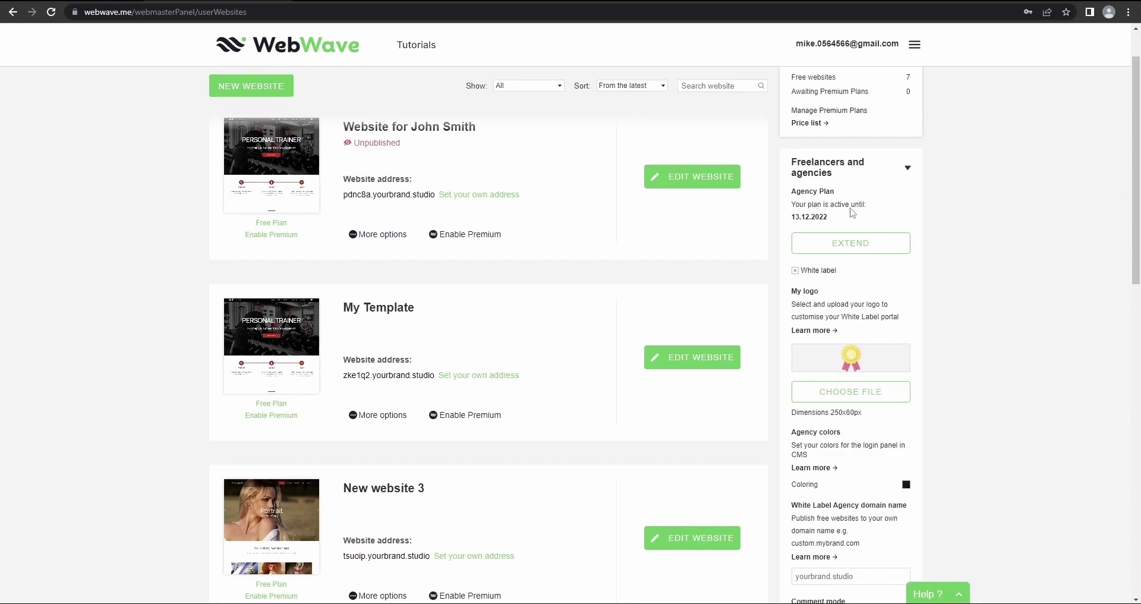
pyautogui.scroll(-1, 841, 231)
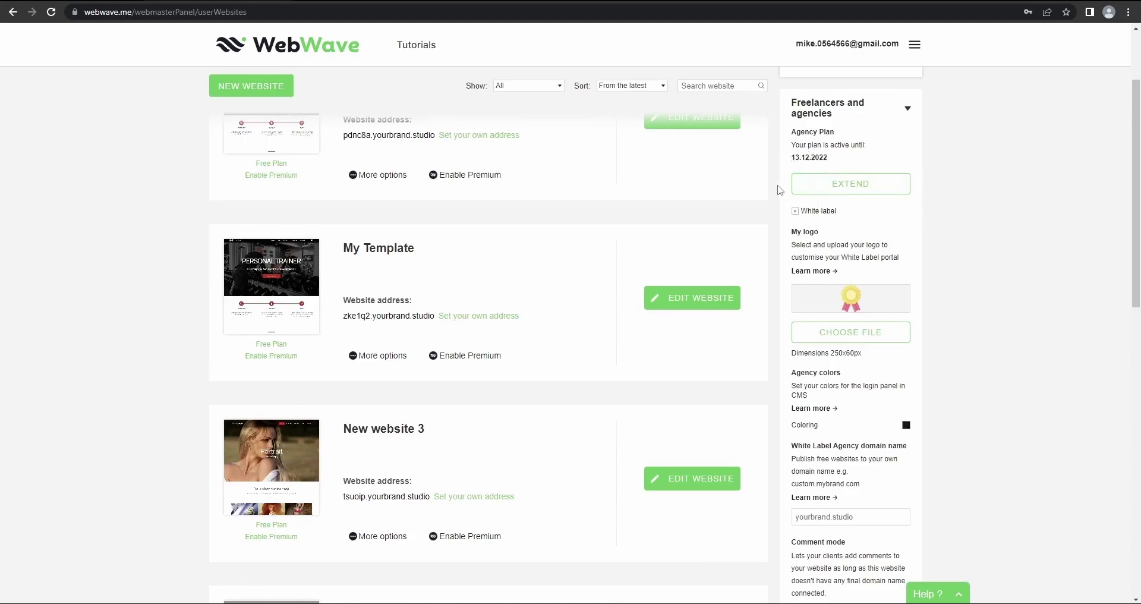
pyautogui.scroll(-1, 778, 189)
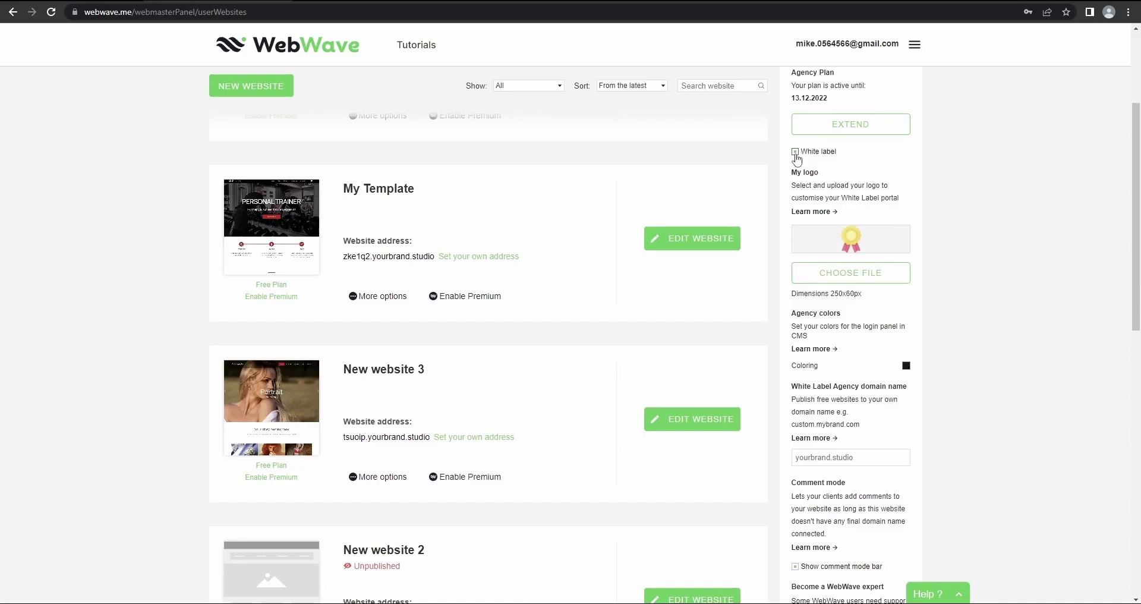
pyautogui.click(796, 153)
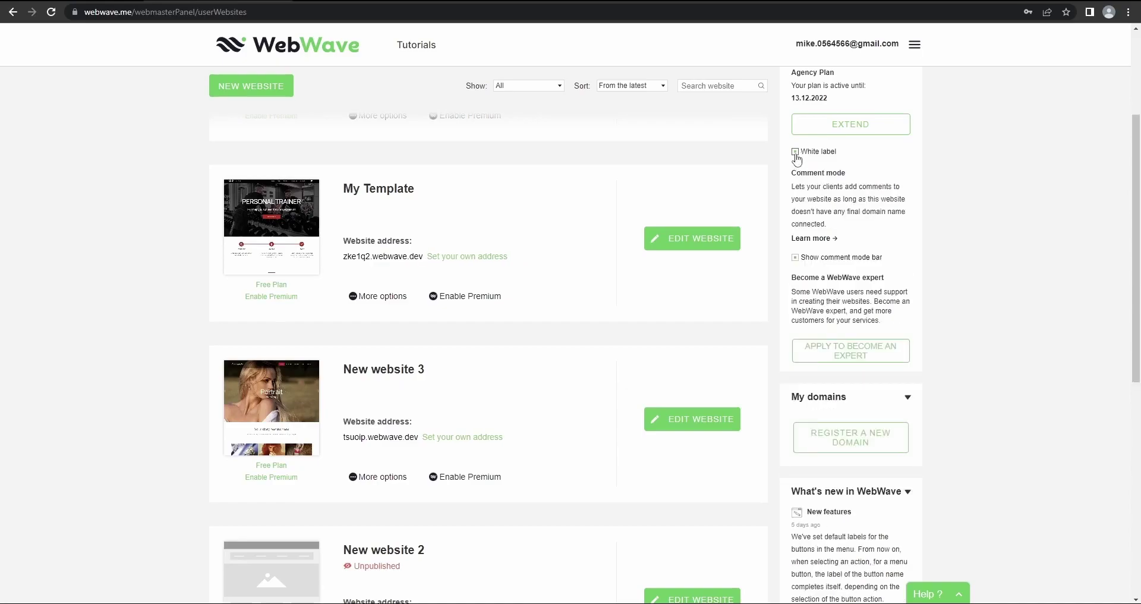
pyautogui.click(796, 153)
pyautogui.click(796, 152)
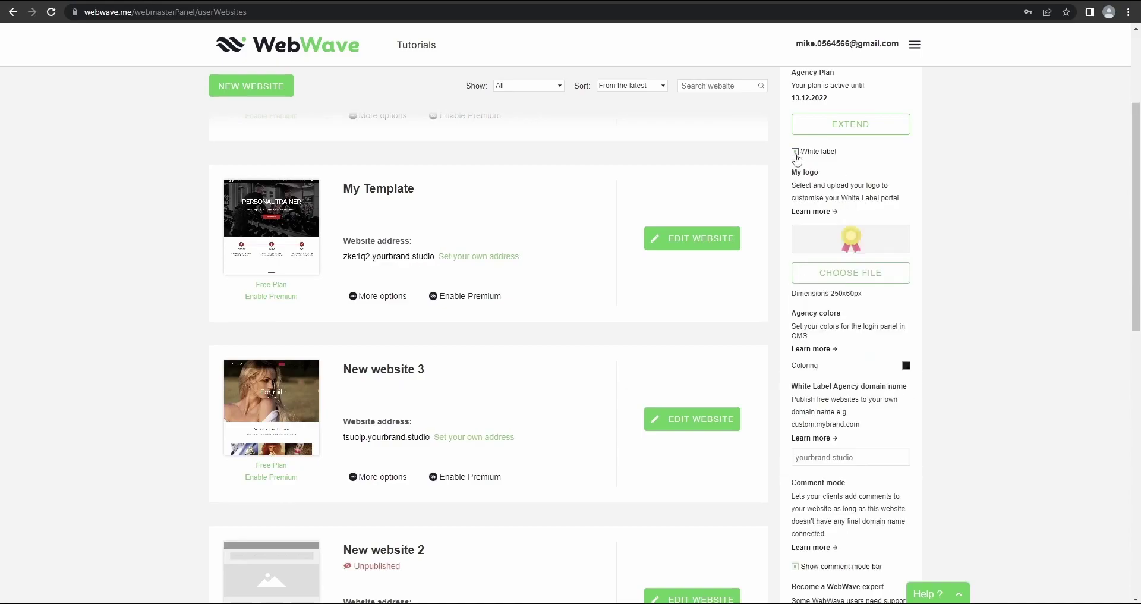
pyautogui.click(796, 153)
pyautogui.click(796, 154)
pyautogui.click(796, 153)
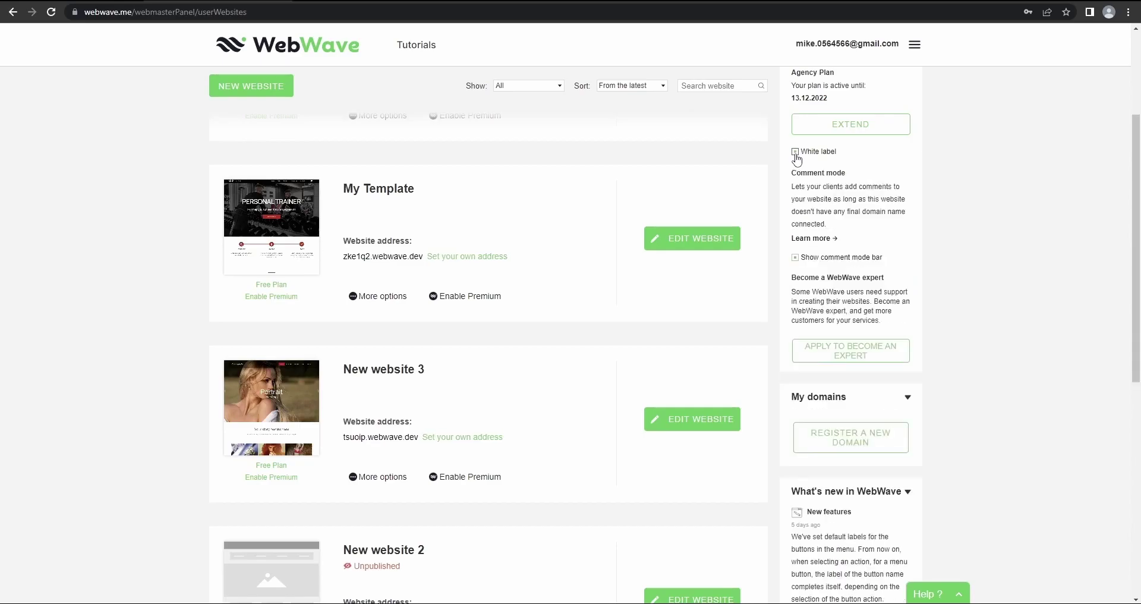
pyautogui.click(796, 153)
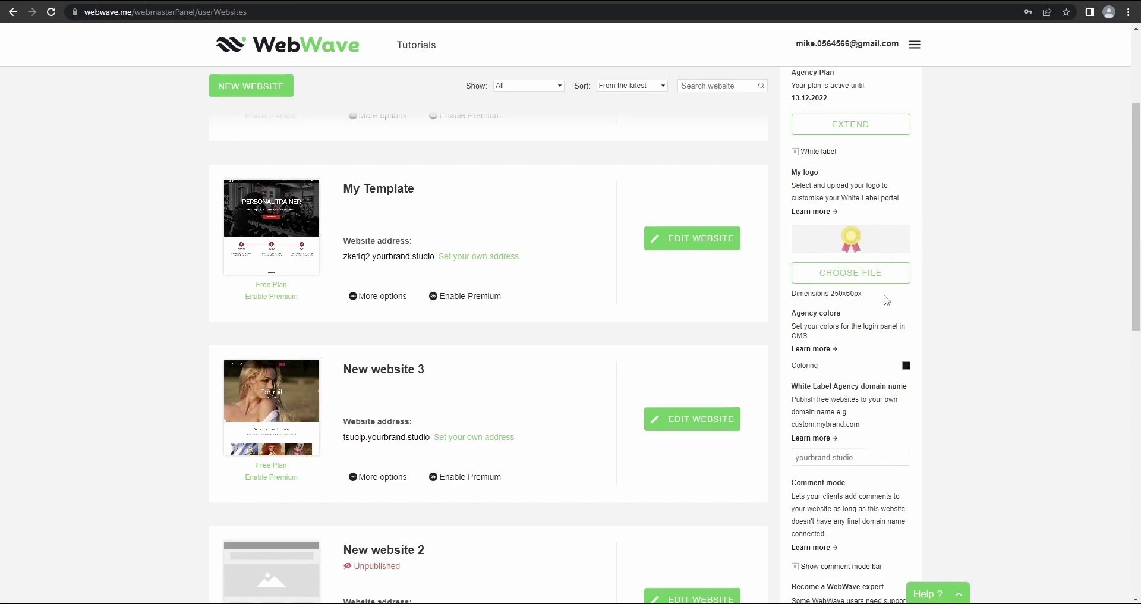
# Upload medal.png from Downloads as the agency logo under My logo
pyautogui.click(842, 275)
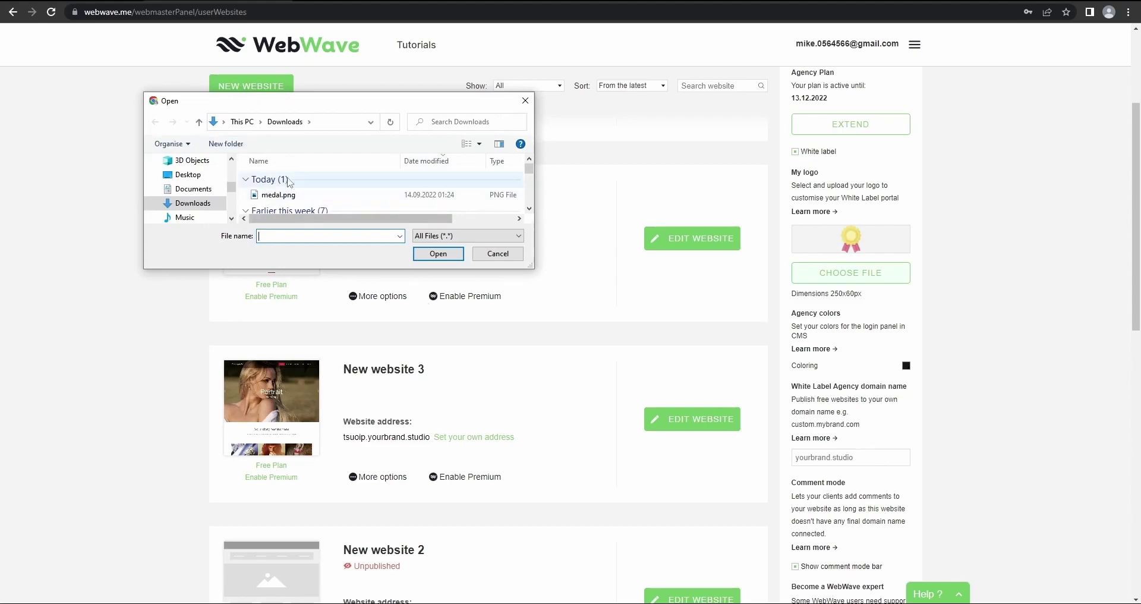
pyautogui.click(357, 195)
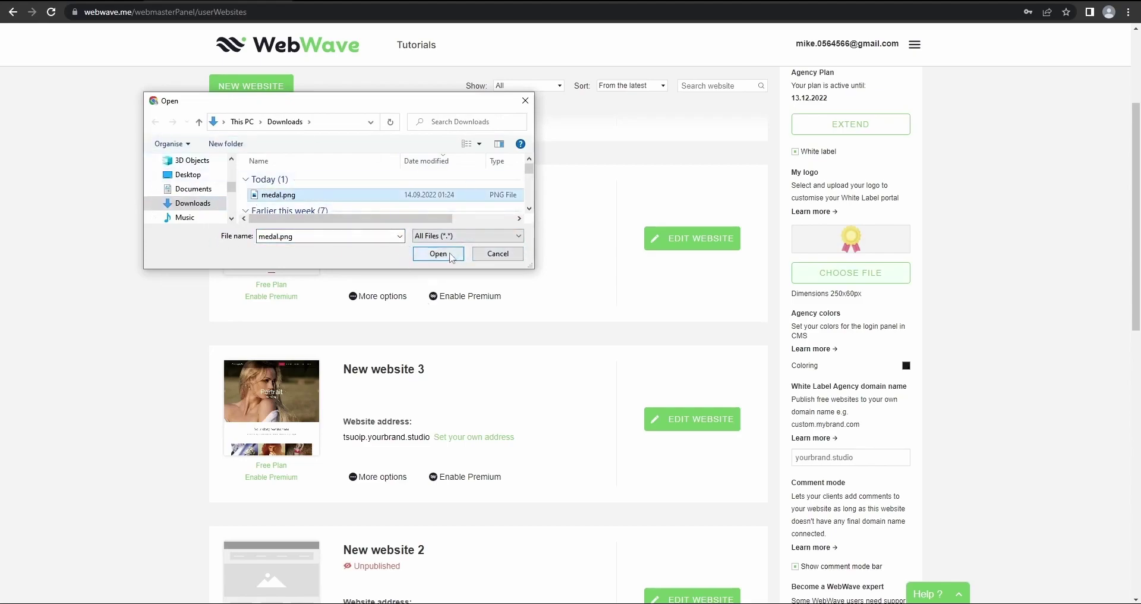
pyautogui.click(451, 257)
pyautogui.scroll(-1, 966, 292)
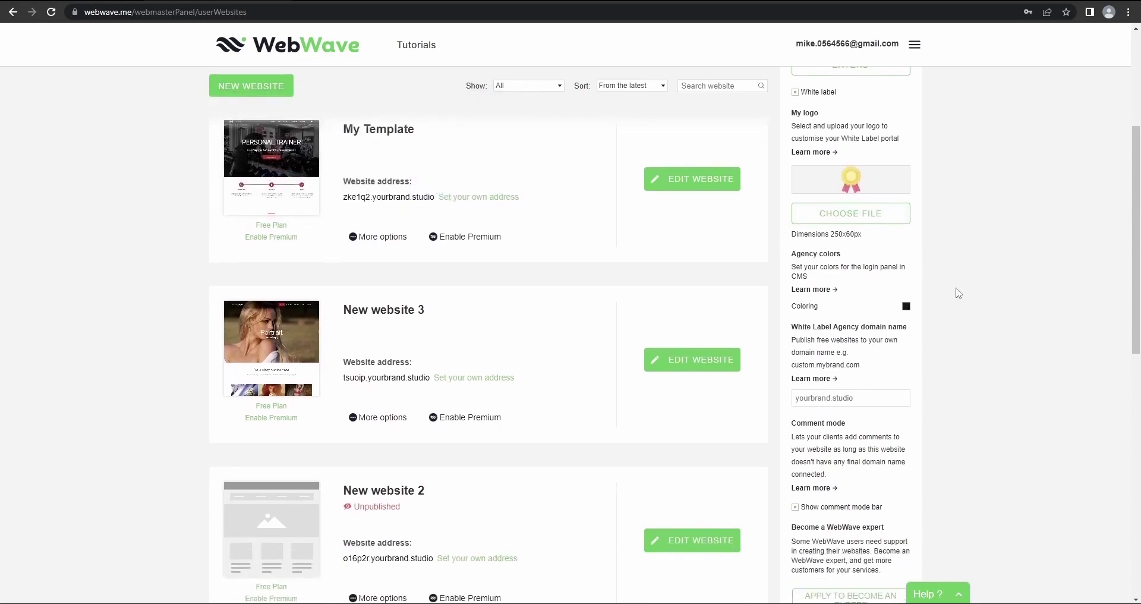
pyautogui.scroll(-1, 890, 260)
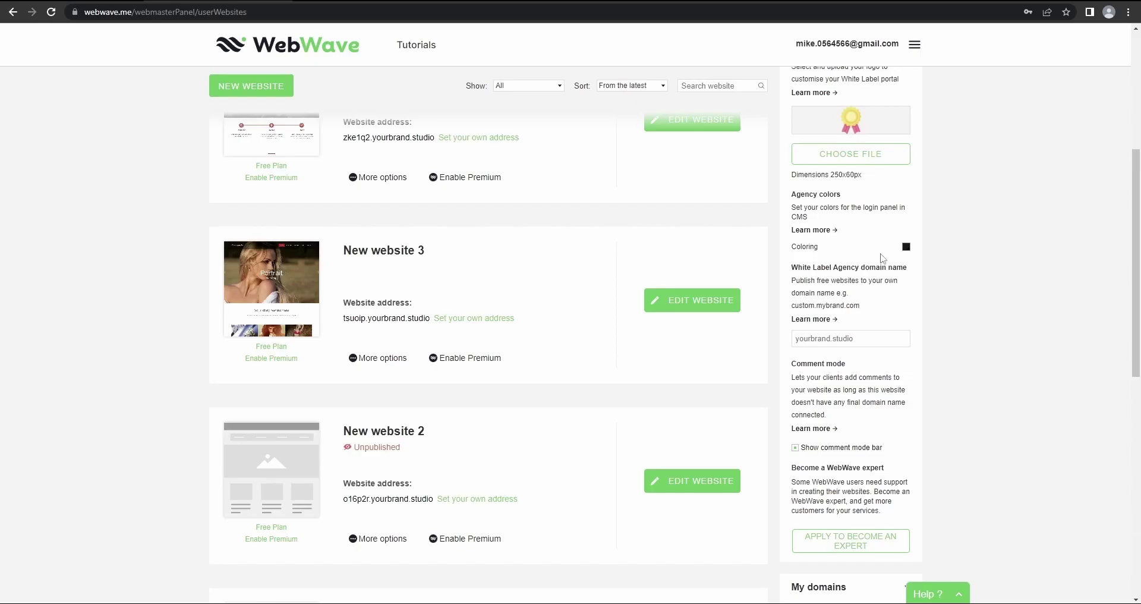
# Change the agency login panel colouring from near-black to golden yellow, hex ffd500
pyautogui.click(906, 246)
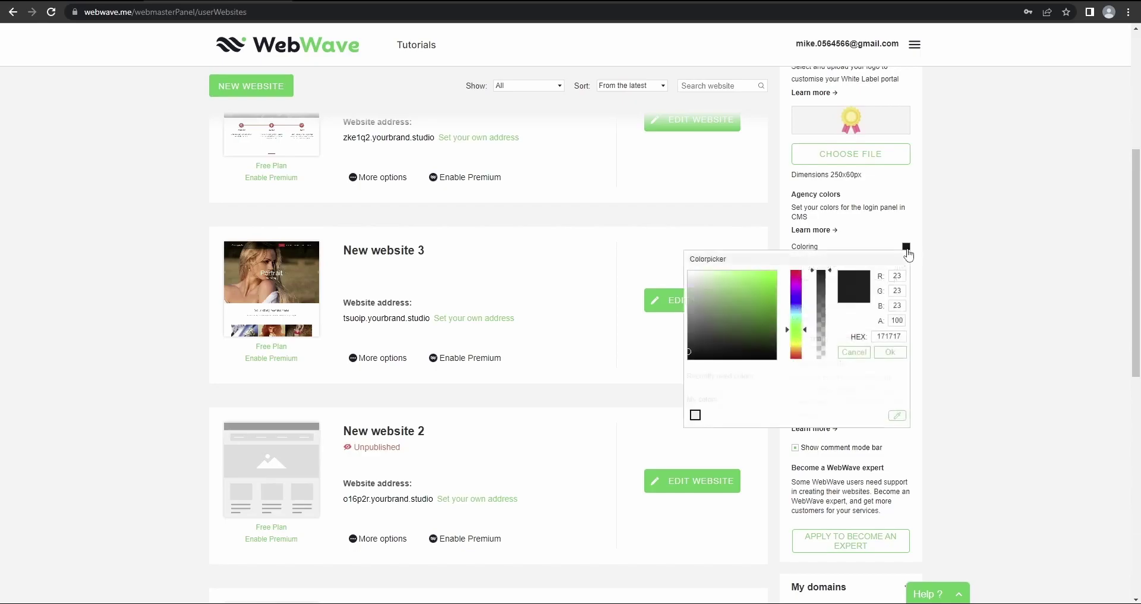
pyautogui.click(797, 342)
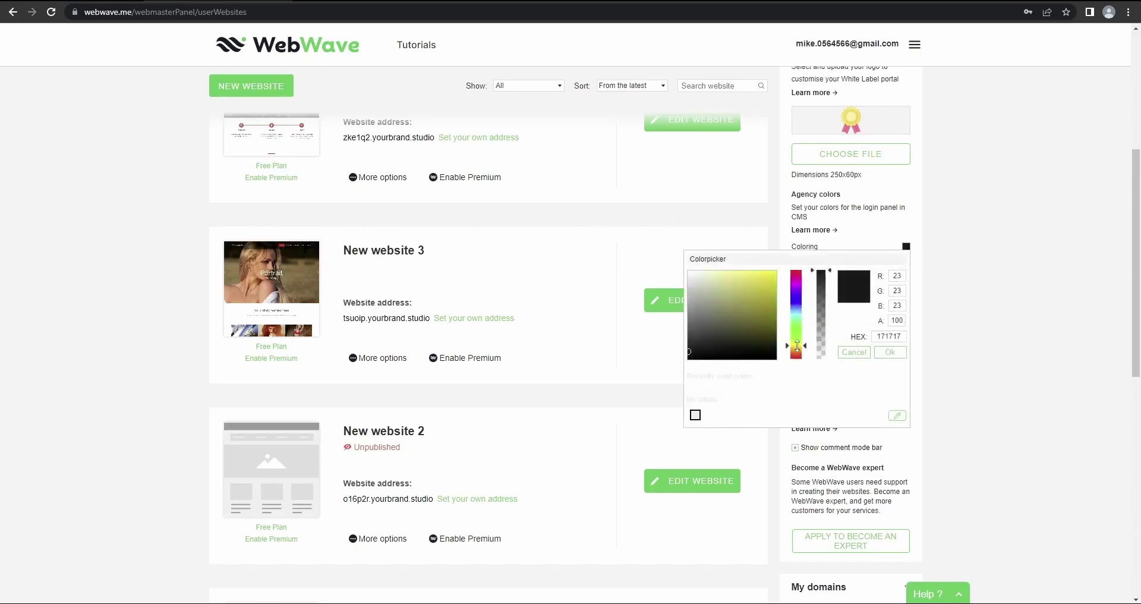
pyautogui.moveTo(753, 309); pyautogui.dragTo(794, 273)
pyautogui.click(797, 347)
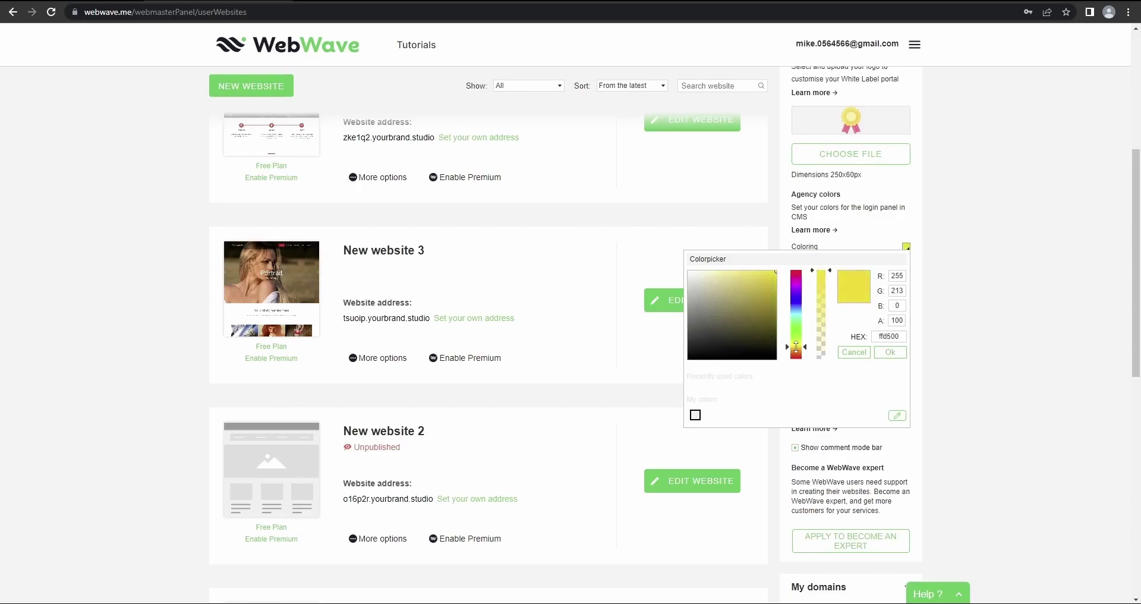
pyautogui.click(890, 352)
pyautogui.scroll(-1, 951, 256)
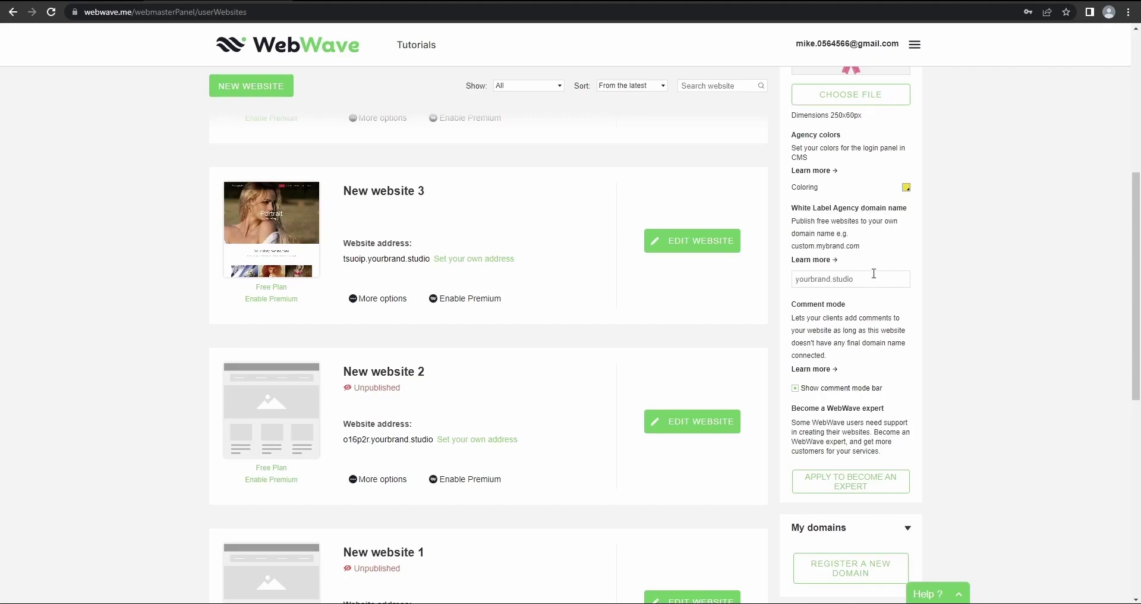
pyautogui.scroll(-1, 860, 247)
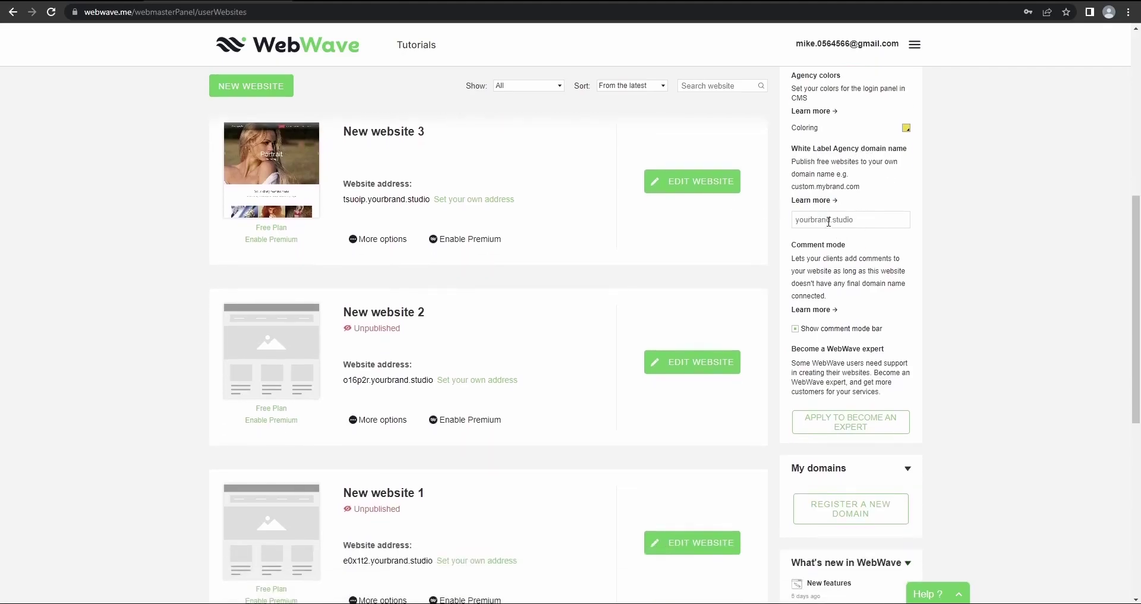
pyautogui.scroll(-1, 829, 222)
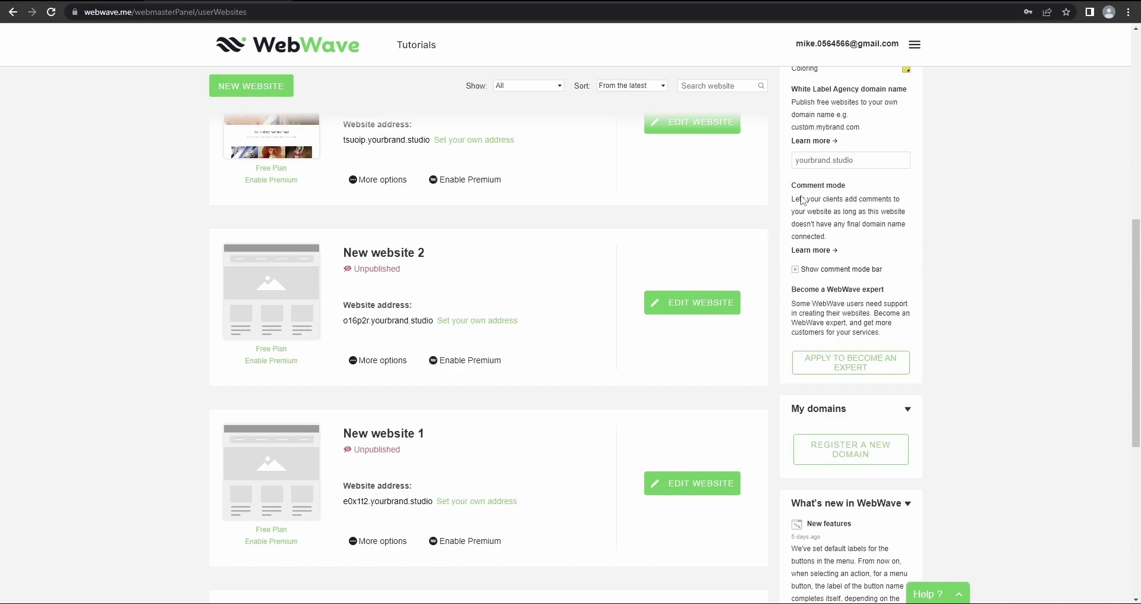
# Scroll down the sidebar and start the Apply to become an expert application
pyautogui.scroll(-1, 836, 217)
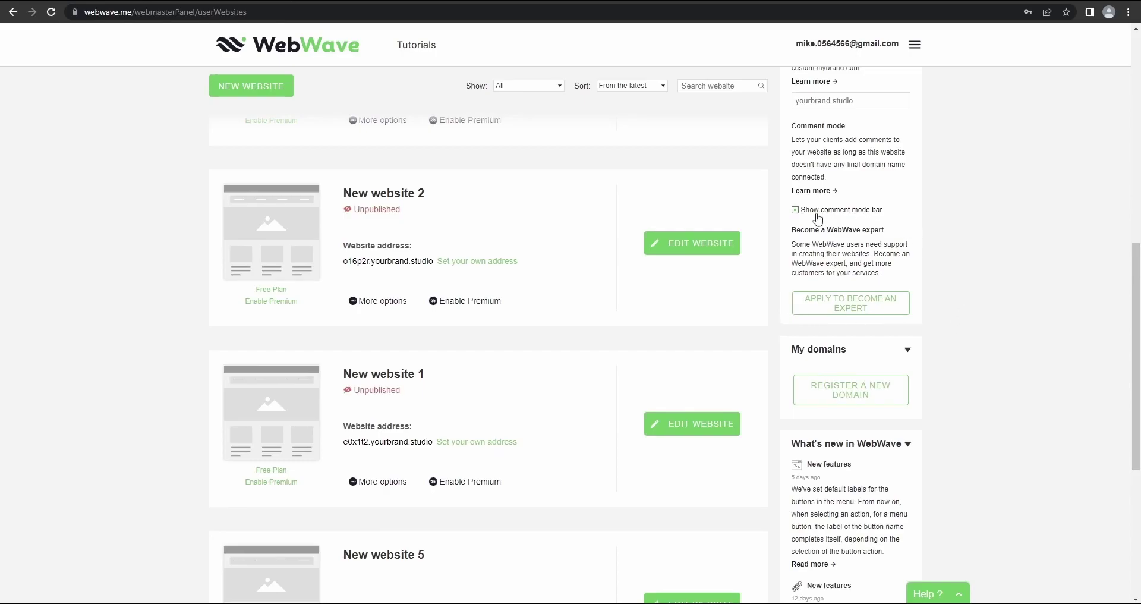
pyautogui.click(830, 301)
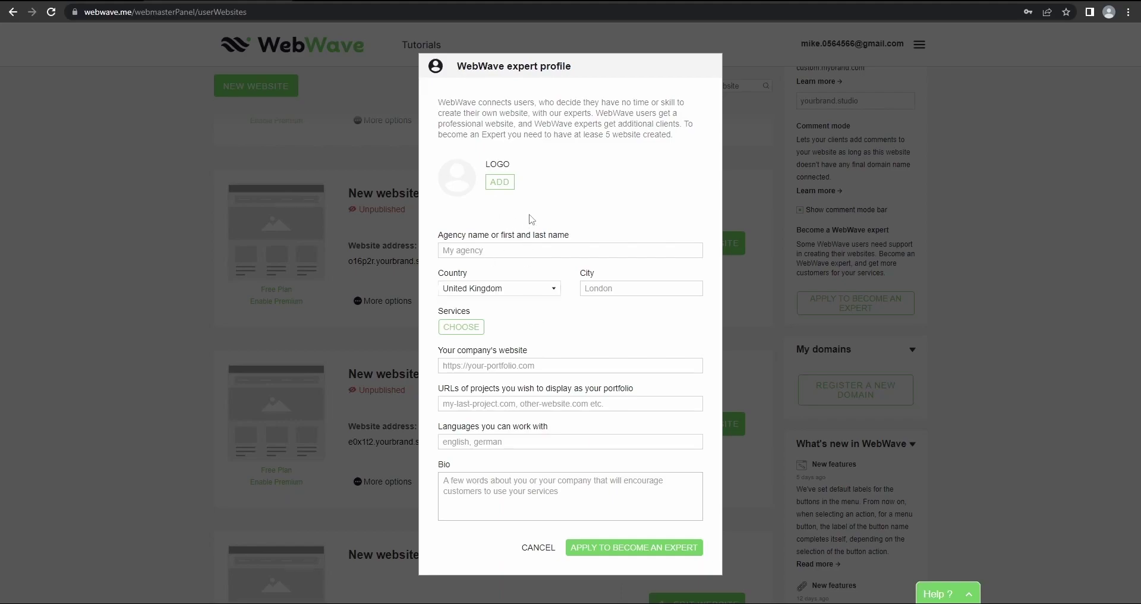
# Add Website development as an offered service priced from 1000 USD and update it
pyautogui.click(467, 334)
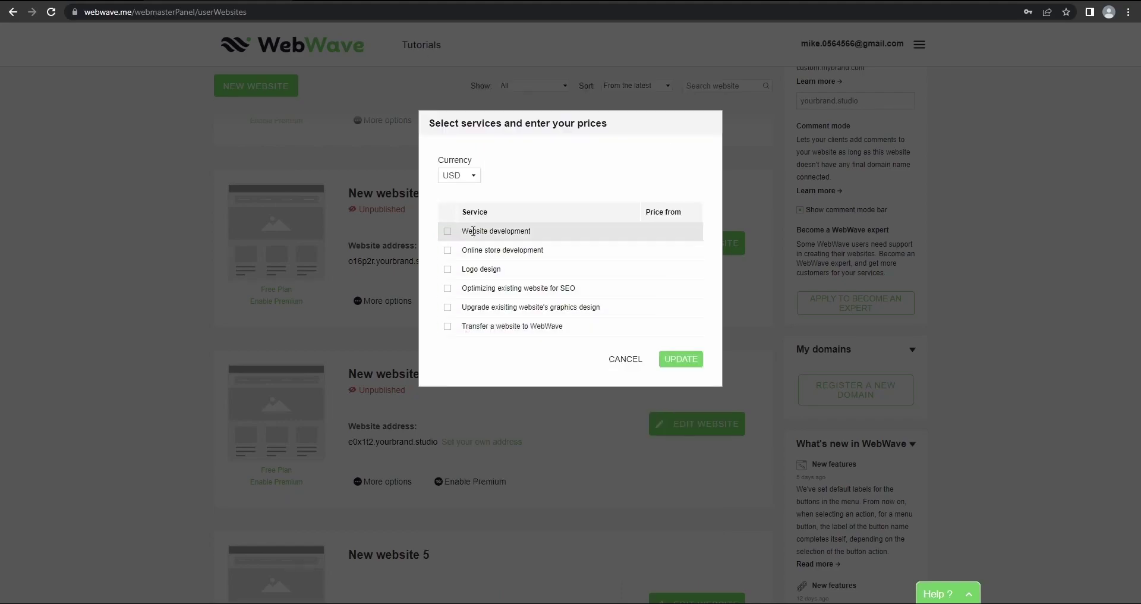
pyautogui.click(468, 176)
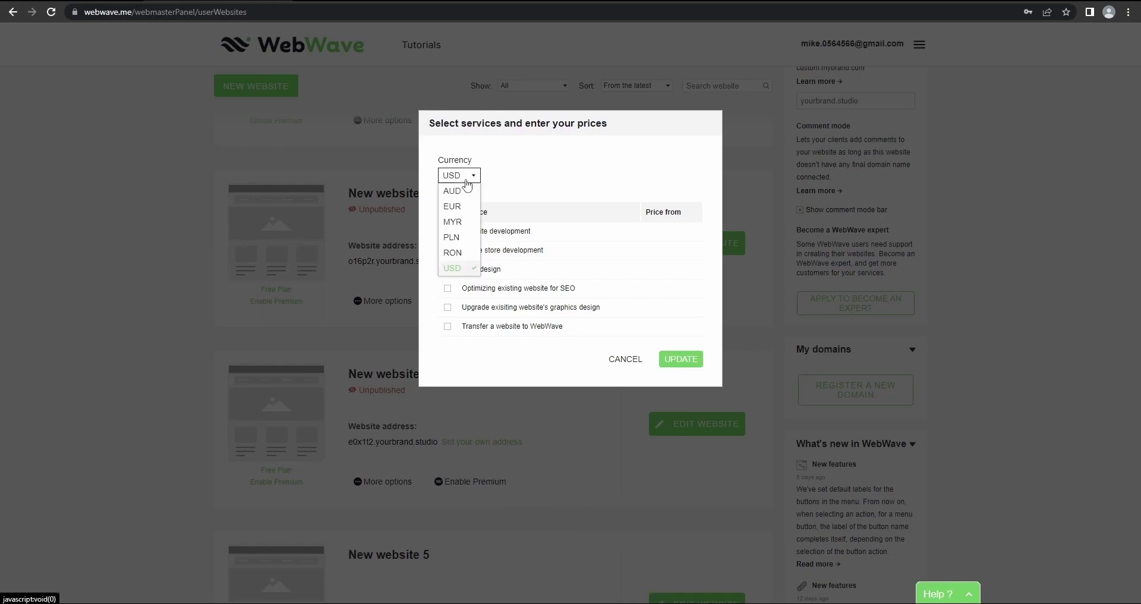
pyautogui.click(471, 189)
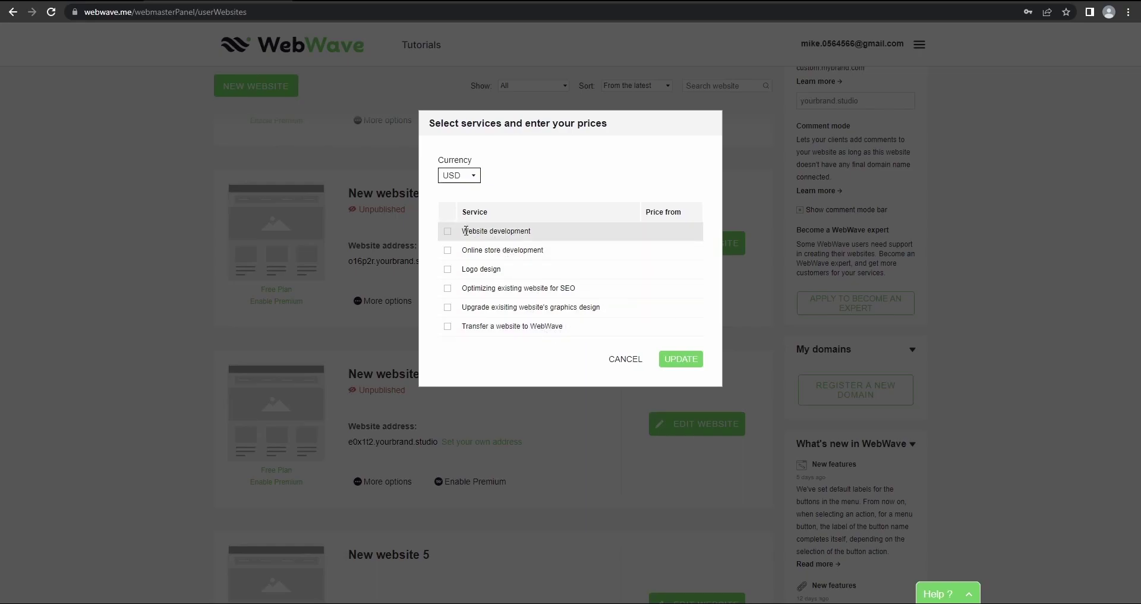
pyautogui.click(448, 232)
pyautogui.write('000')
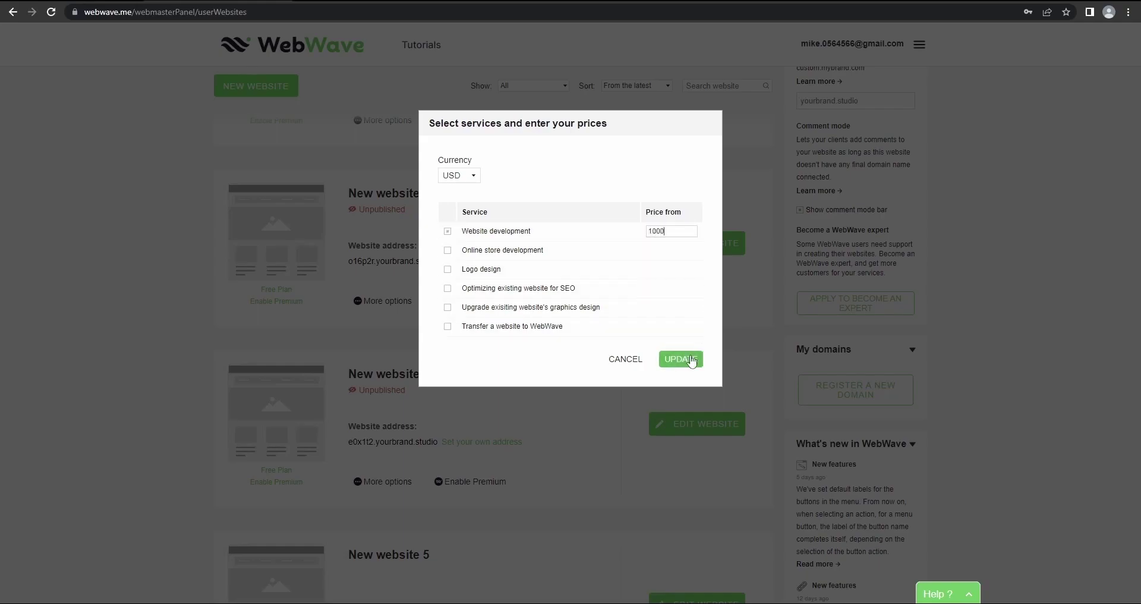
pyautogui.click(691, 359)
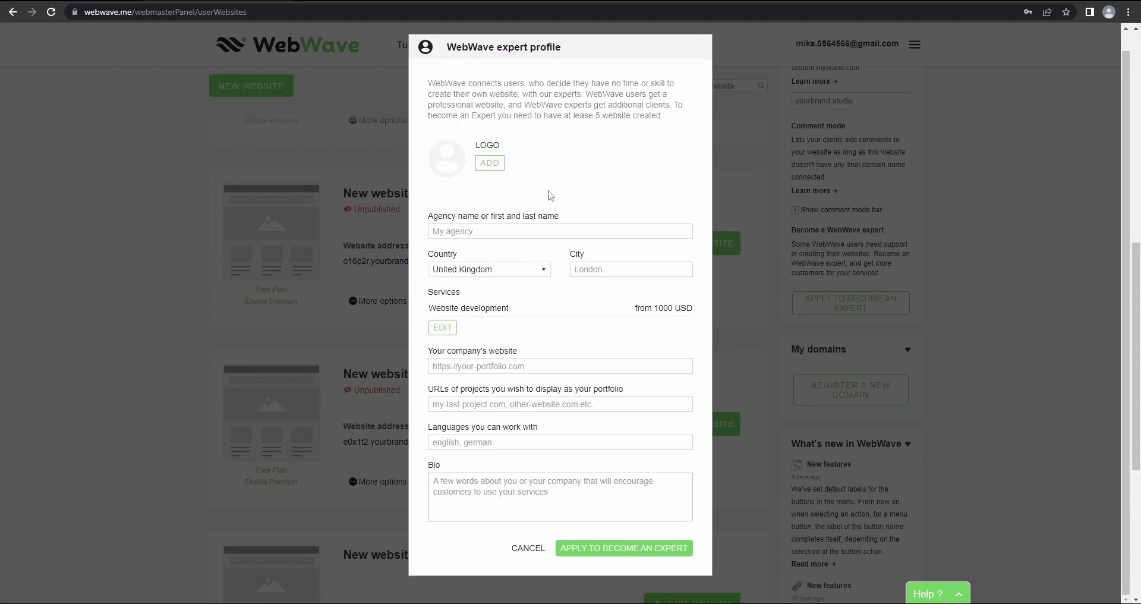
# Look through the expert profile form, including the Bio field, then cancel without applying
pyautogui.scroll(-1, 550, 245)
pyautogui.scroll(-2, 522, 321)
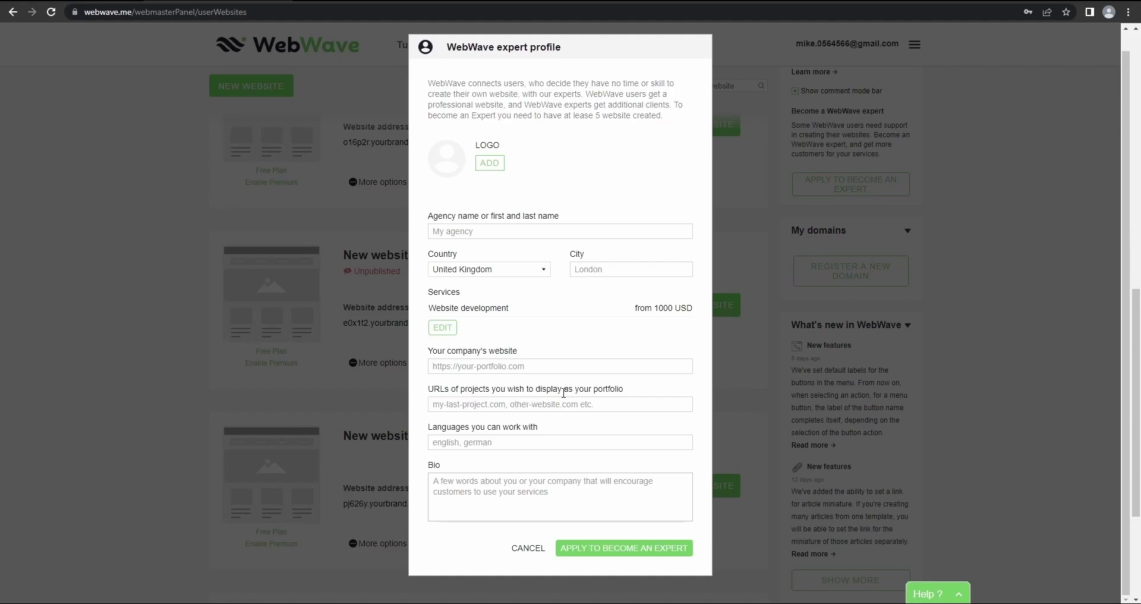
pyautogui.scroll(3, 589, 410)
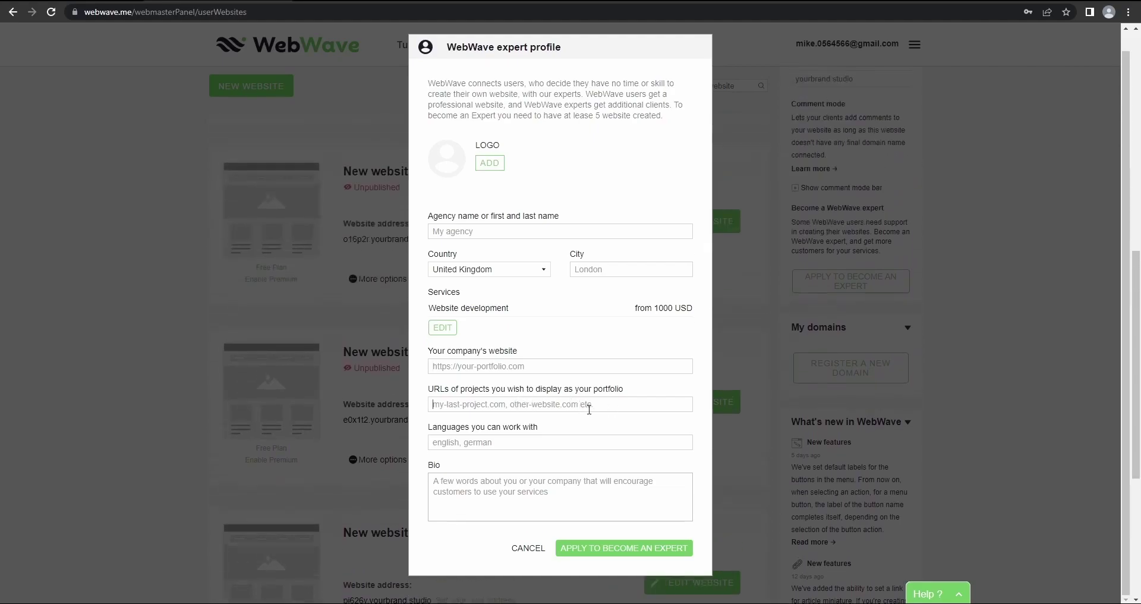
pyautogui.scroll(-2, 539, 404)
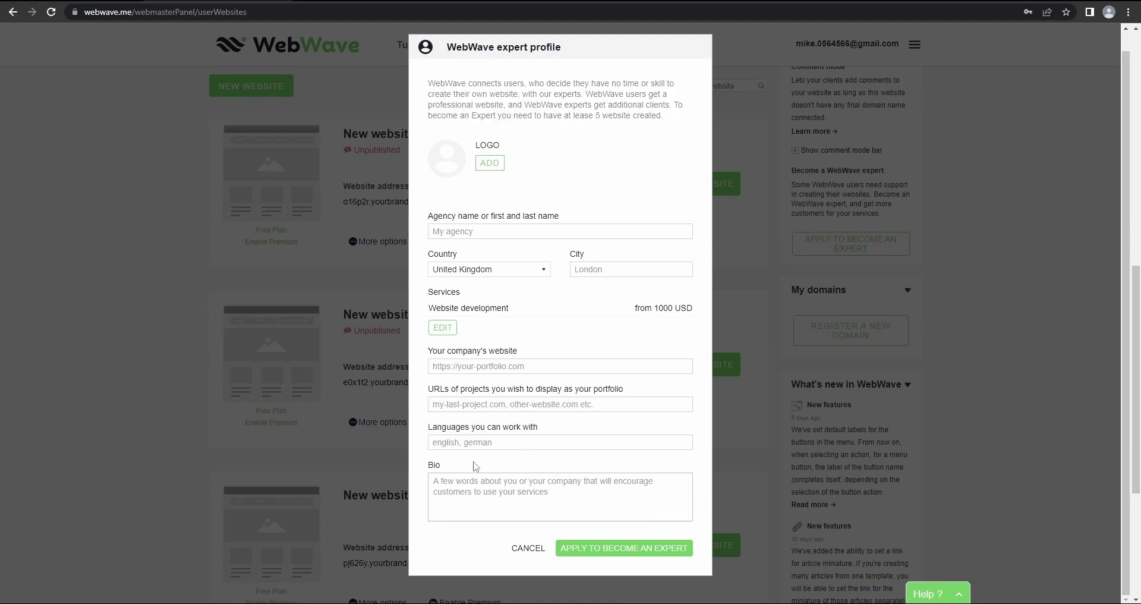
pyautogui.click(485, 480)
pyautogui.scroll(-1, 599, 470)
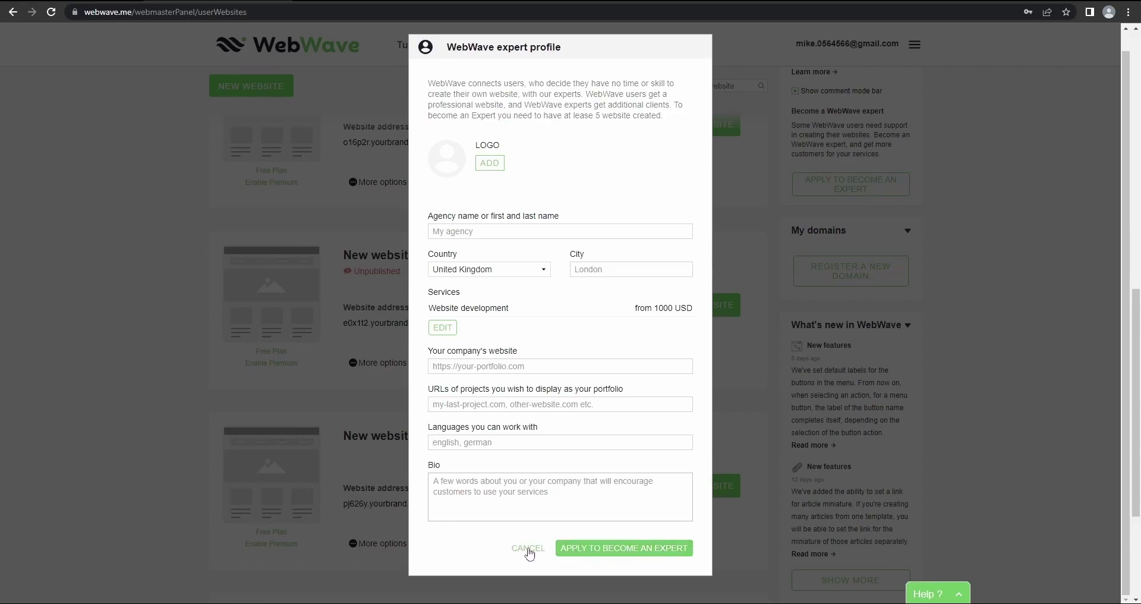
pyautogui.click(530, 554)
pyautogui.scroll(-1, 996, 310)
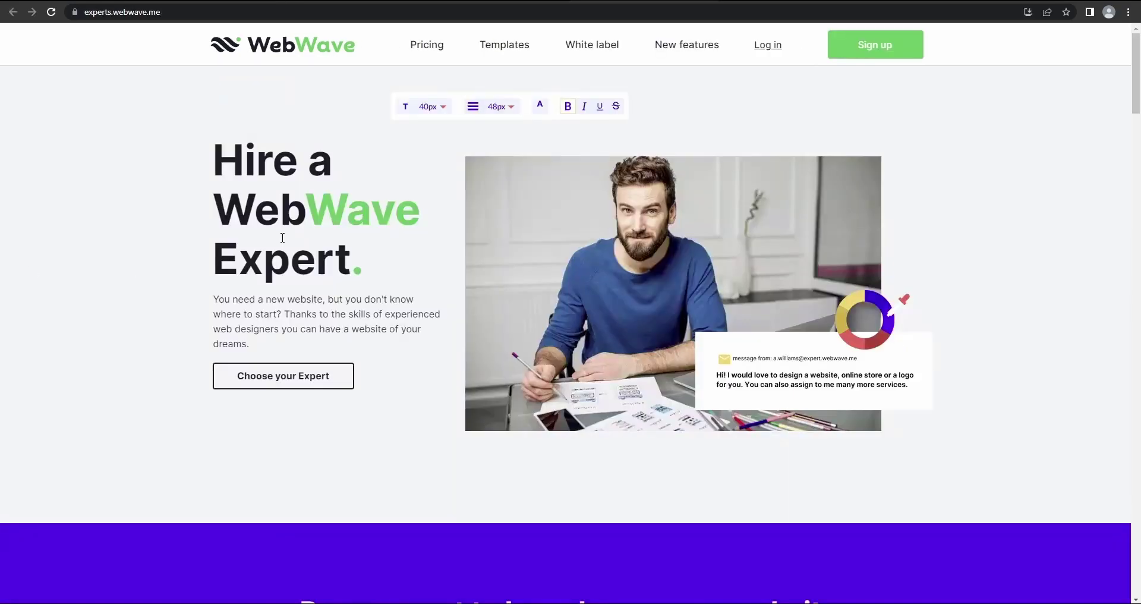
pyautogui.scroll(-15, 376, 287)
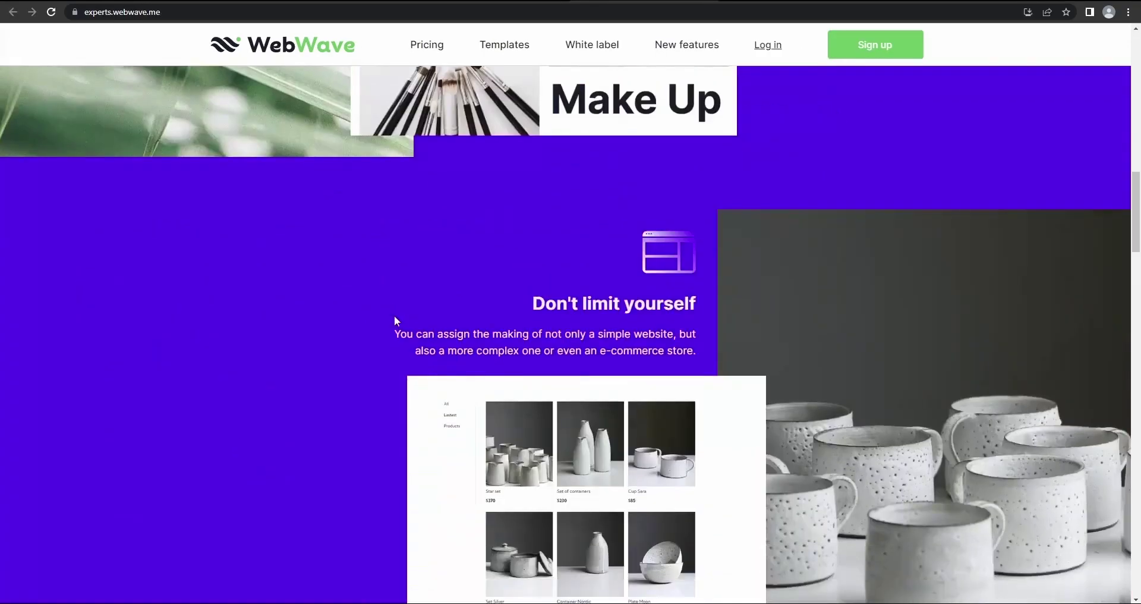
pyautogui.scroll(8, 395, 315)
pyautogui.scroll(7, 395, 315)
pyautogui.scroll(-15, 388, 330)
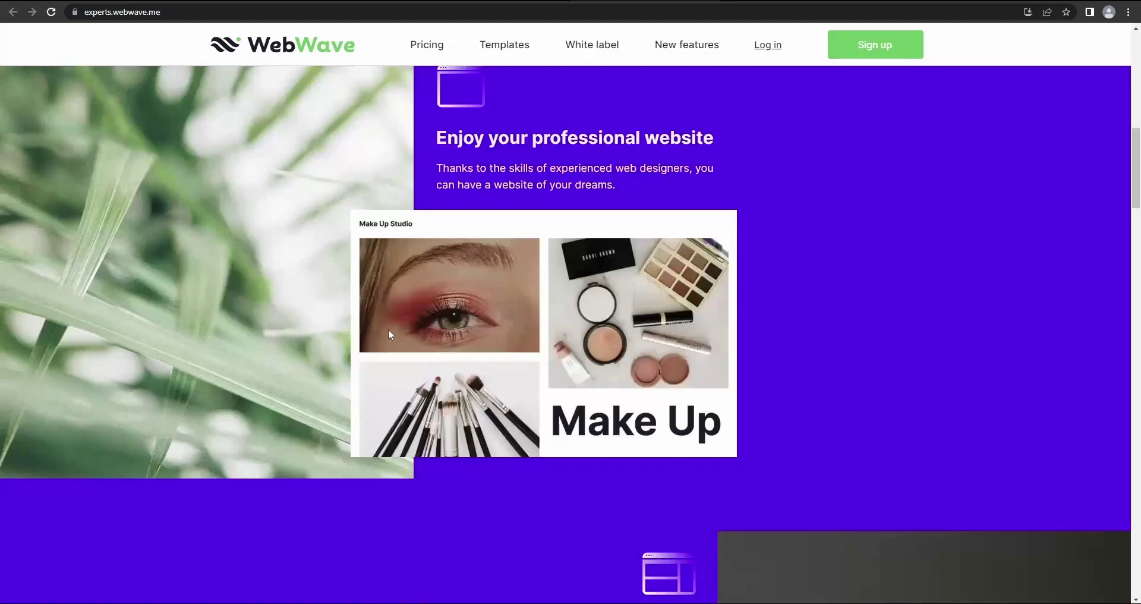
pyautogui.scroll(-15, 415, 272)
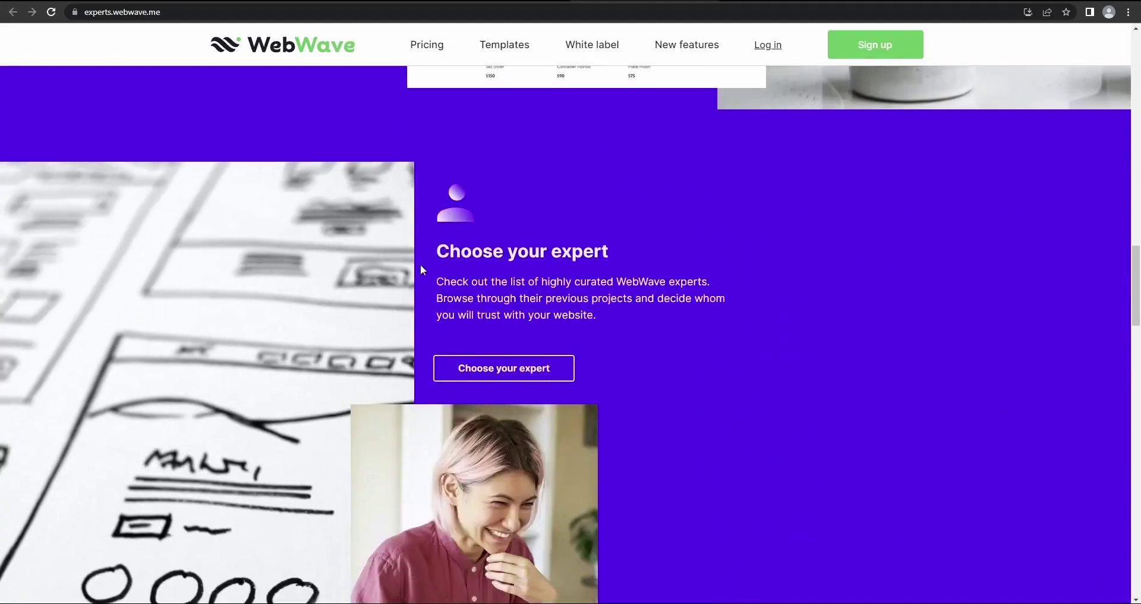
pyautogui.scroll(-15, 393, 283)
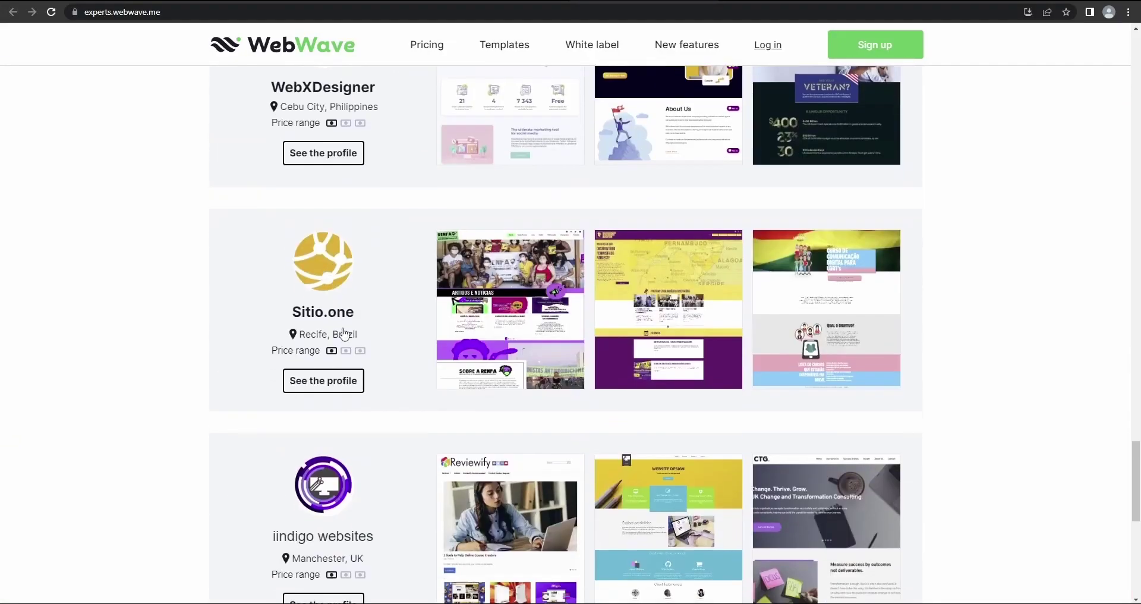
pyautogui.scroll(-3, 416, 381)
pyautogui.scroll(20, 440, 380)
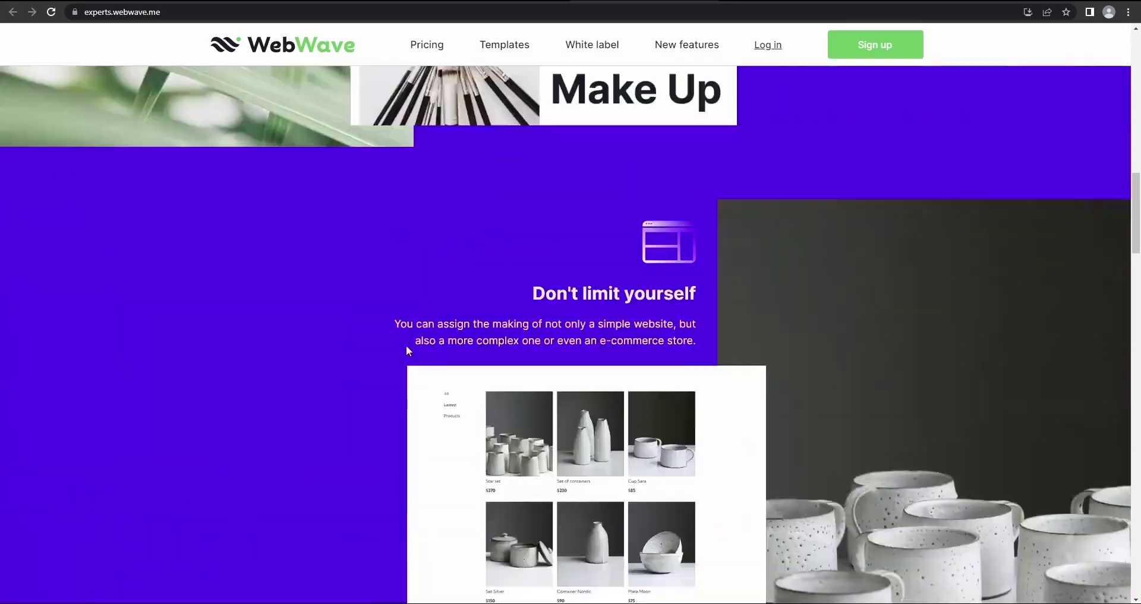
pyautogui.scroll(4, 381, 341)
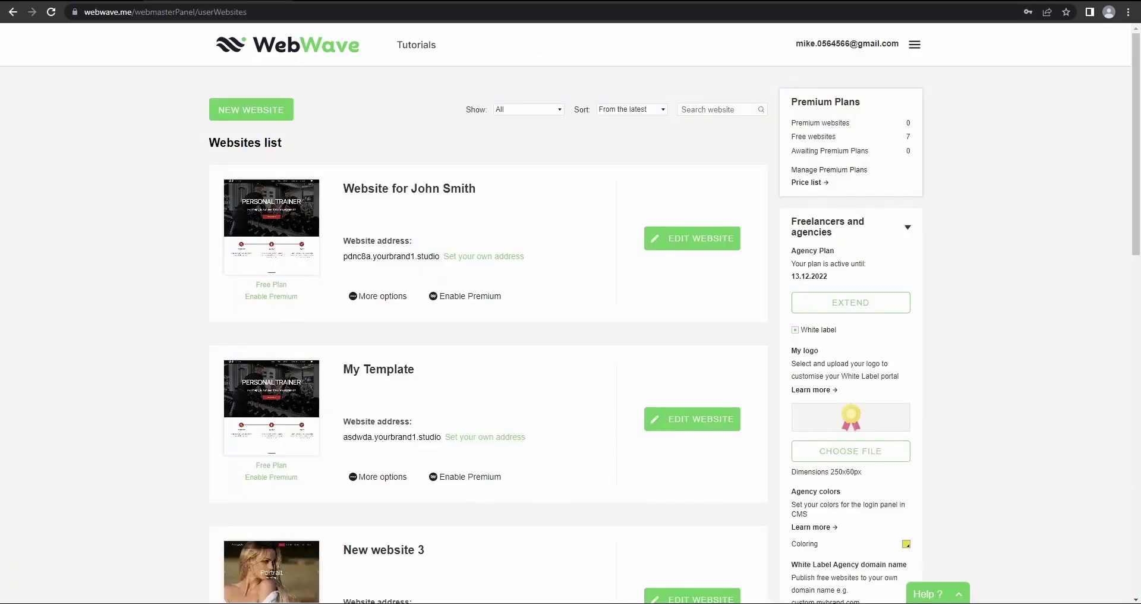
# Replace the agency domain yourbrand1.studio with webwave.webinar.com and set it
pyautogui.scroll(-5, 357, 220)
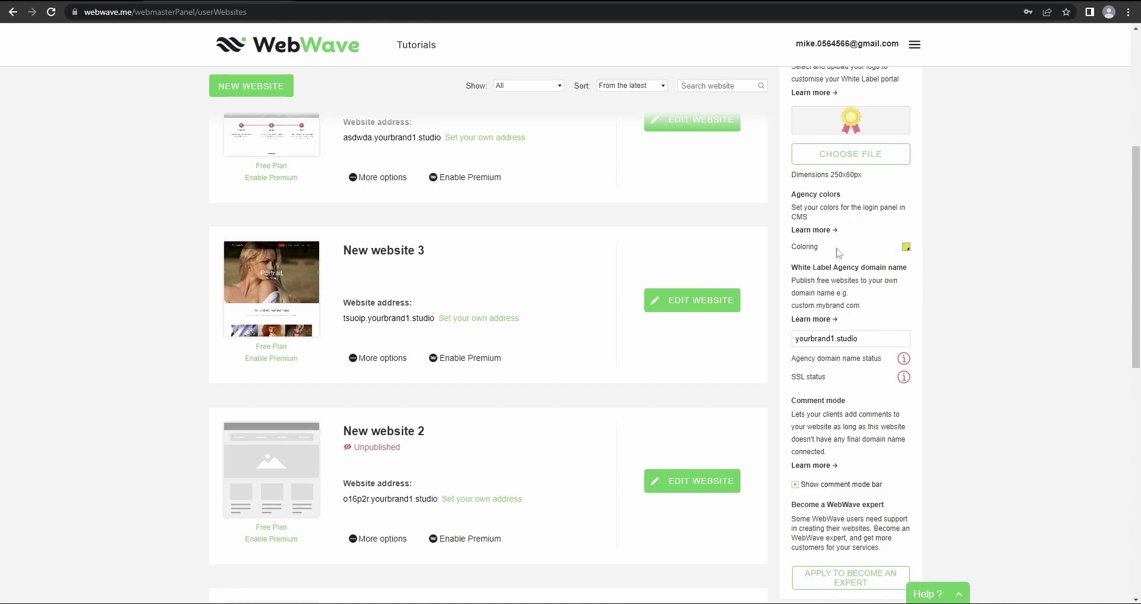
pyautogui.scroll(5, 483, 358)
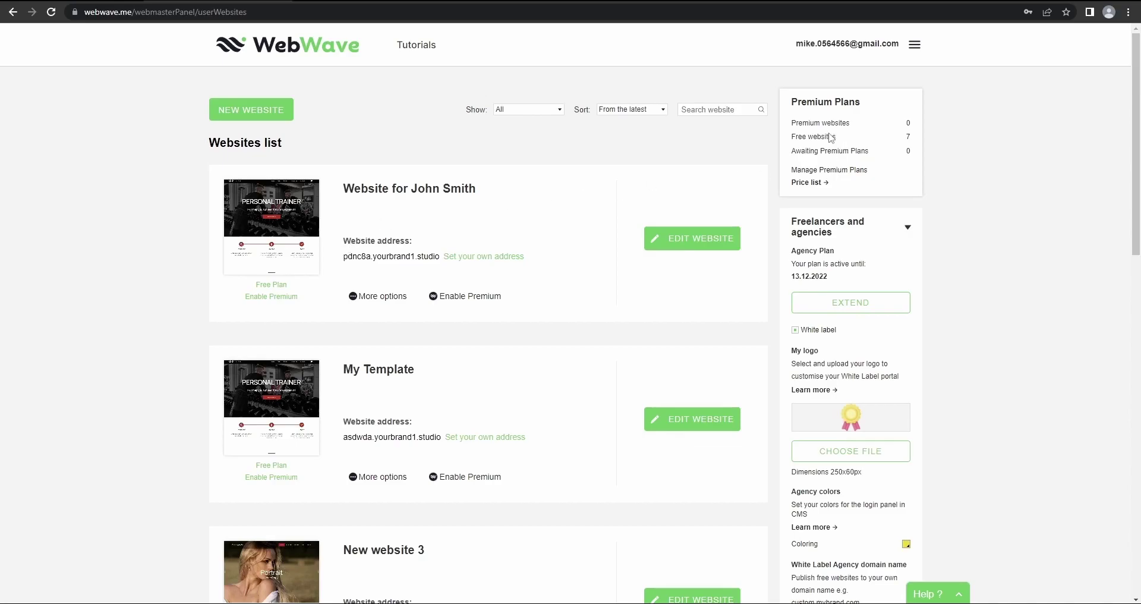
pyautogui.scroll(-3, 952, 327)
pyautogui.scroll(2, 932, 383)
pyautogui.scroll(-3, 874, 372)
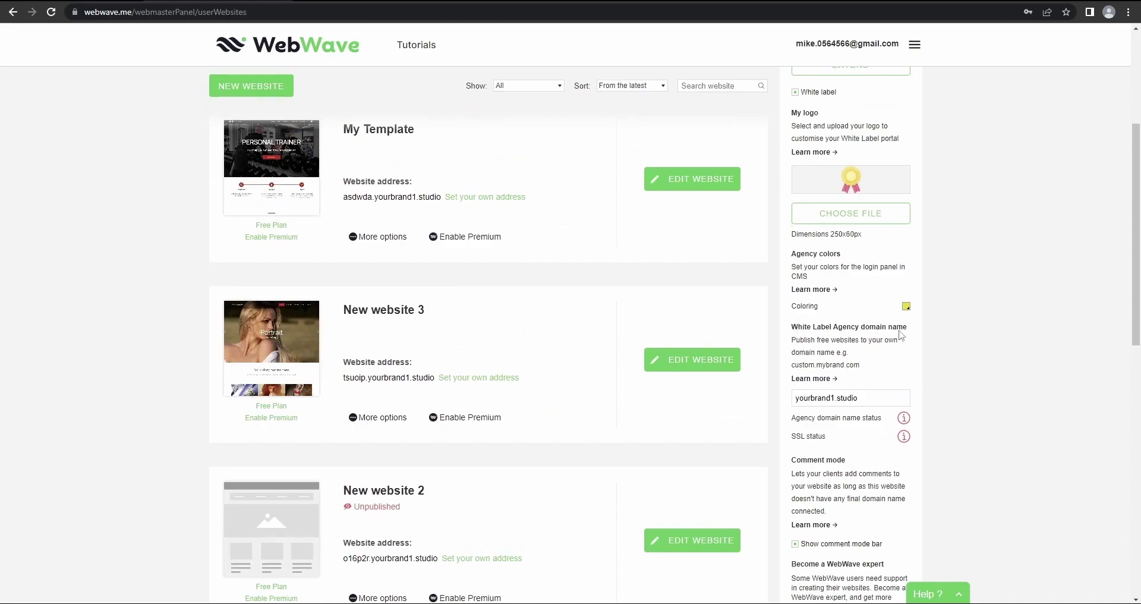
pyautogui.scroll(4, 916, 336)
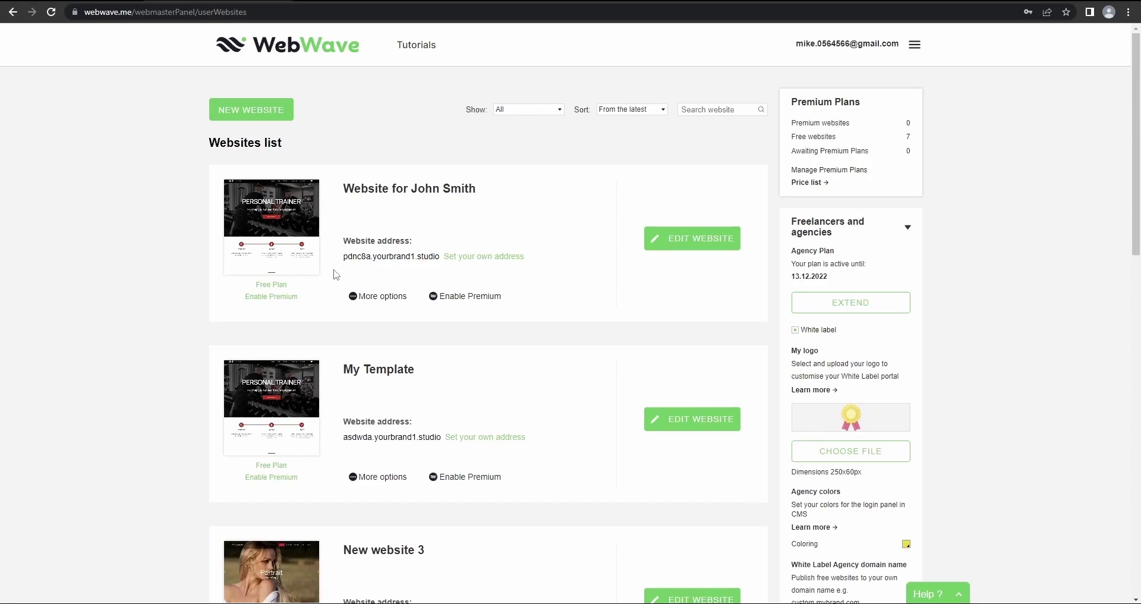
pyautogui.scroll(-4, 357, 267)
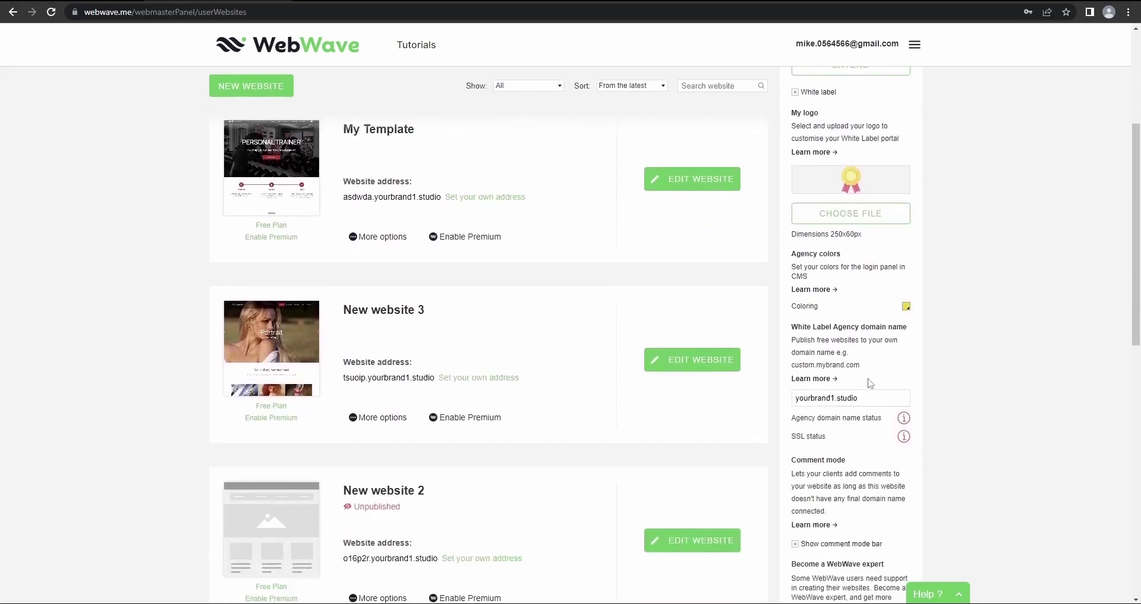
pyautogui.moveTo(884, 392); pyautogui.dragTo(783, 397)
pyautogui.press('BackSpace')
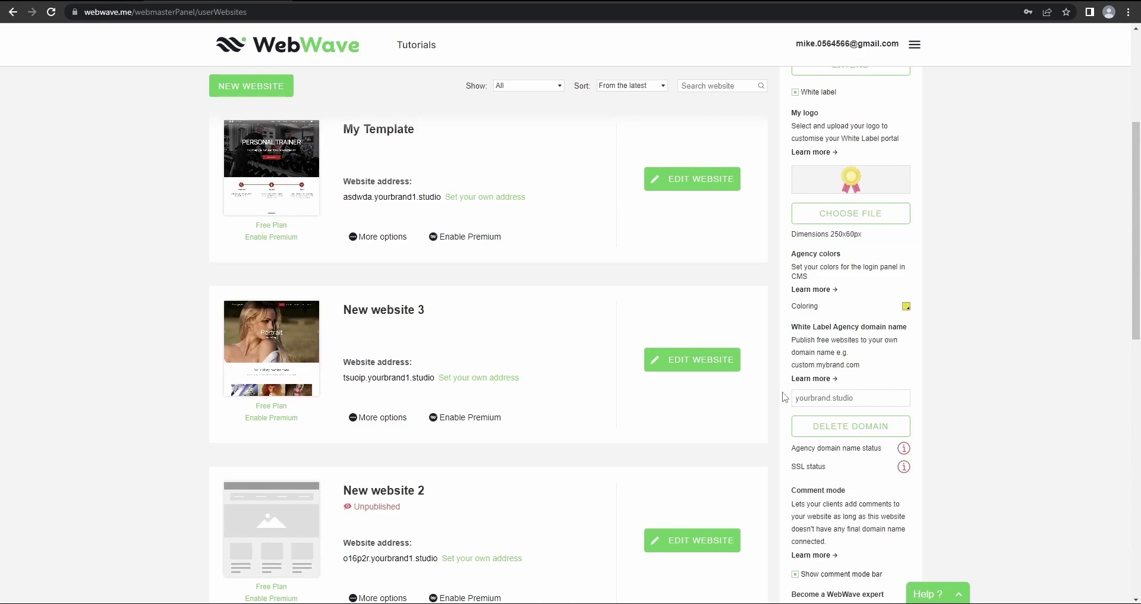
pyautogui.write('webwave.web')
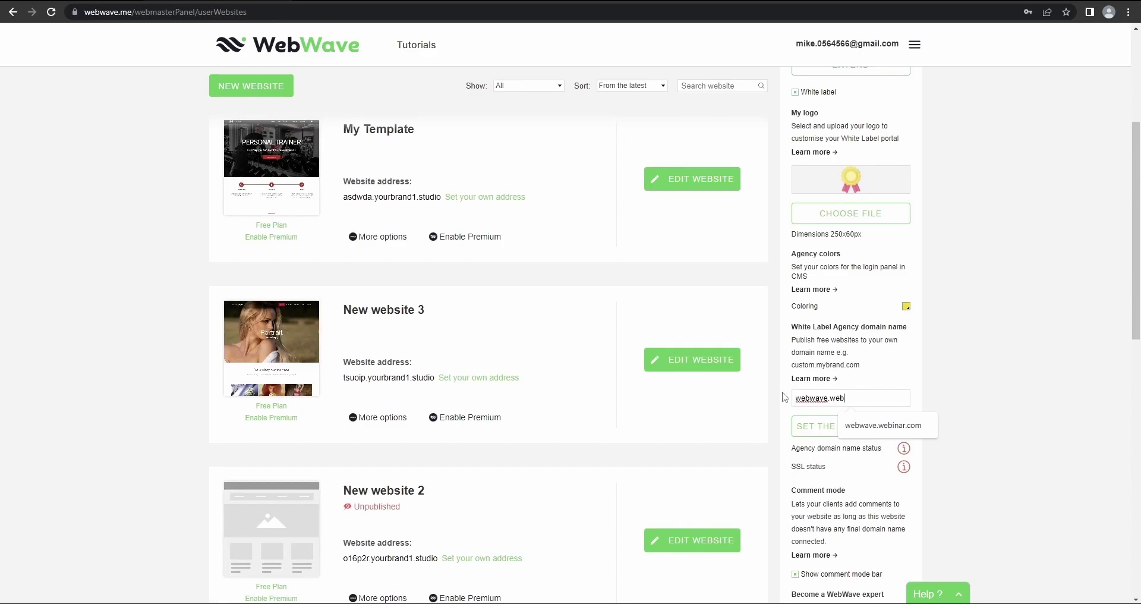
pyautogui.write('inar.com')
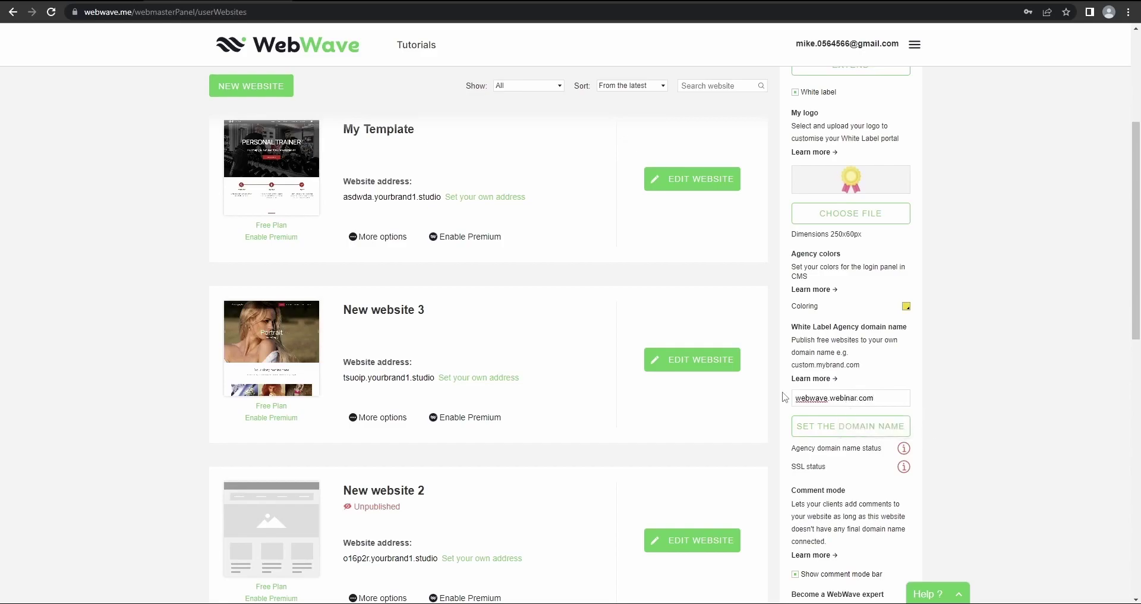
pyautogui.click(823, 427)
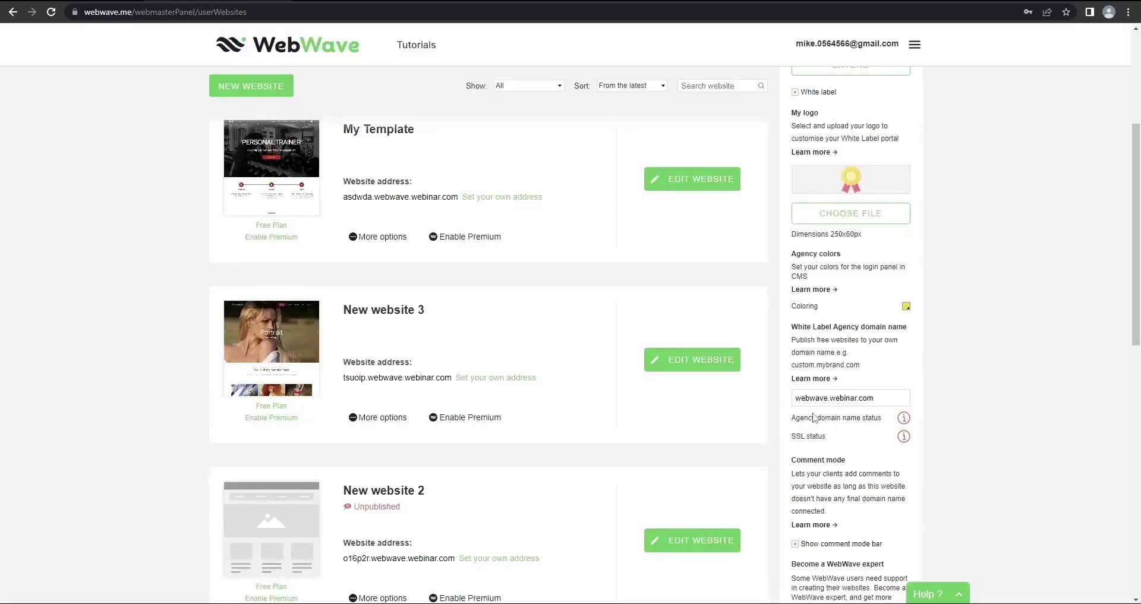
pyautogui.scroll(4, 635, 308)
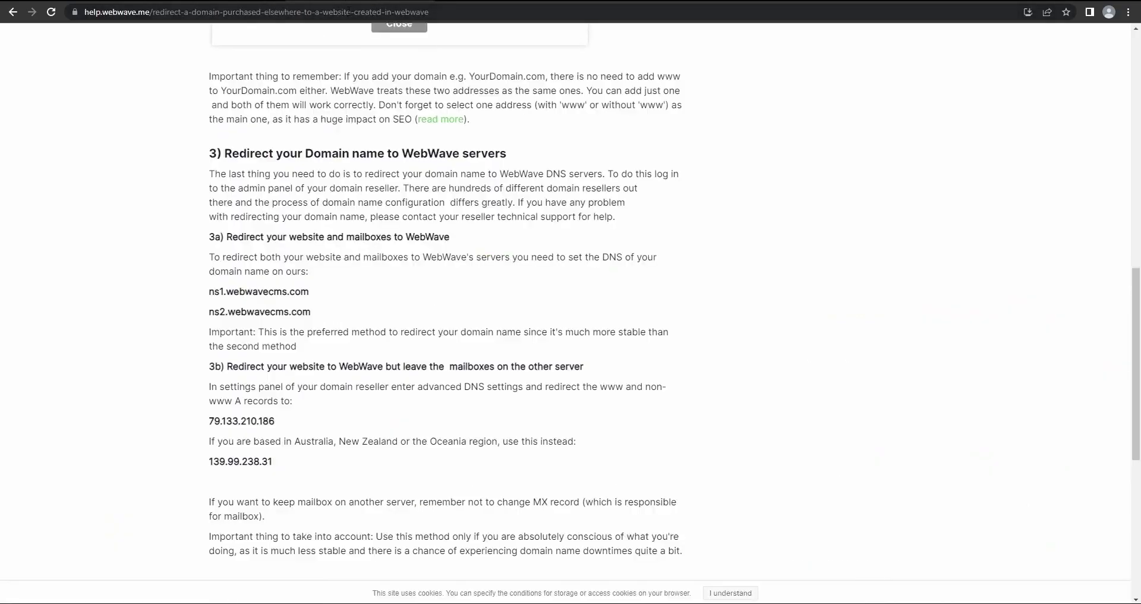
pyautogui.scroll(-1, 272, 267)
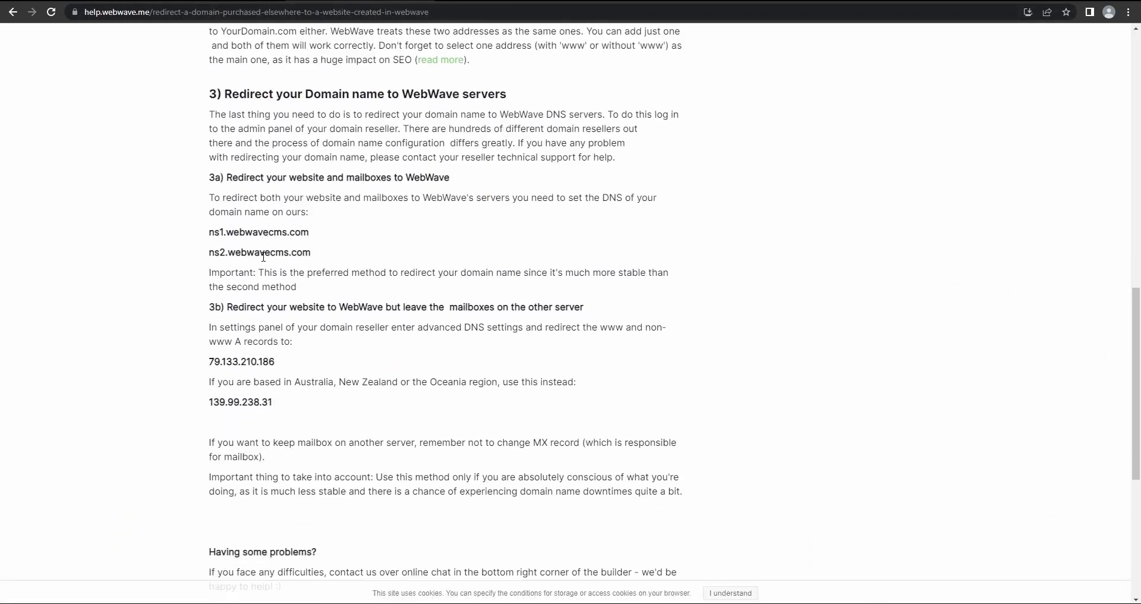
pyautogui.moveTo(323, 232); pyautogui.dragTo(209, 234)
pyautogui.click(314, 237)
pyautogui.moveTo(320, 252); pyautogui.dragTo(209, 31)
pyautogui.click(270, 251)
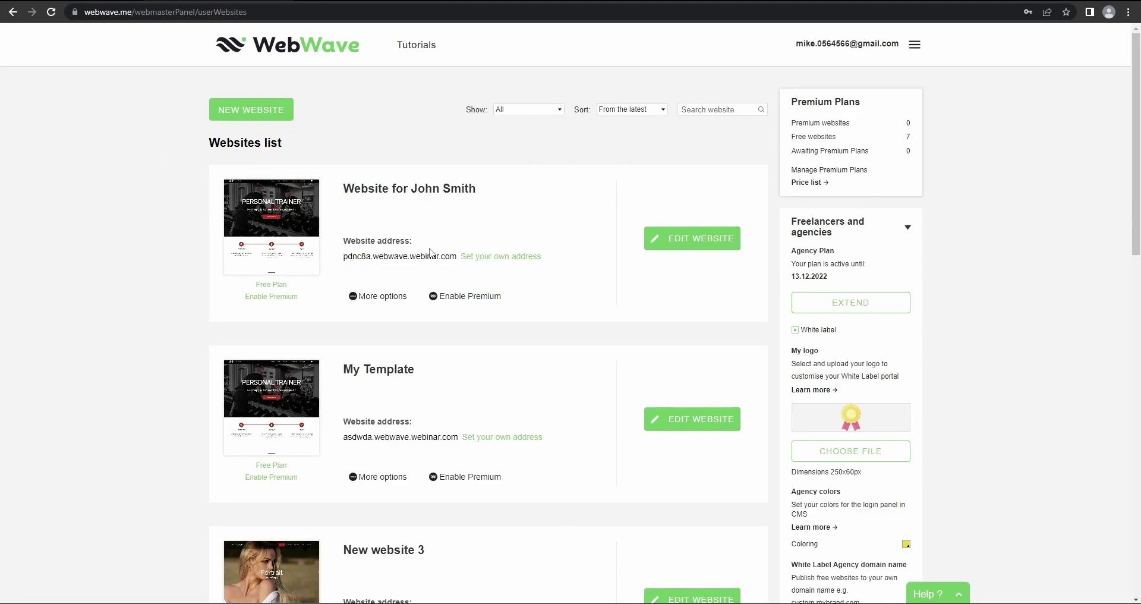
# Change the first website's subdomain from pdnc8a to the client's name and save the address
pyautogui.click(378, 297)
pyautogui.click(367, 282)
pyautogui.click(486, 262)
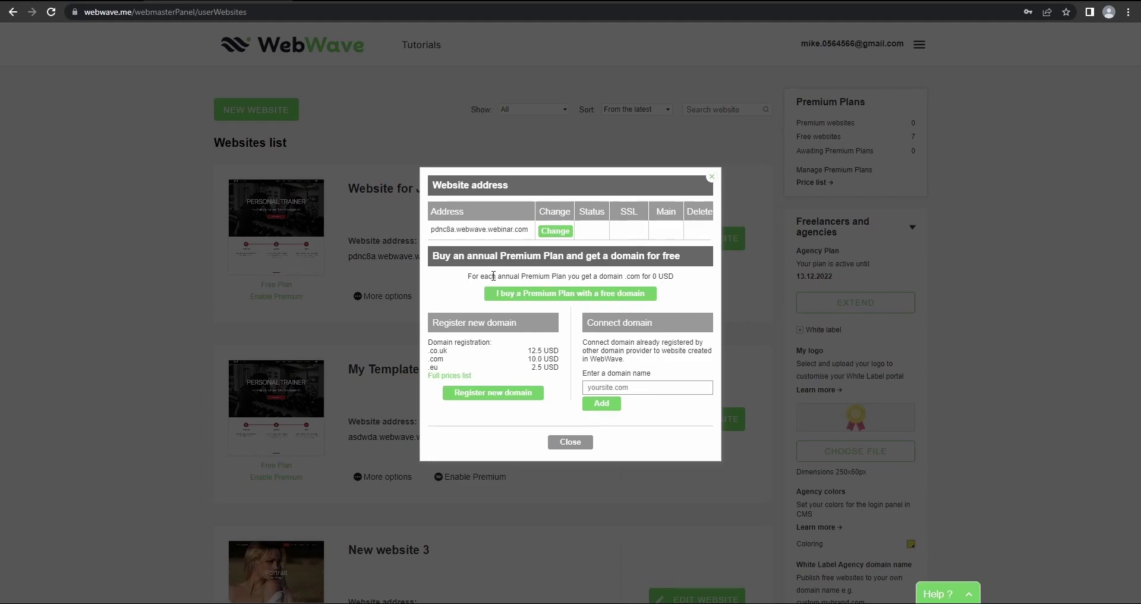
pyautogui.click(555, 231)
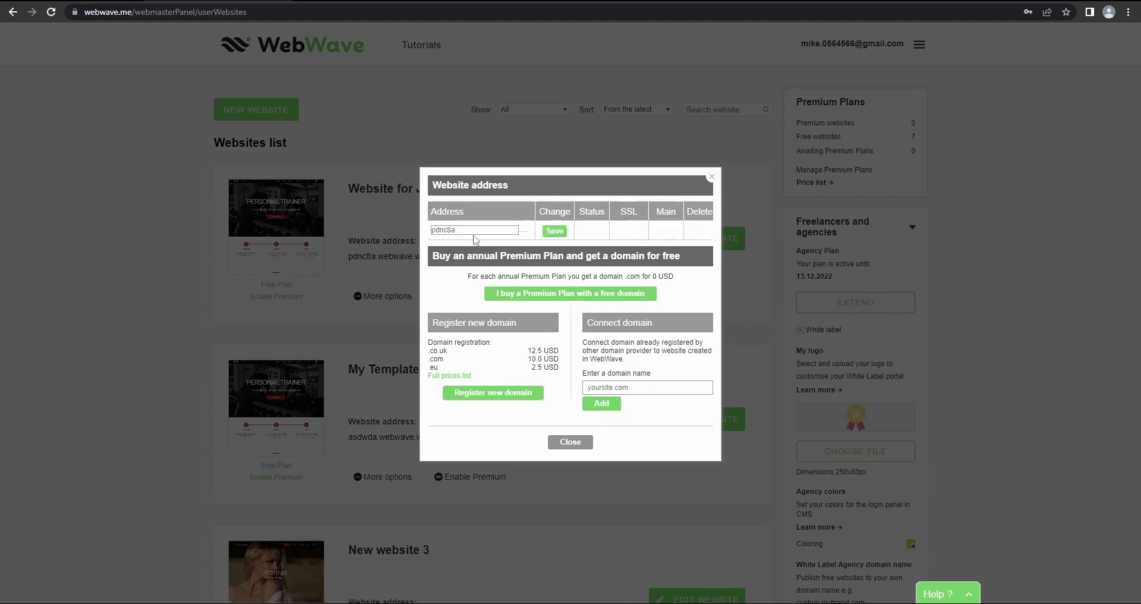
pyautogui.moveTo(473, 231); pyautogui.dragTo(432, 234)
pyautogui.press('BackSpace')
pyautogui.click(433, 232)
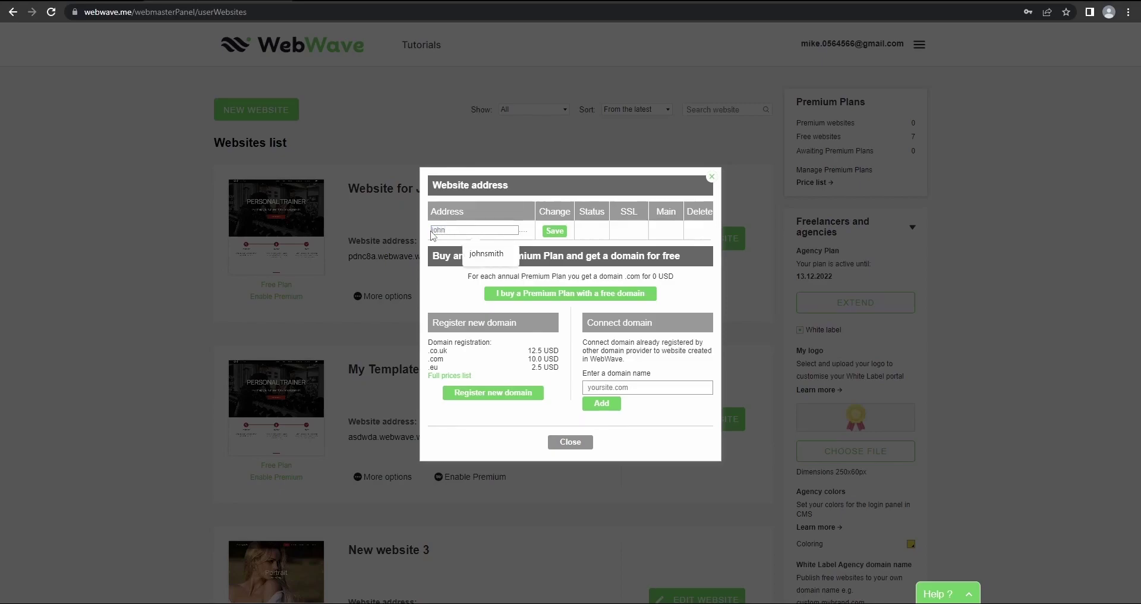
pyautogui.write('john')
pyautogui.click(513, 263)
pyautogui.click(505, 259)
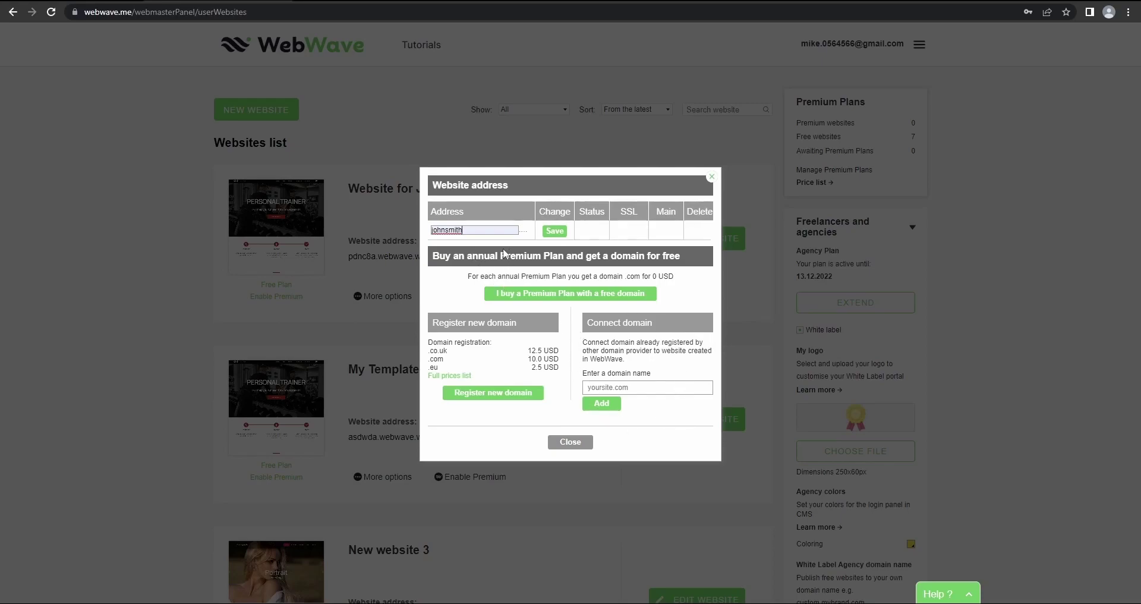
pyautogui.click(554, 231)
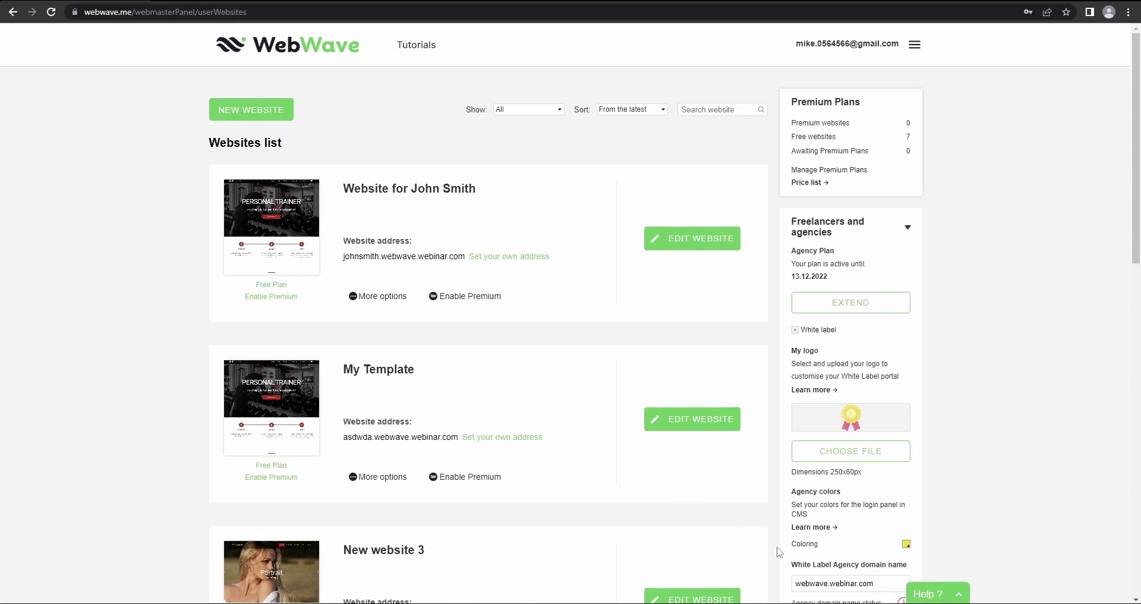
# Replace the agency domain webwave.webinar.com with the suggested film-invest.pl
pyautogui.moveTo(890, 581); pyautogui.dragTo(791, 591)
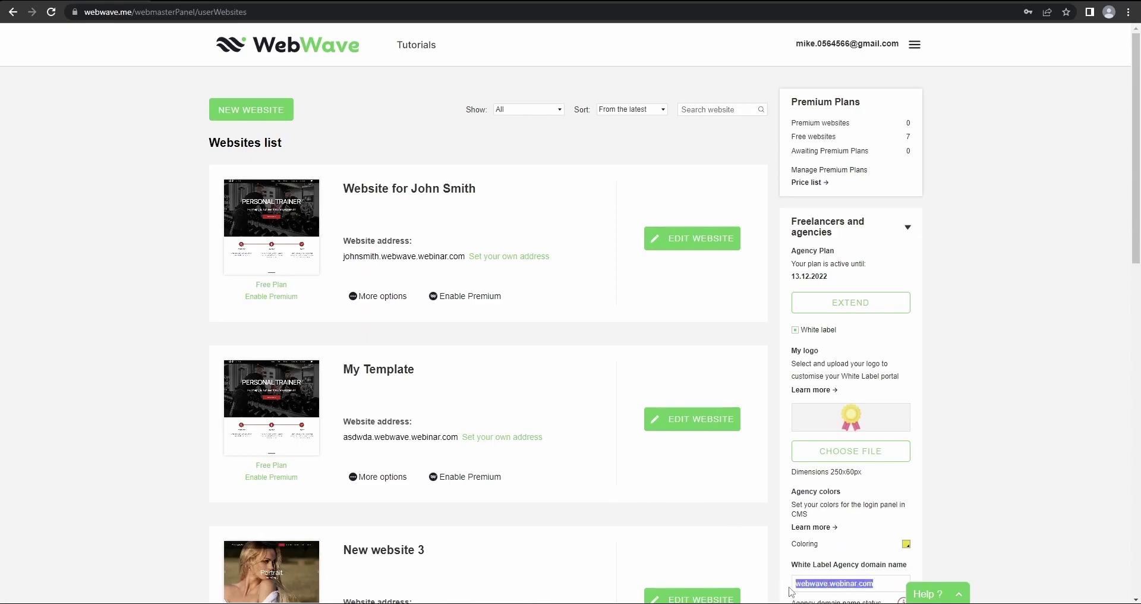
pyautogui.write('film')
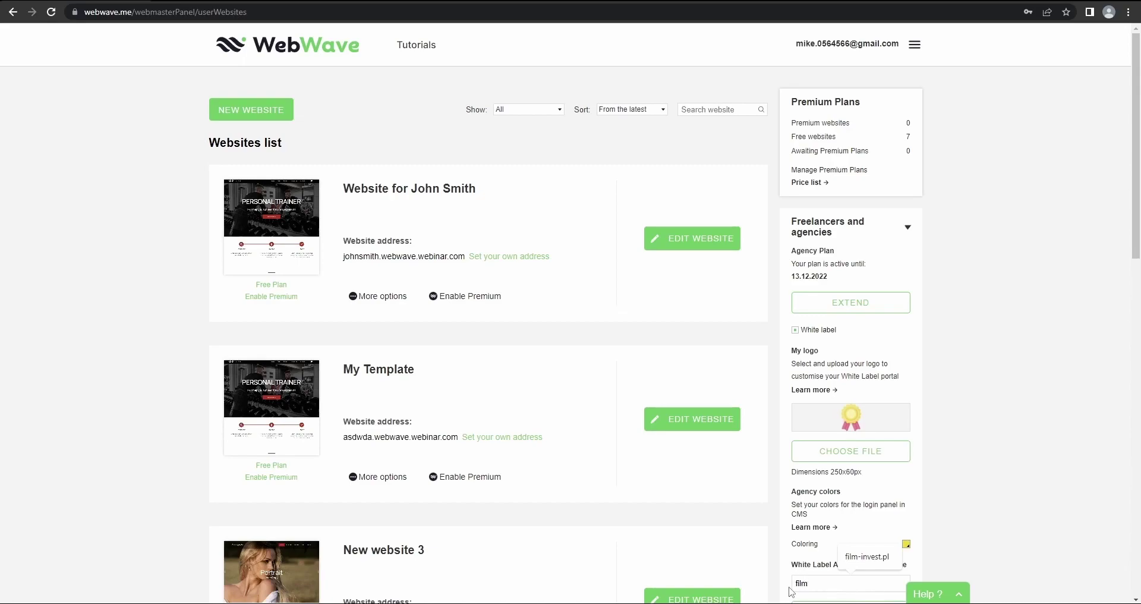
pyautogui.click(872, 566)
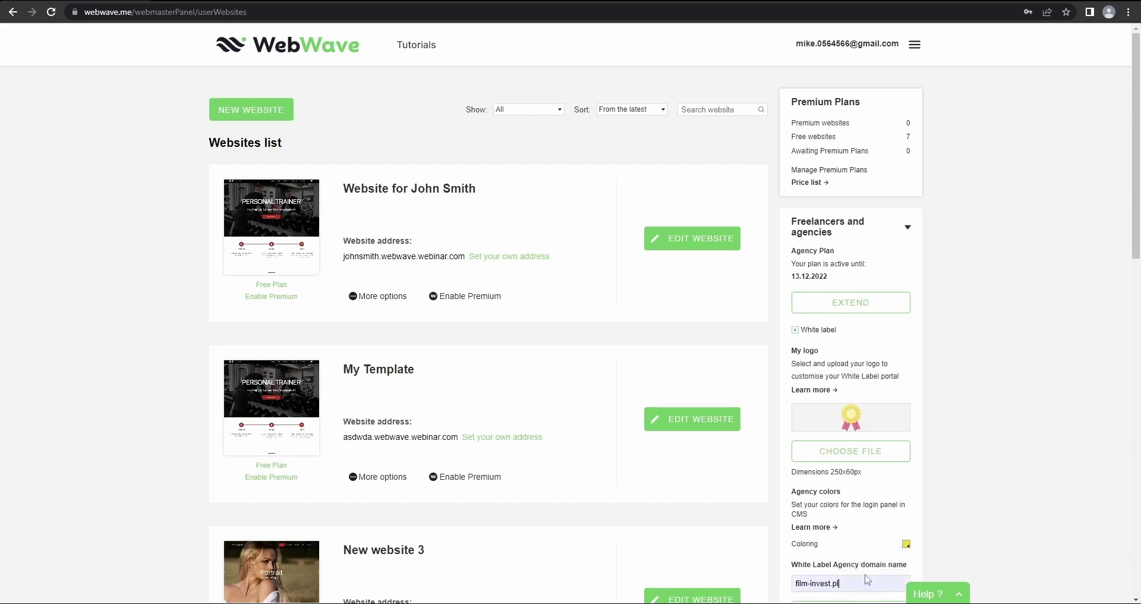
pyautogui.scroll(-1, 864, 583)
# Apply film-invest.pl as the agency domain, check the live client site, then close its tab
pyautogui.click(867, 554)
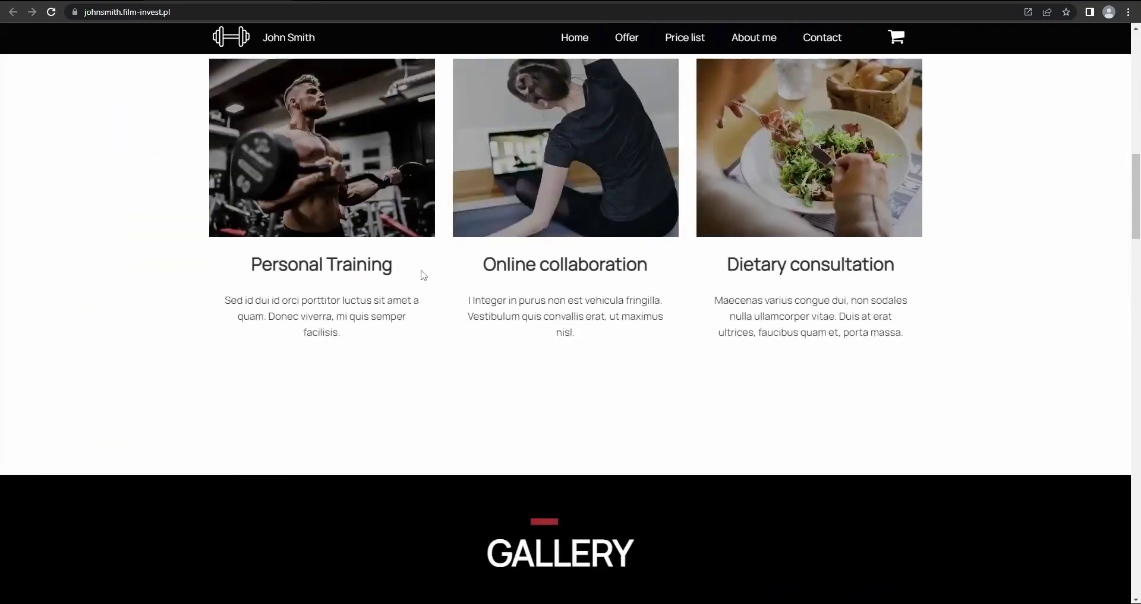
pyautogui.scroll(20, 408, 241)
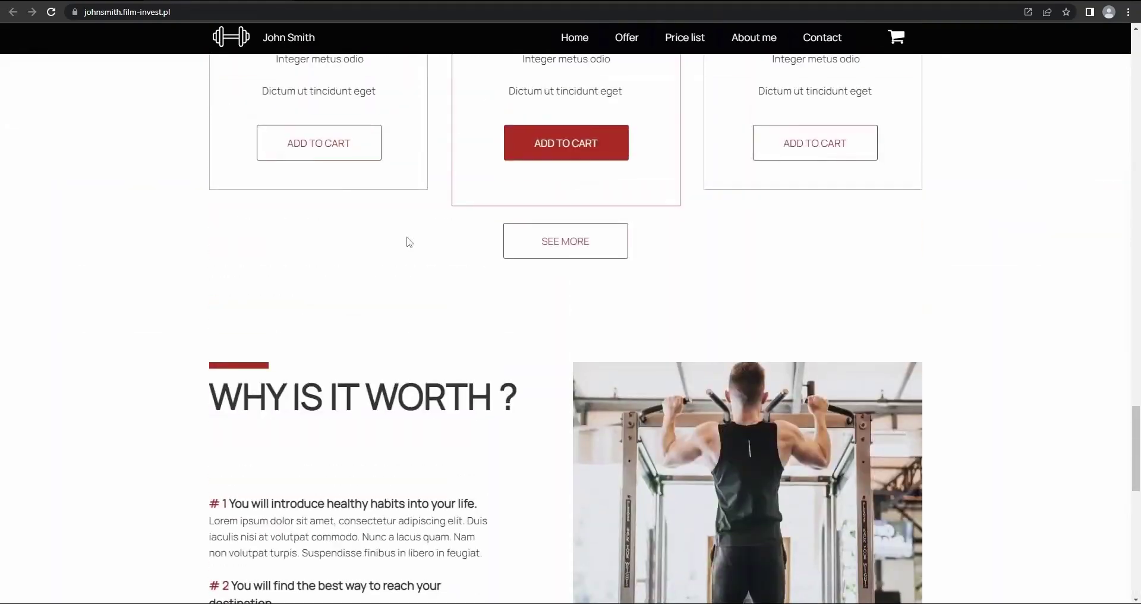
pyautogui.scroll(-20, 400, 257)
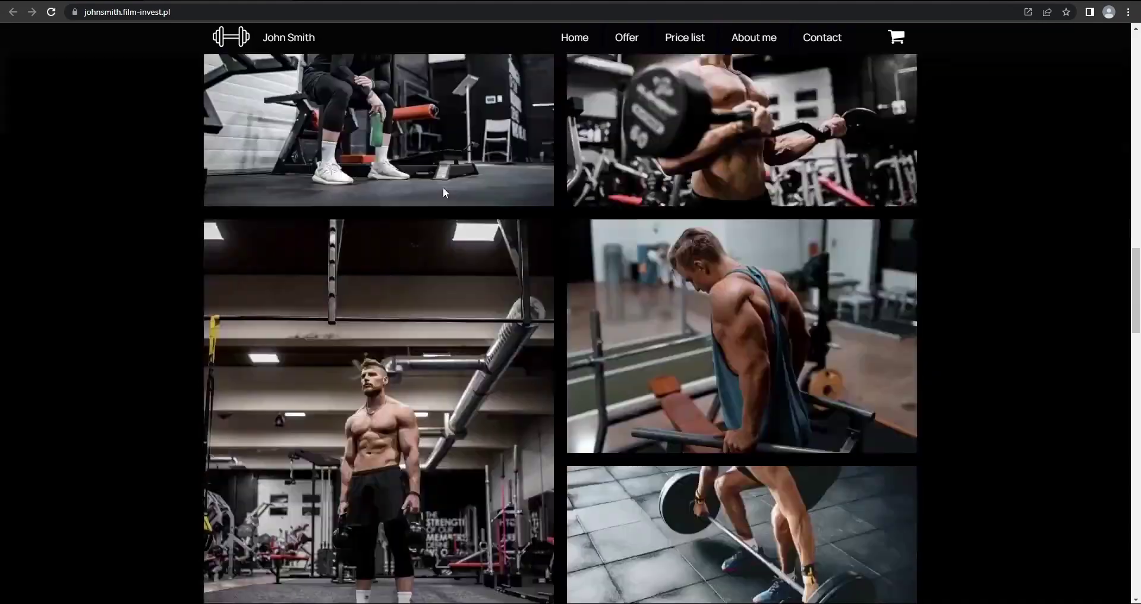
pyautogui.scroll(12, 404, 247)
pyautogui.scroll(10, 410, 253)
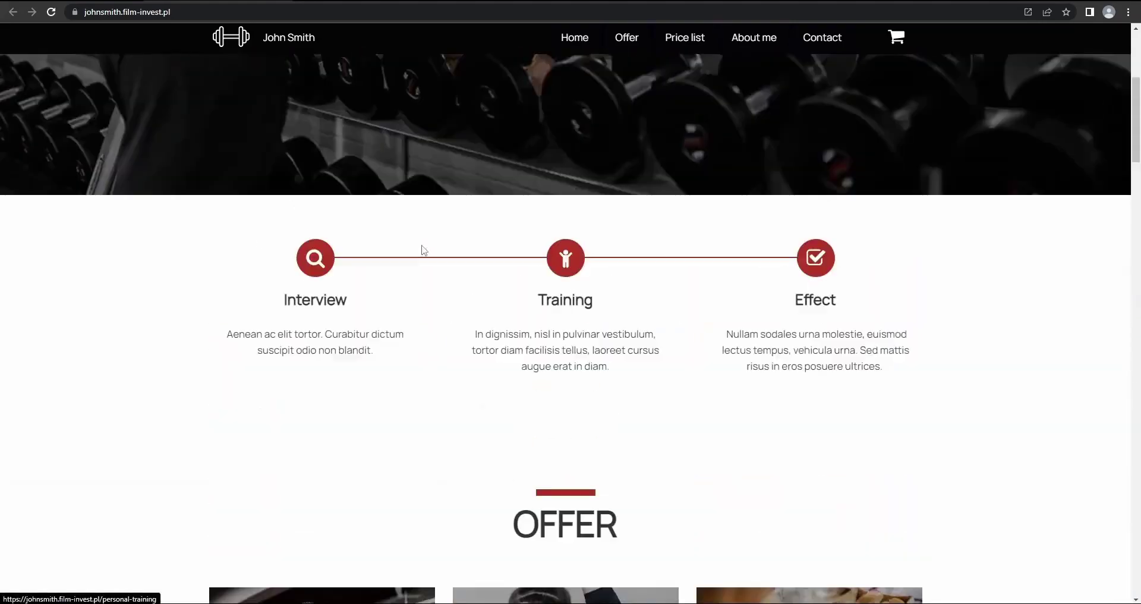
pyautogui.scroll(-15, 721, 401)
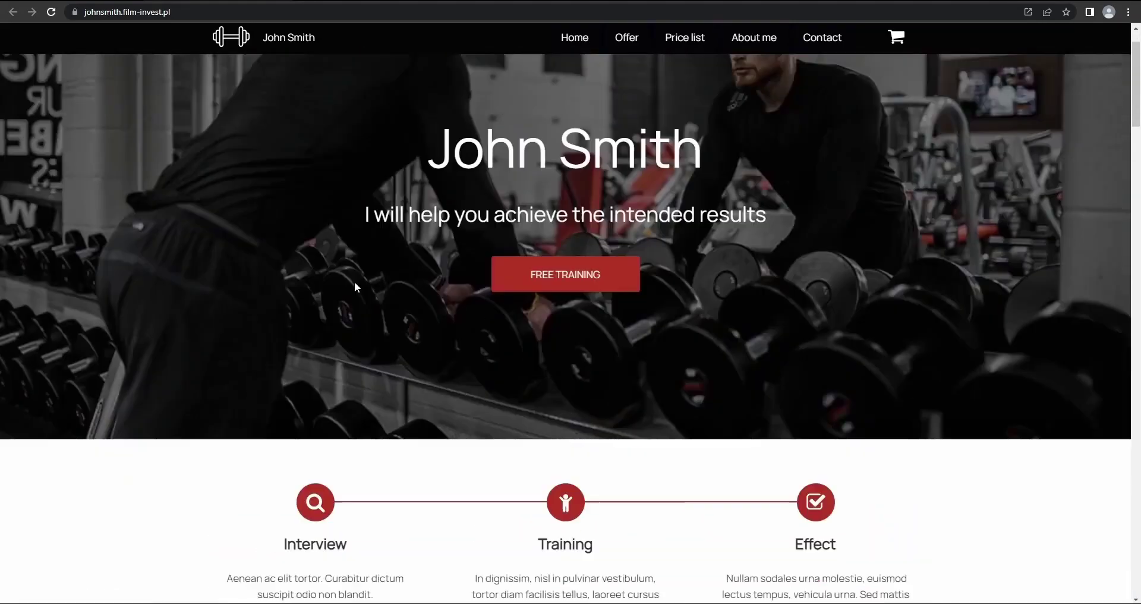
pyautogui.scroll(15, 571, 329)
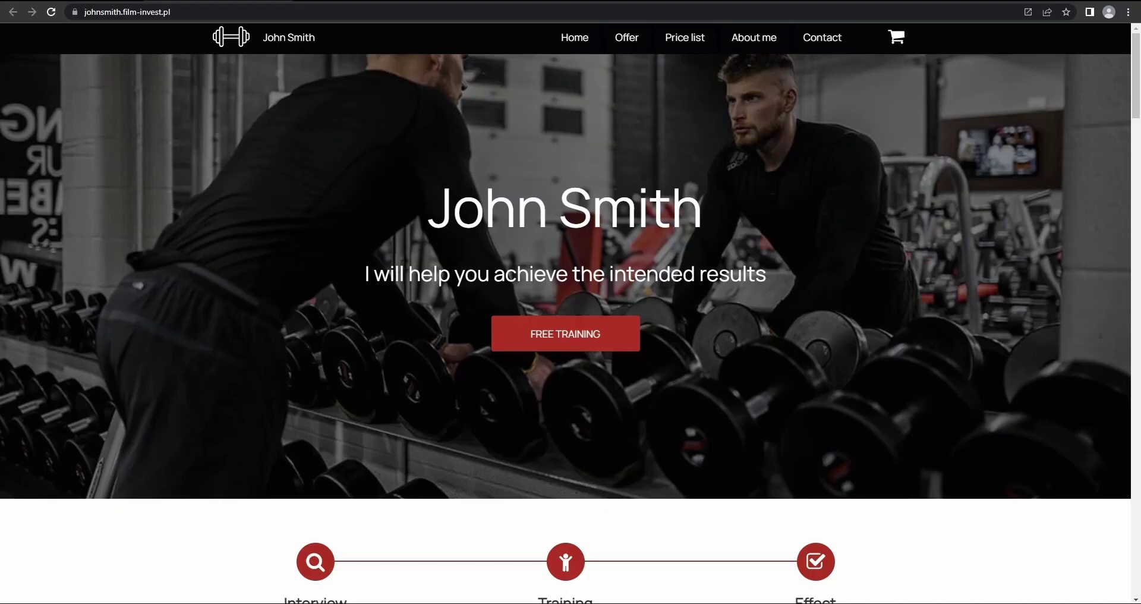
pyautogui.hotkey('ctrl', 'w')
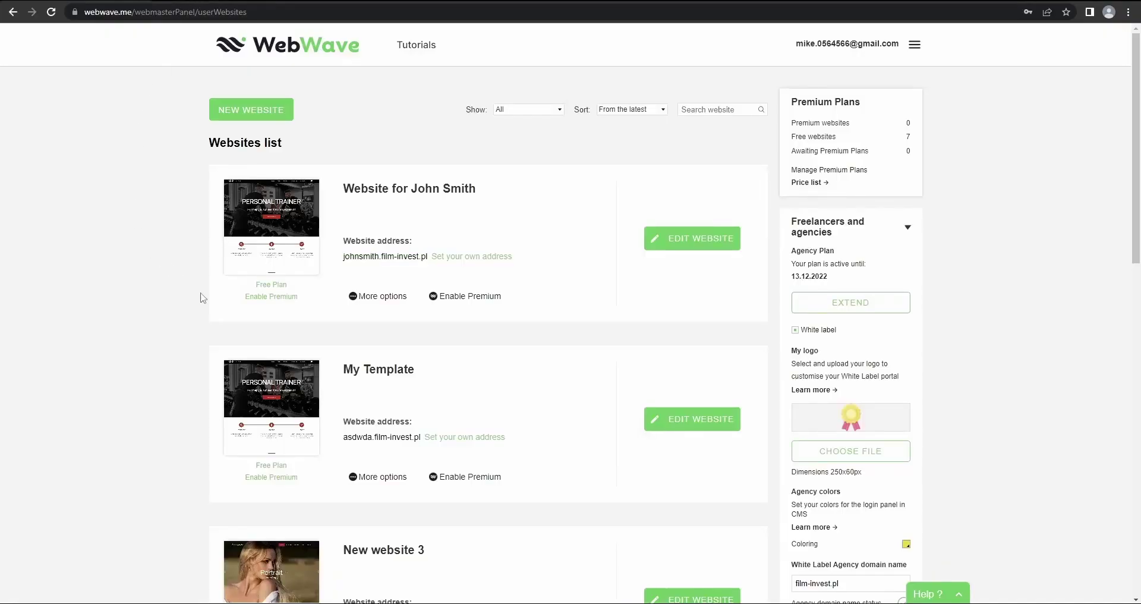
# Enable comment mode for the client's website and load its comment link in a new tab
pyautogui.click(372, 300)
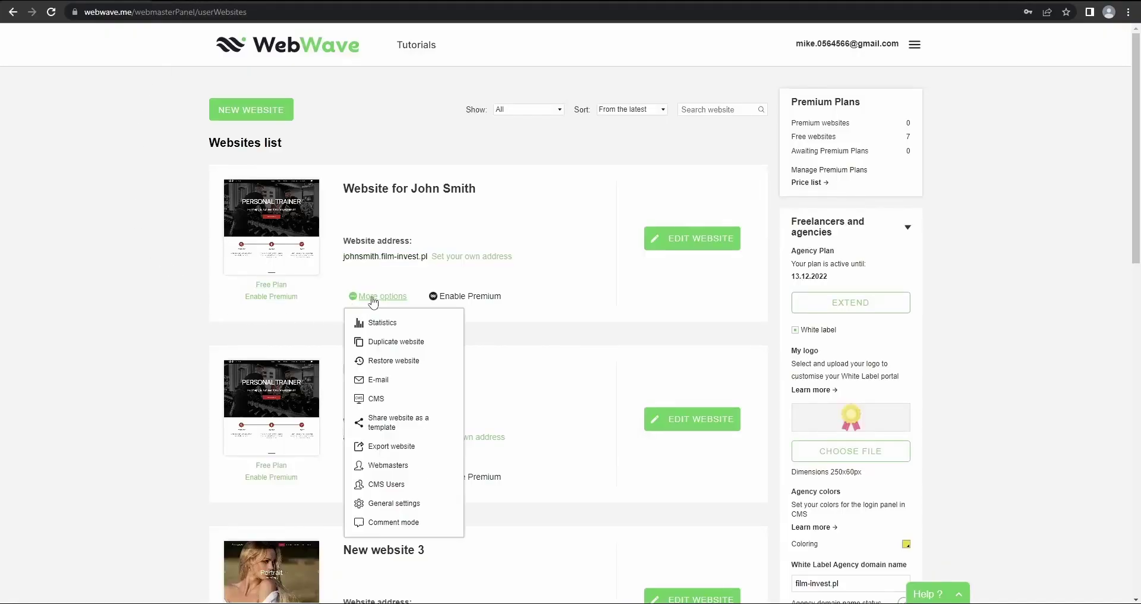
pyautogui.click(390, 525)
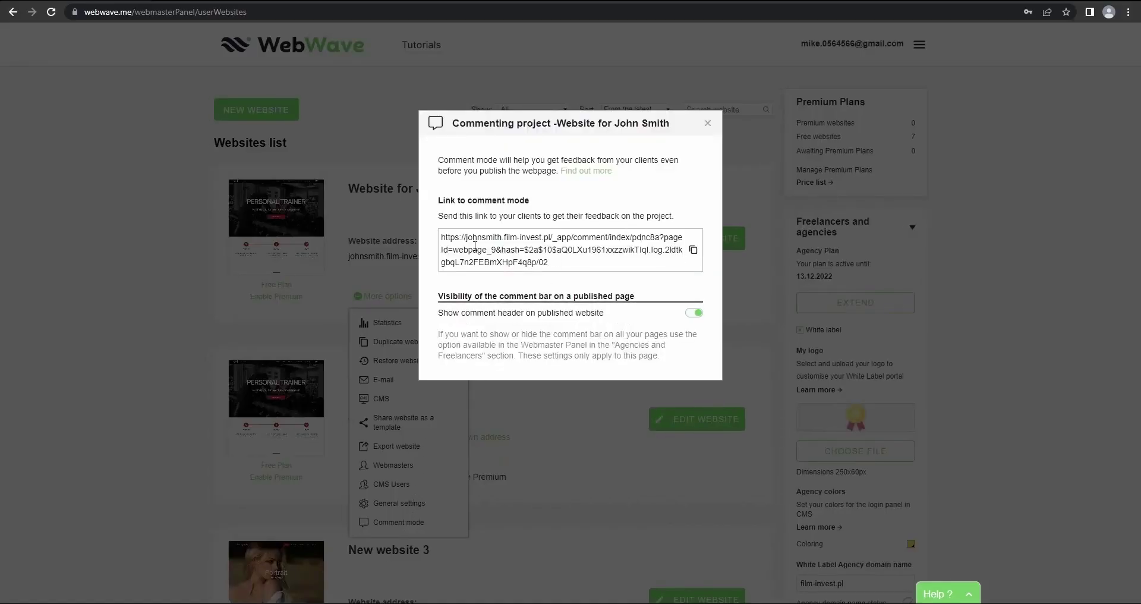
pyautogui.click(693, 250)
pyautogui.click(708, 123)
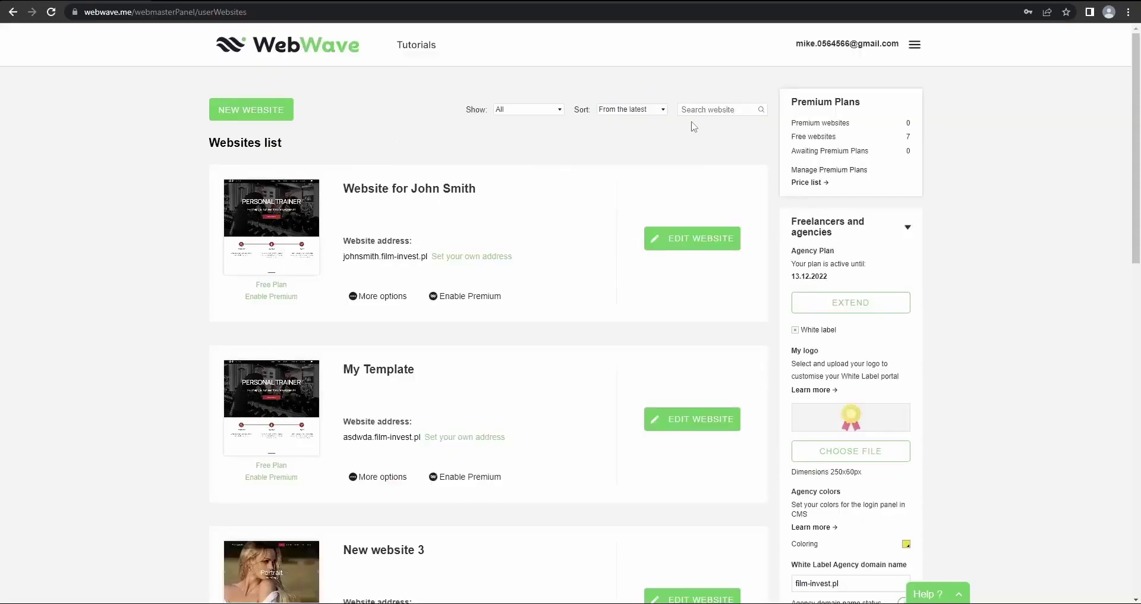
pyautogui.hotkey('ctrl', 't')
pyautogui.hotkey('ctrl', 'v')
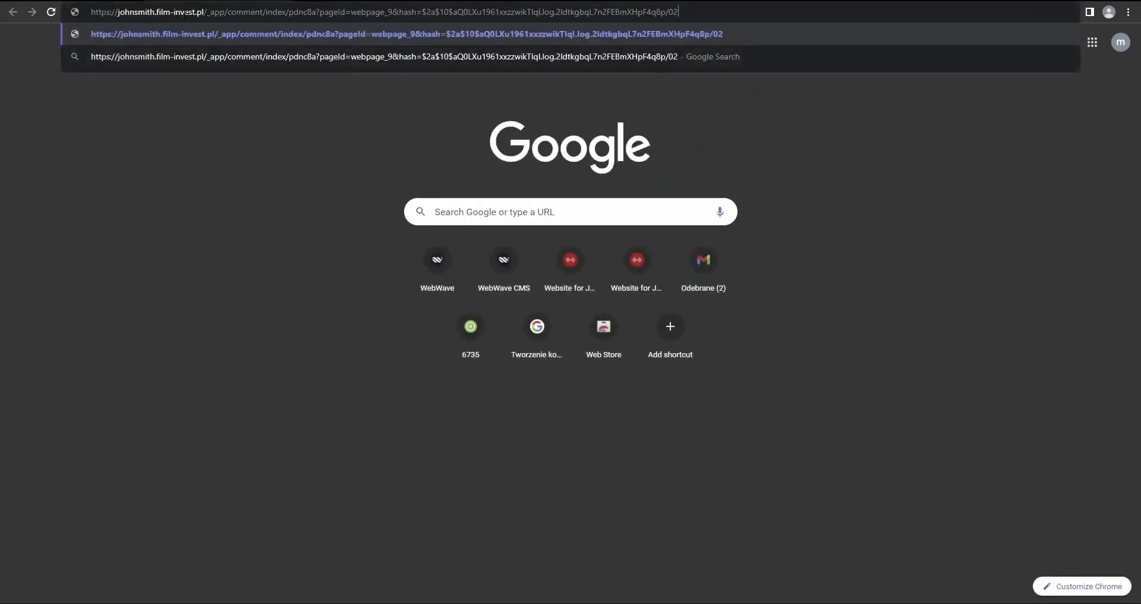
pyautogui.press('Return')
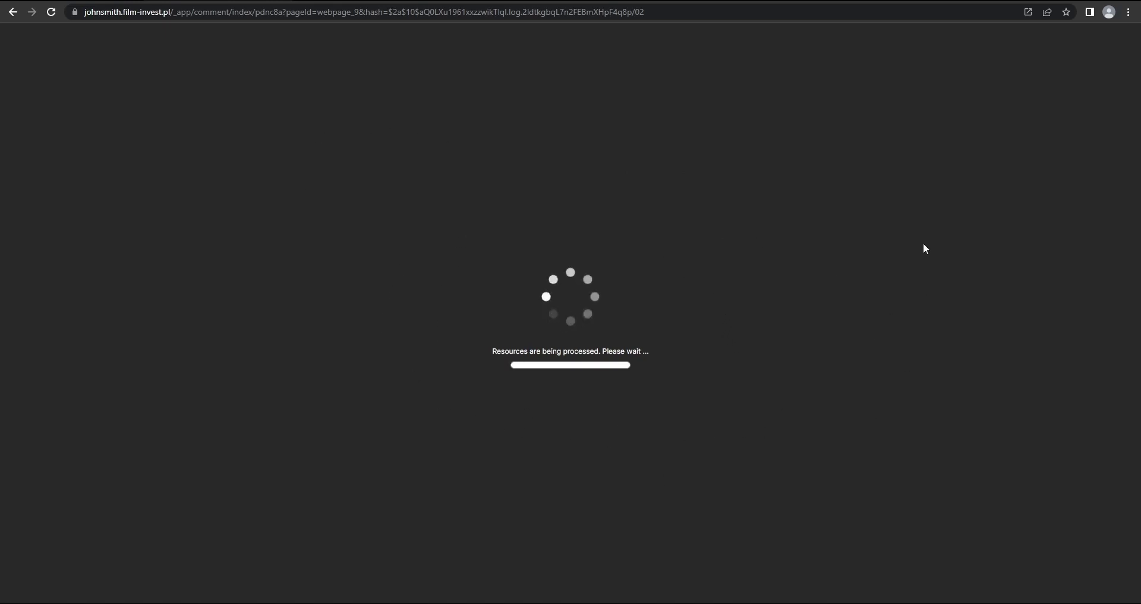
# Post a signed comment 'Please change button colour' on the FREE TRAINING button
pyautogui.scroll(-5, 557, 299)
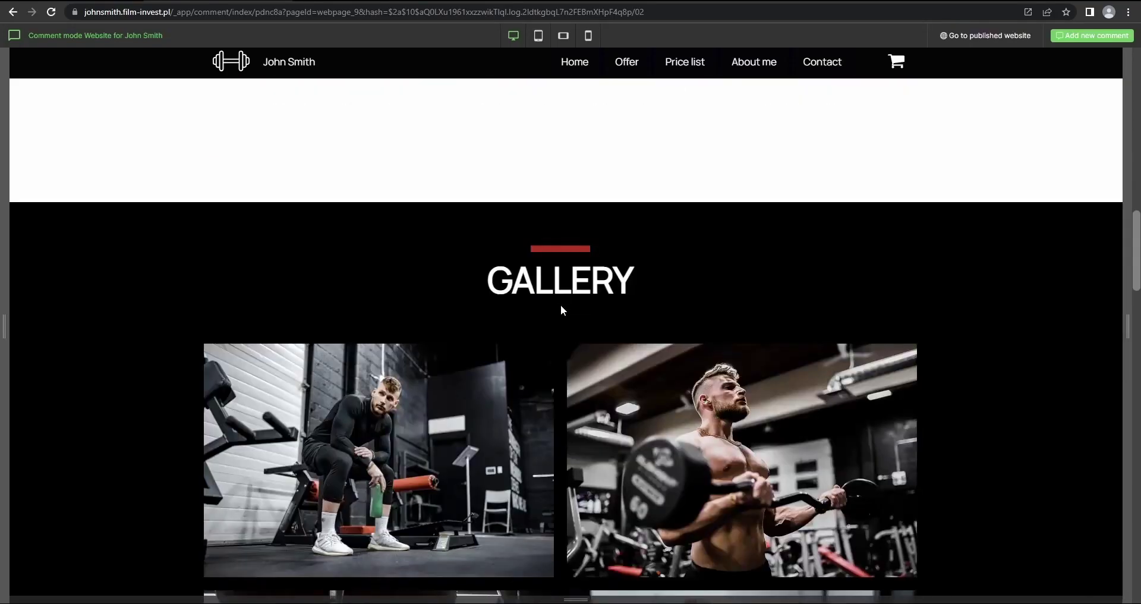
pyautogui.scroll(10, 565, 307)
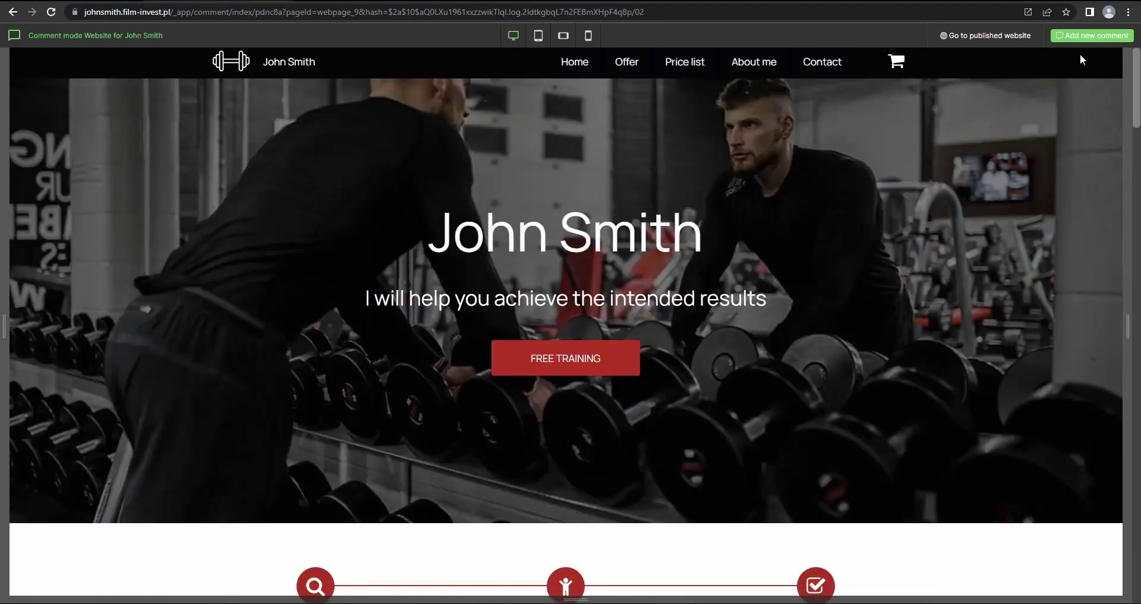
pyautogui.click(1092, 36)
pyautogui.click(622, 360)
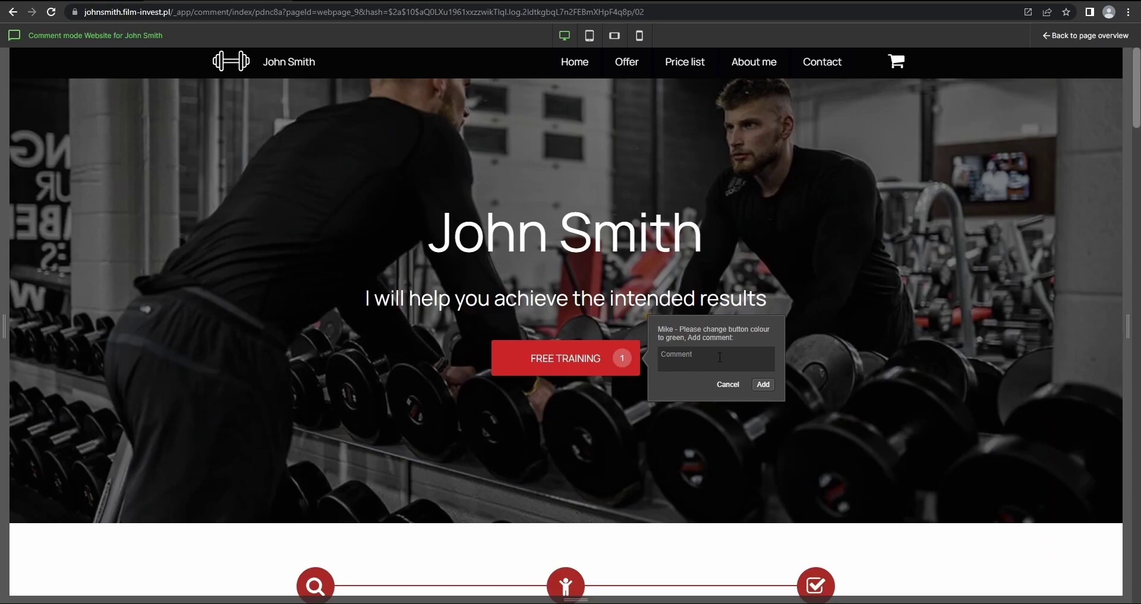
pyautogui.write('Mi')
pyautogui.write('ke - Please change button colour to yellow.')
pyautogui.click(763, 385)
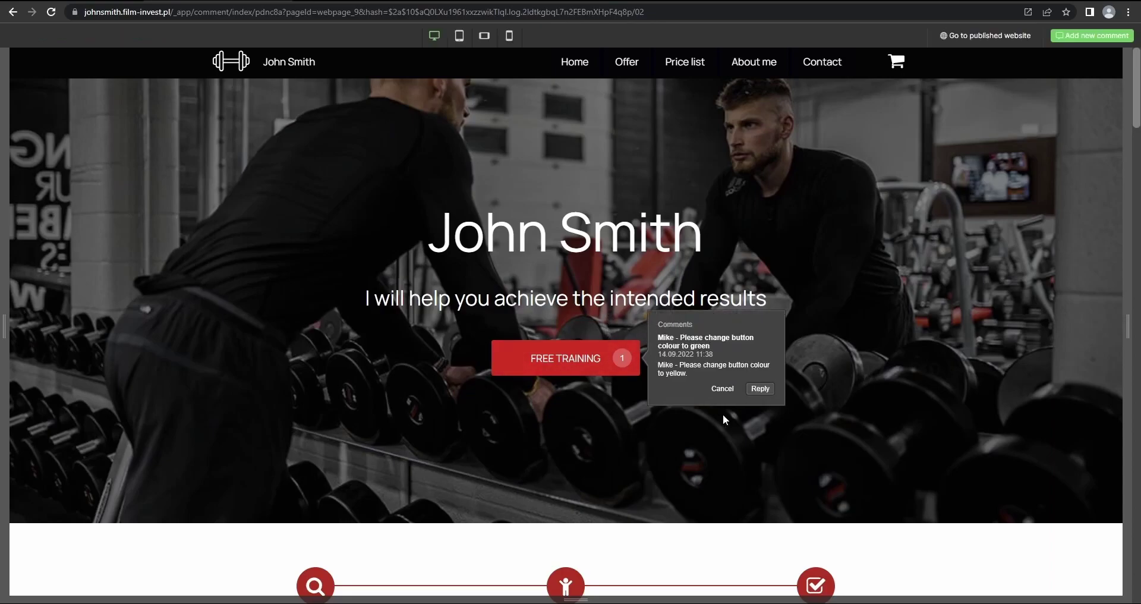
pyautogui.click(723, 390)
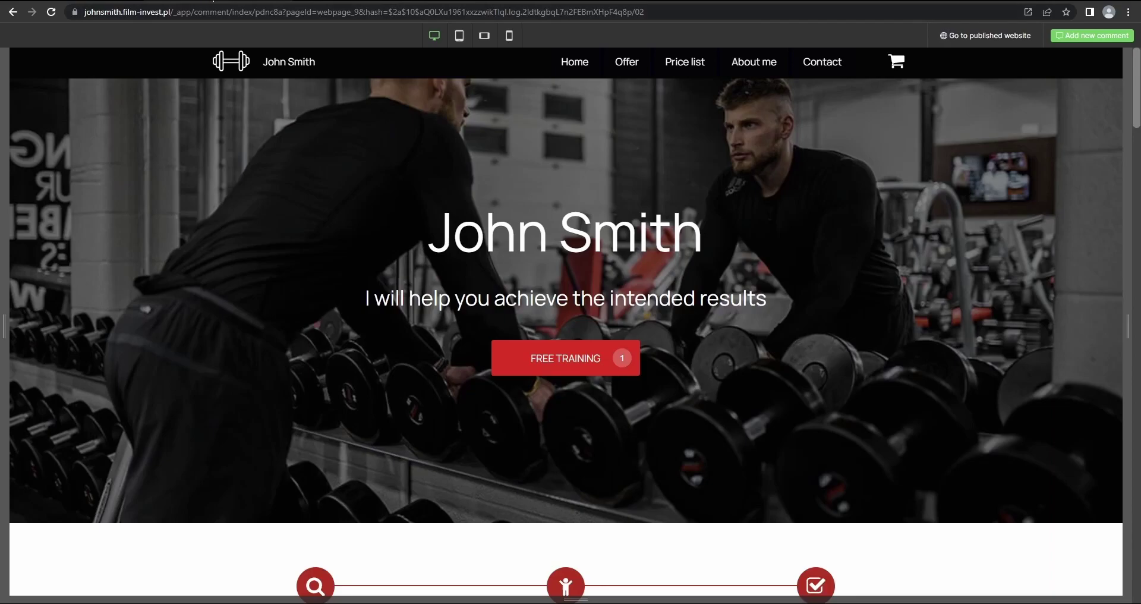
# Reload the page and read the FREE TRAINING button's comment thread, then close it
pyautogui.click(213, 1)
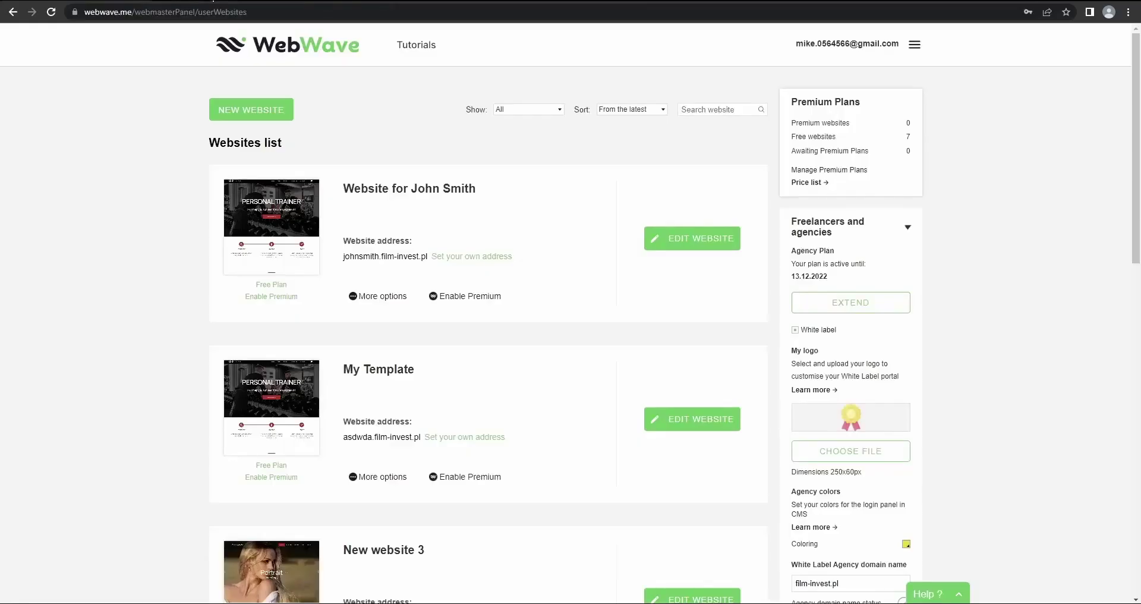
pyautogui.click(50, 12)
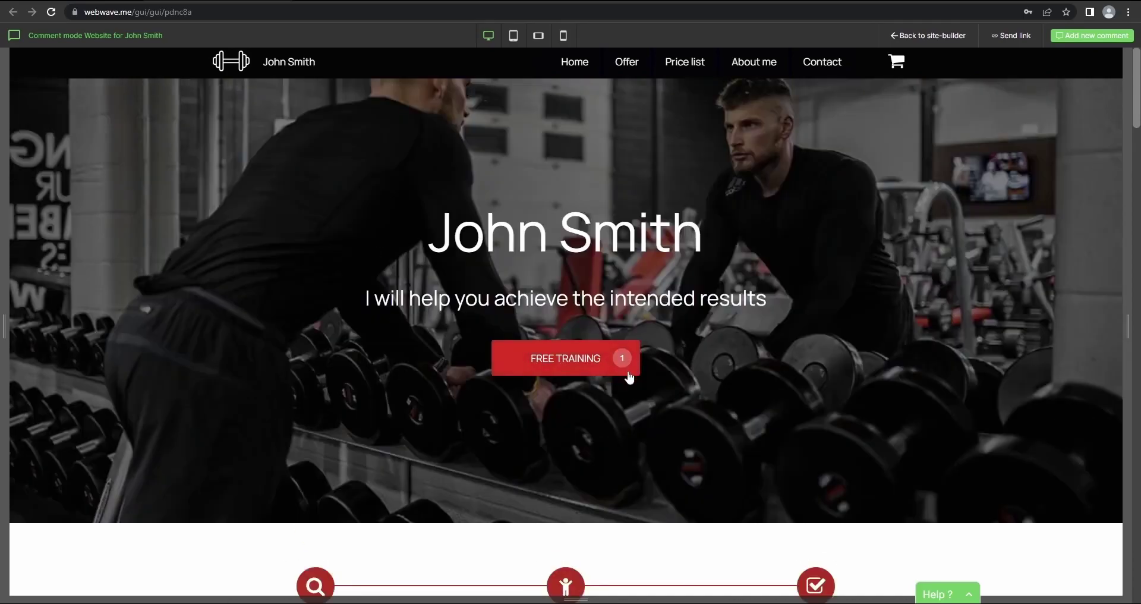
pyautogui.click(624, 360)
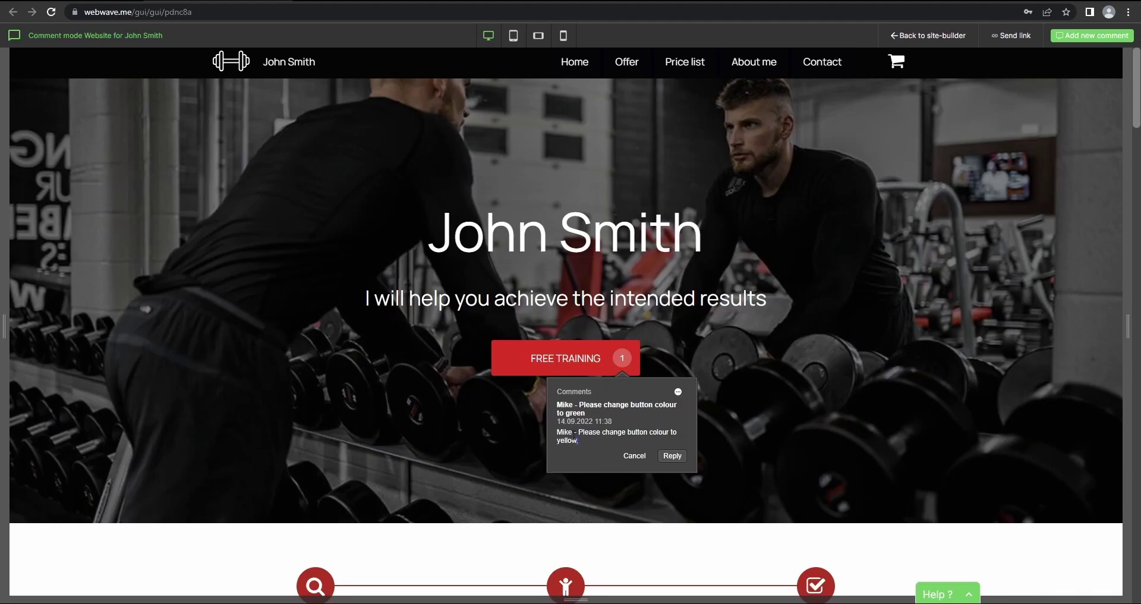
pyautogui.moveTo(589, 447); pyautogui.dragTo(558, 432)
pyautogui.click(586, 445)
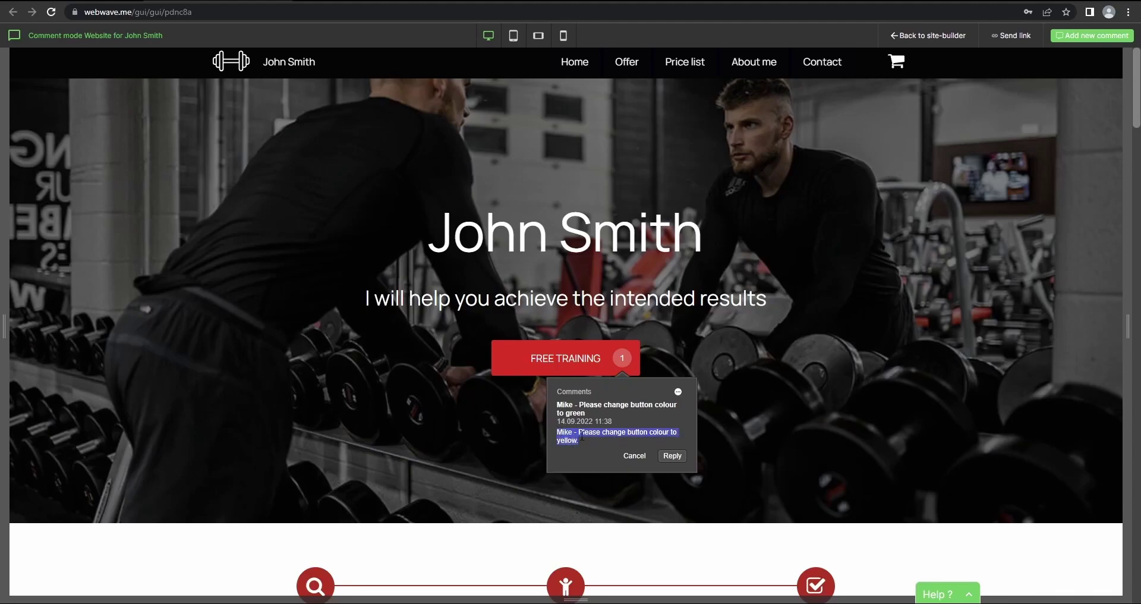
pyautogui.click(635, 456)
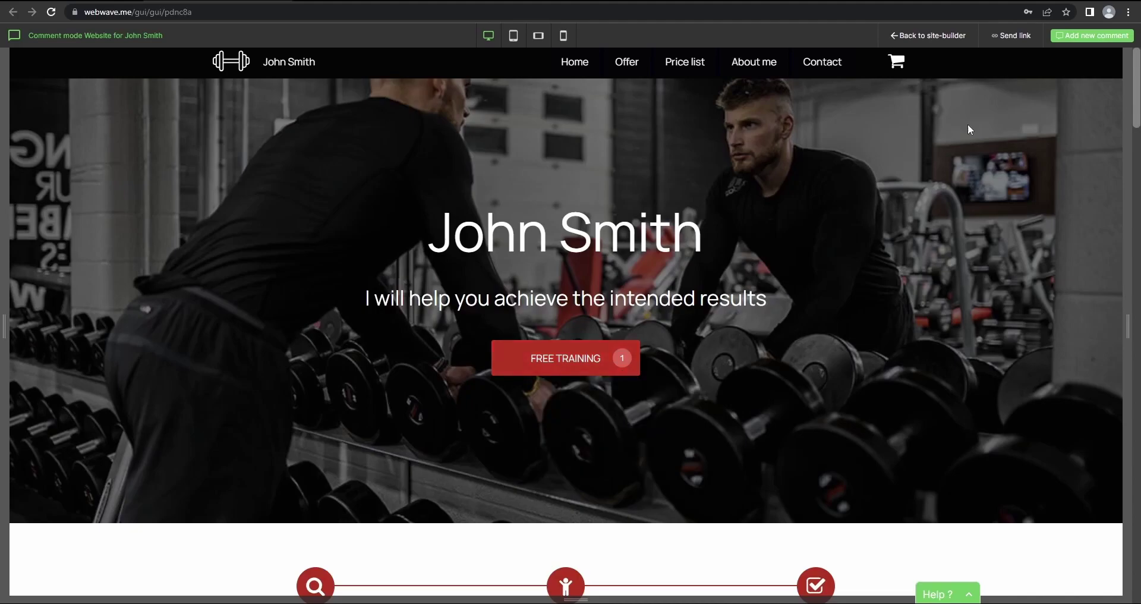
# Give the FREE TRAINING button a yellow-green cfc211 background and save the website
pyautogui.click(930, 37)
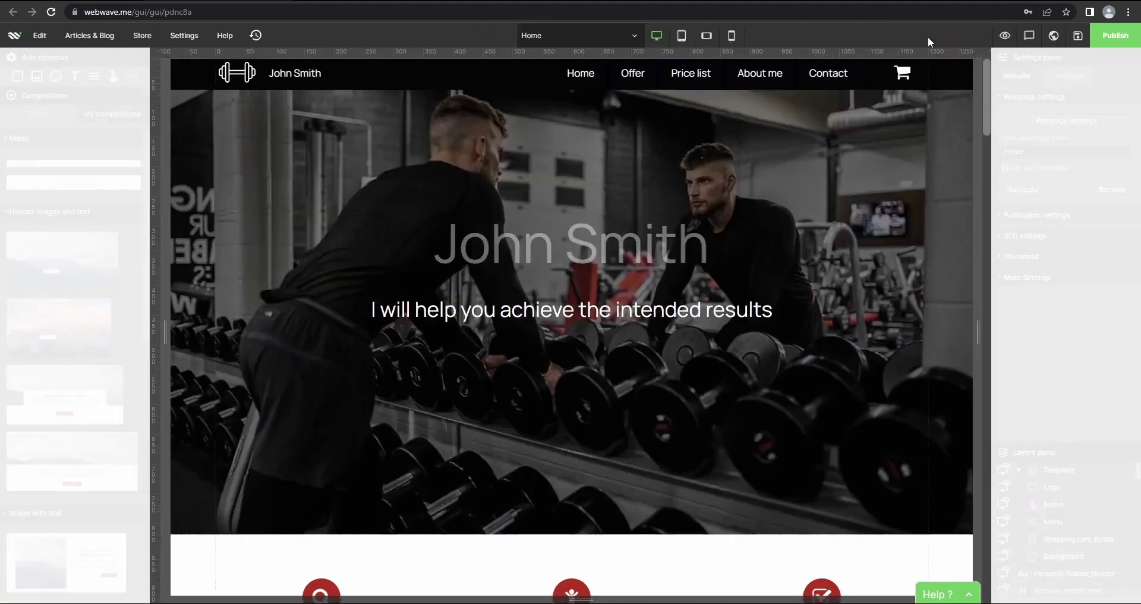
pyautogui.click(631, 373)
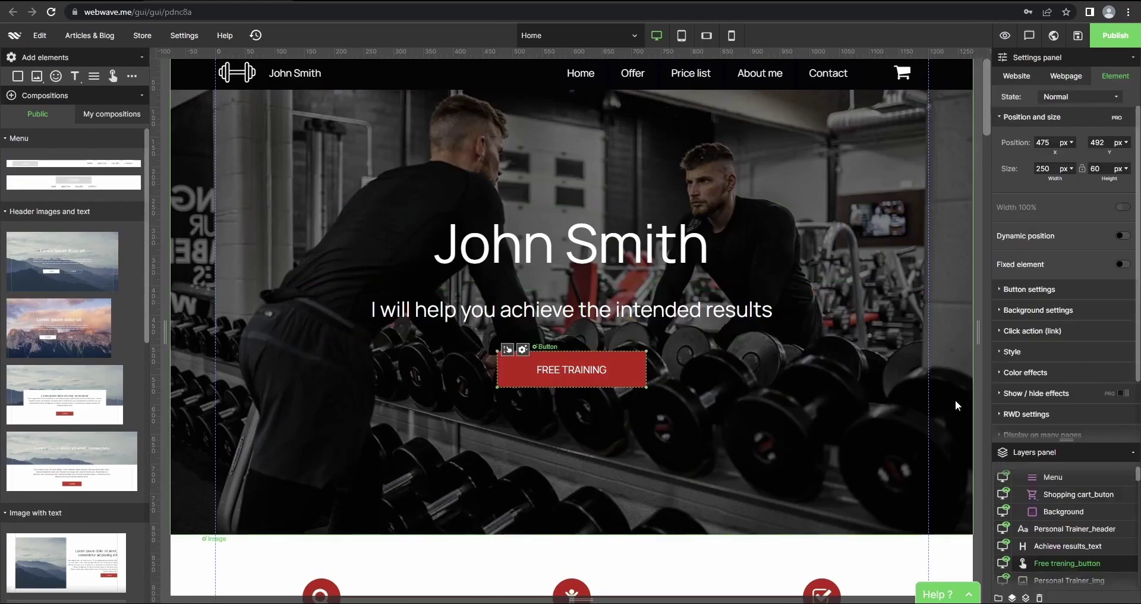
pyautogui.click(523, 355)
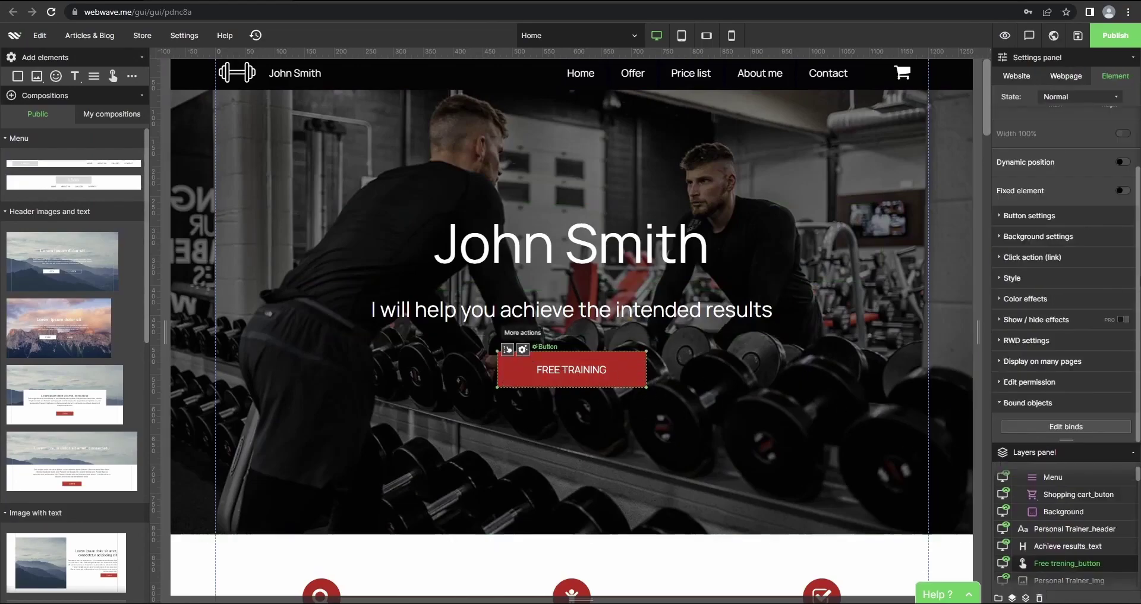
pyautogui.click(1059, 237)
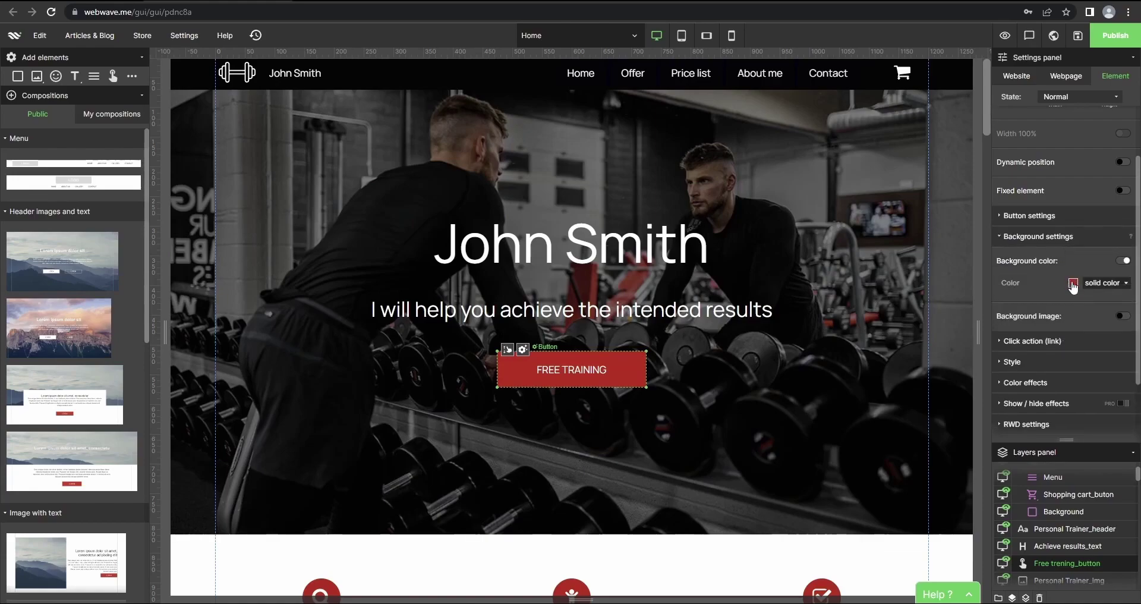
pyautogui.click(1073, 283)
pyautogui.moveTo(1027, 364); pyautogui.dragTo(1027, 384)
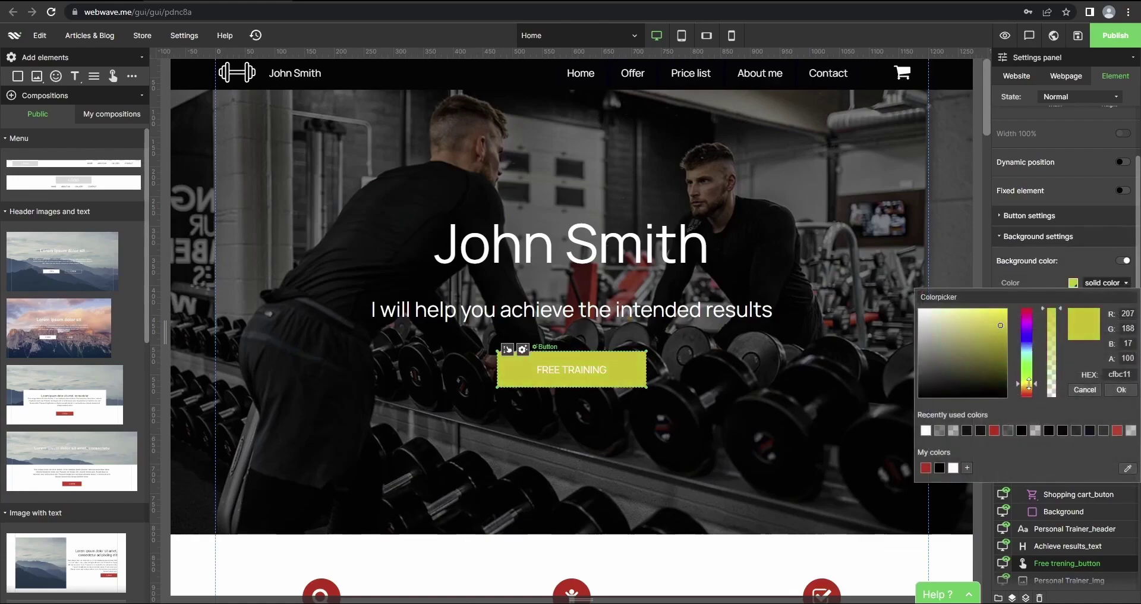
pyautogui.click(1122, 390)
pyautogui.click(672, 343)
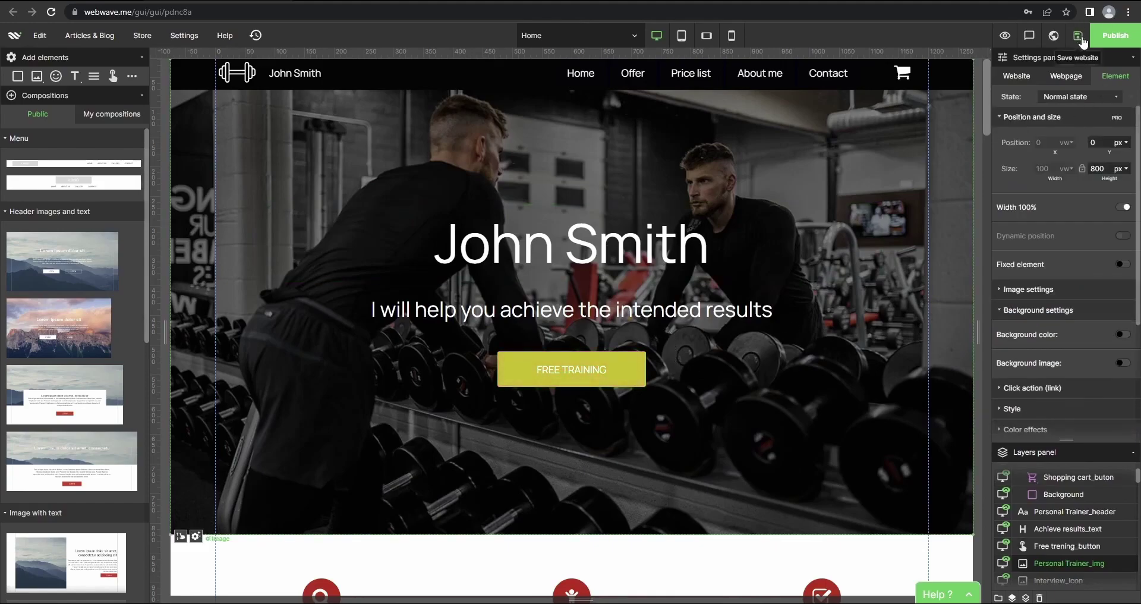
pyautogui.click(1113, 38)
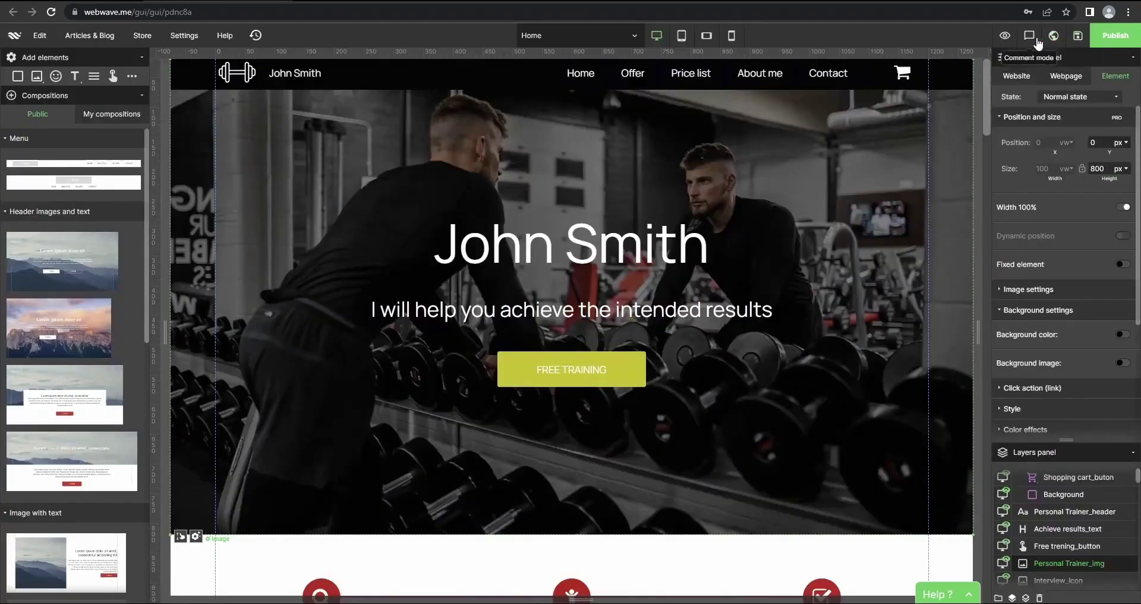
# In Comment mode, mark comment 1 on the FREE TRAINING button as Resolved and return toward the builder
pyautogui.click(1031, 38)
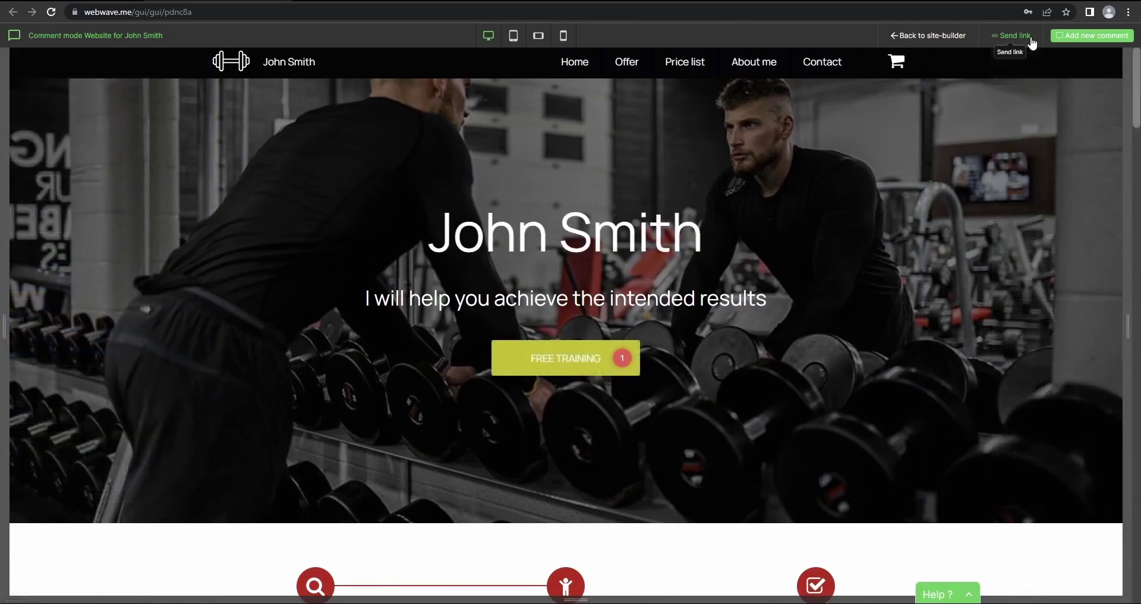
pyautogui.click(626, 360)
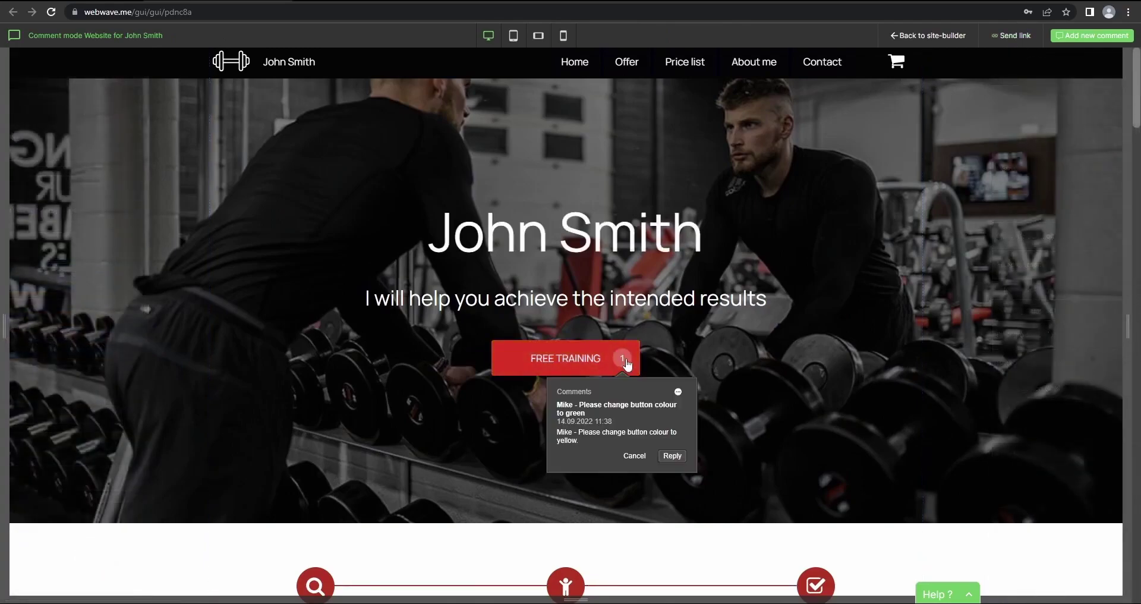
pyautogui.click(678, 393)
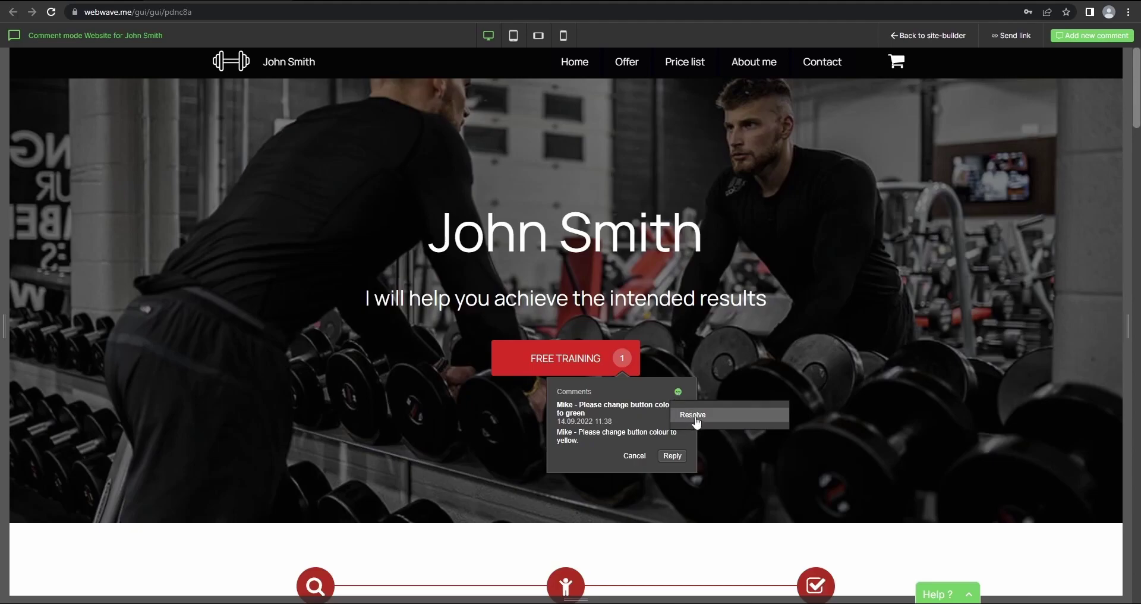
pyautogui.click(697, 416)
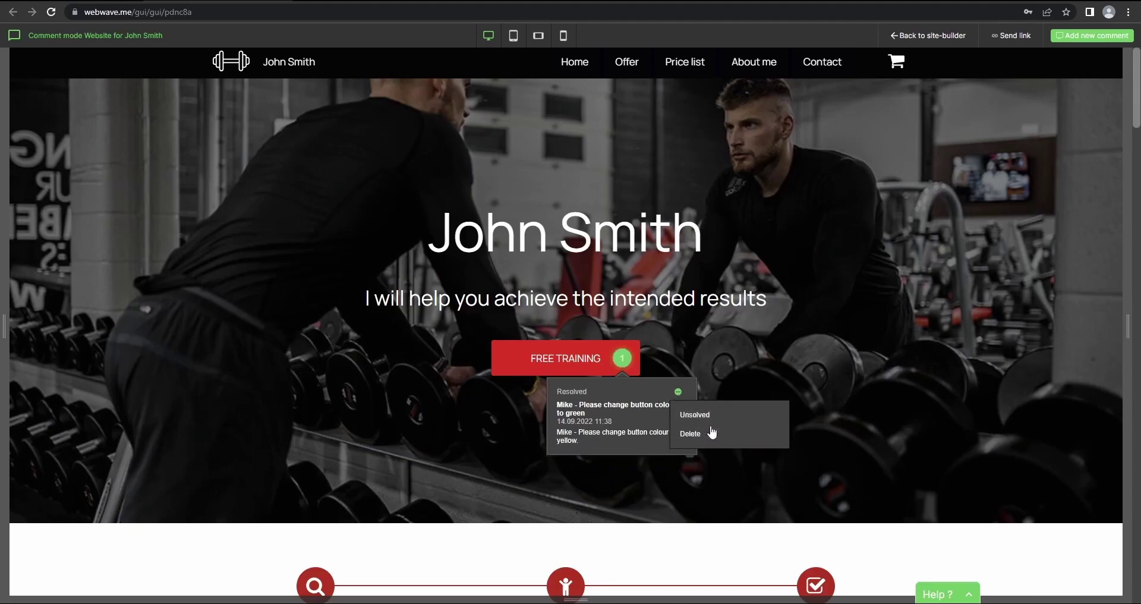
pyautogui.click(713, 356)
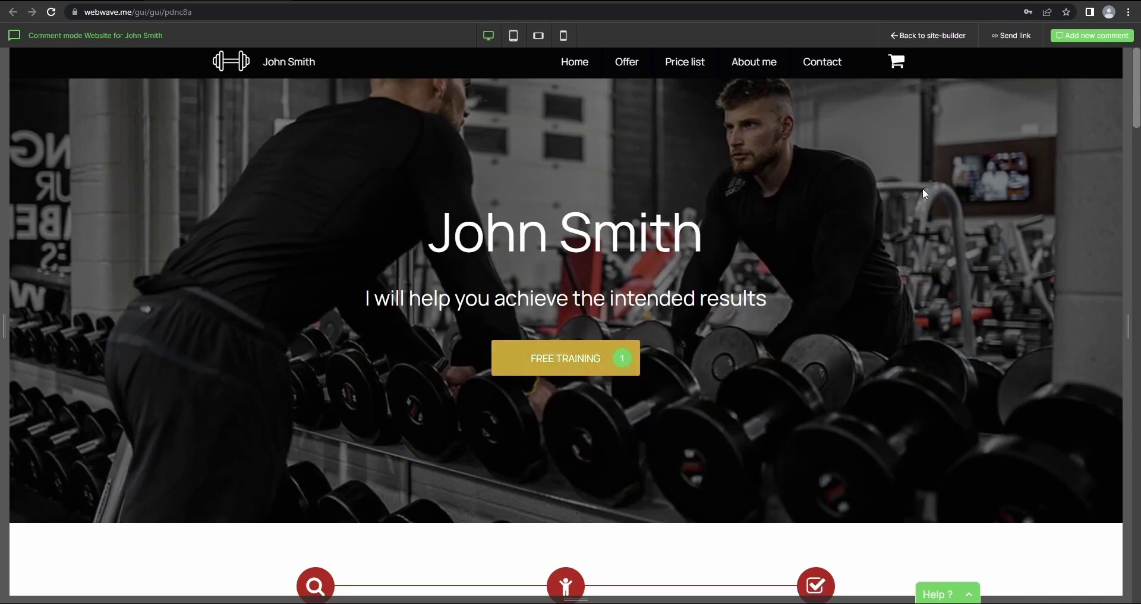
pyautogui.click(935, 37)
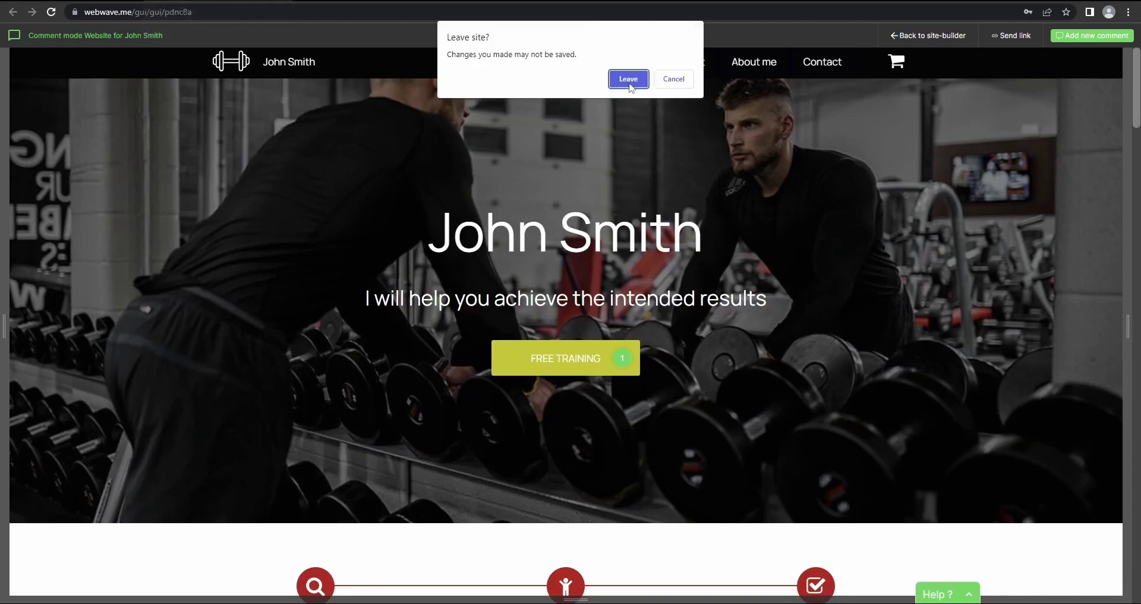
# Leave the builder and open CMS Users from the client website's More options
pyautogui.click(629, 80)
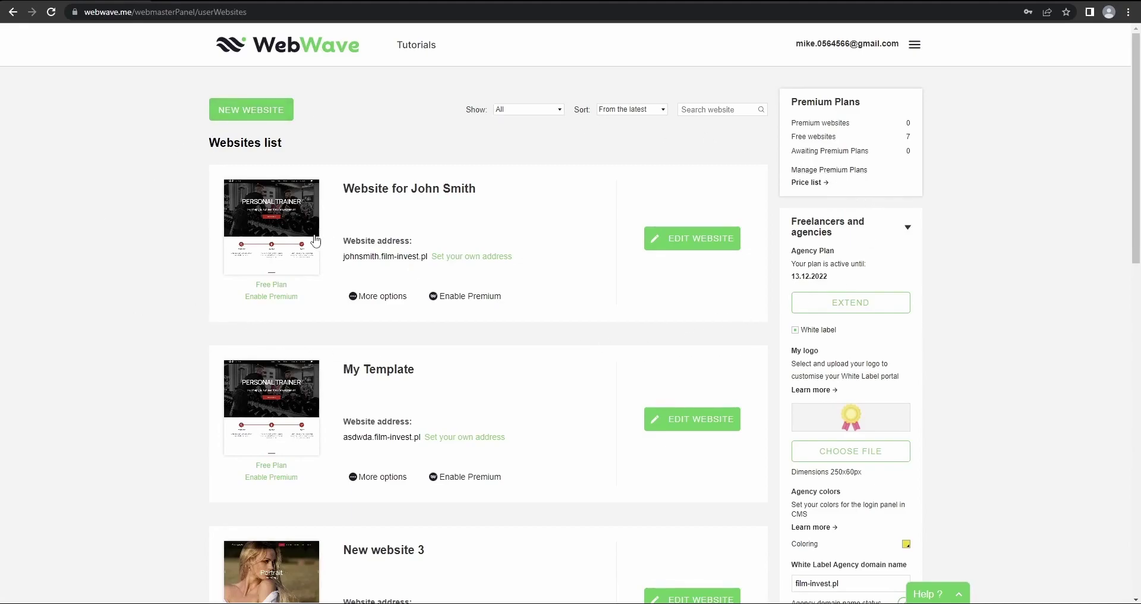
pyautogui.click(374, 300)
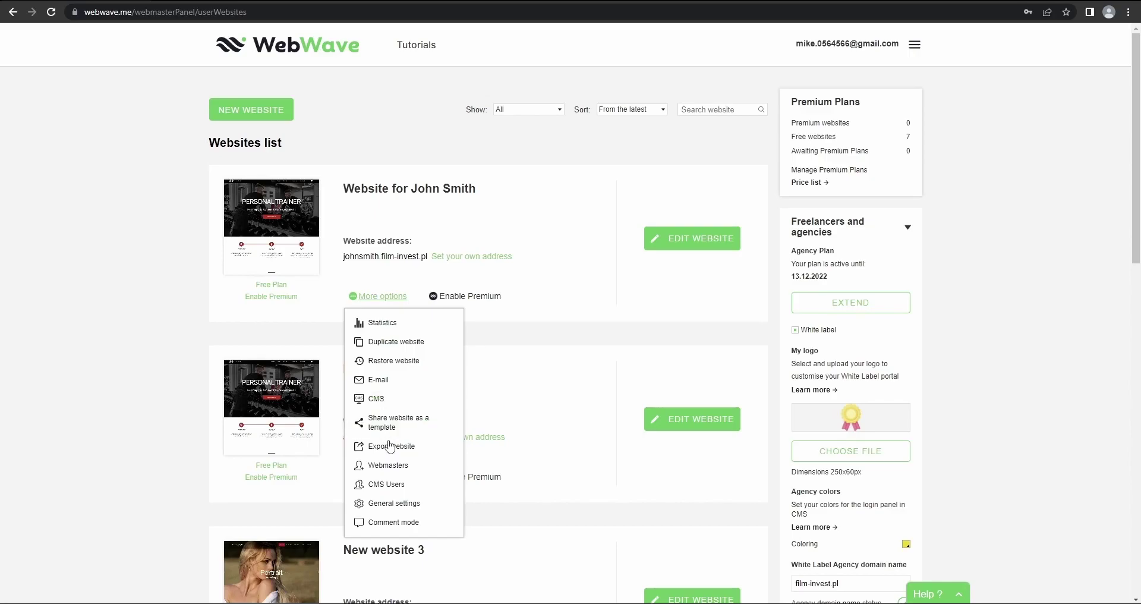
pyautogui.click(387, 493)
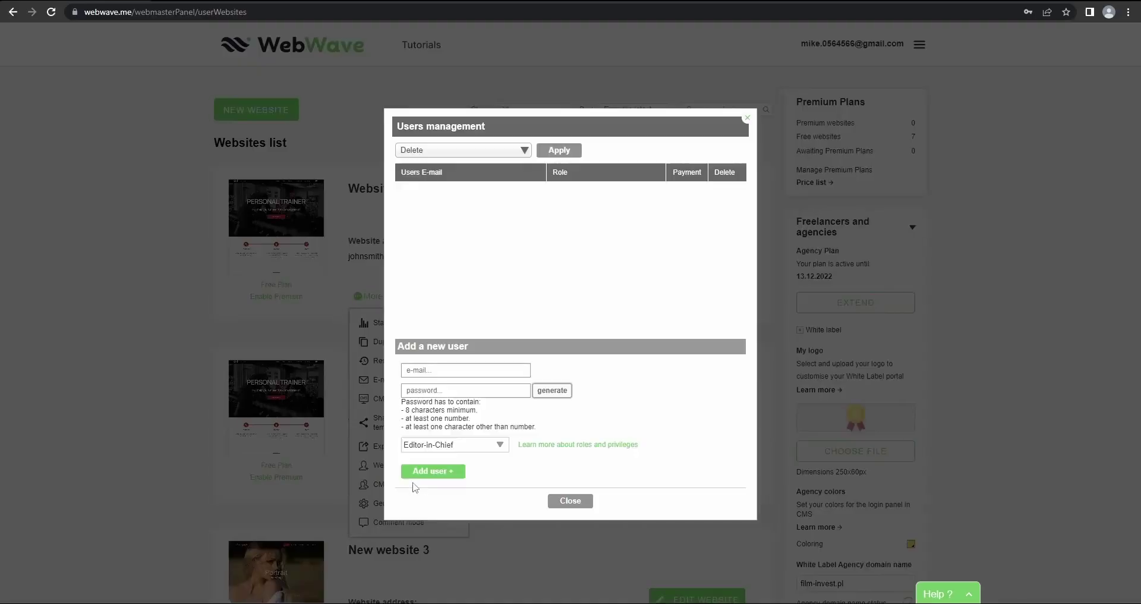
# Fill in the client's e-mail and a generated password for the new CMS user
pyautogui.click(433, 369)
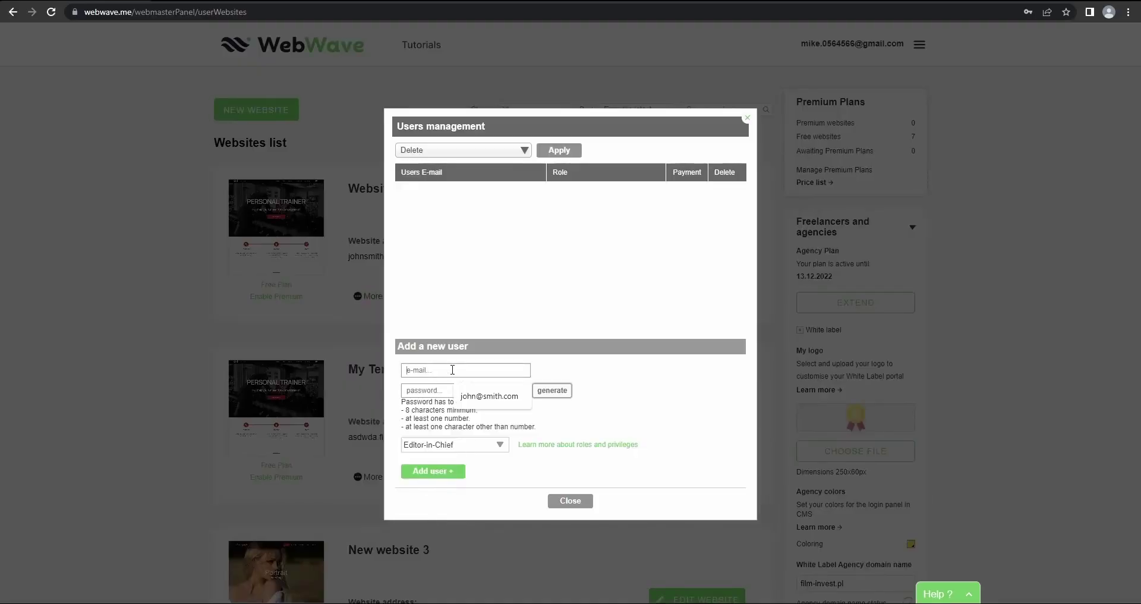
pyautogui.click(489, 396)
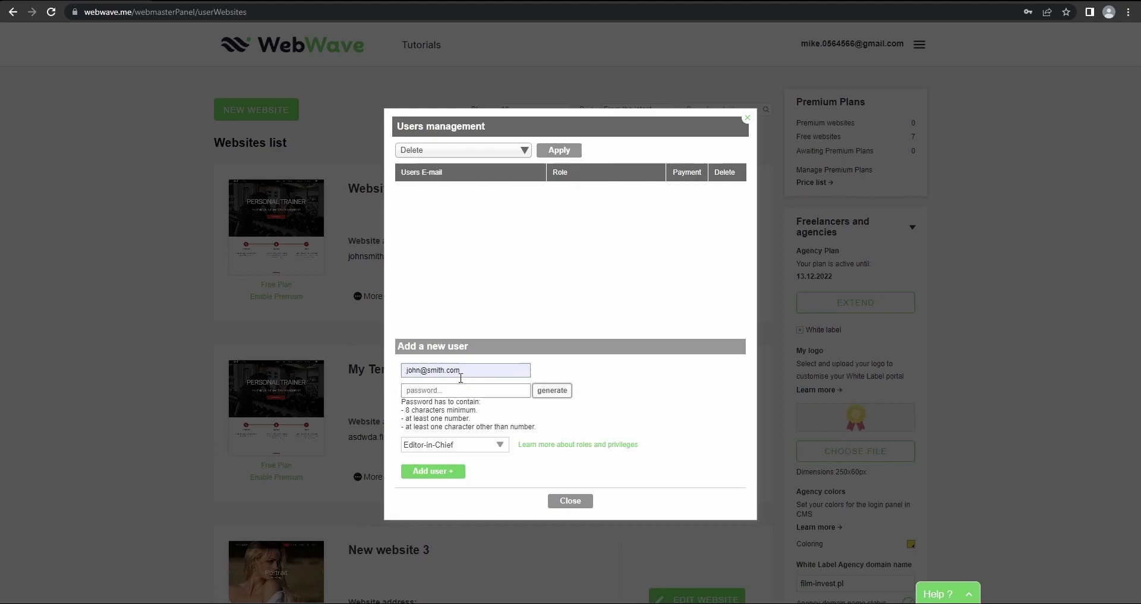
pyautogui.click(453, 388)
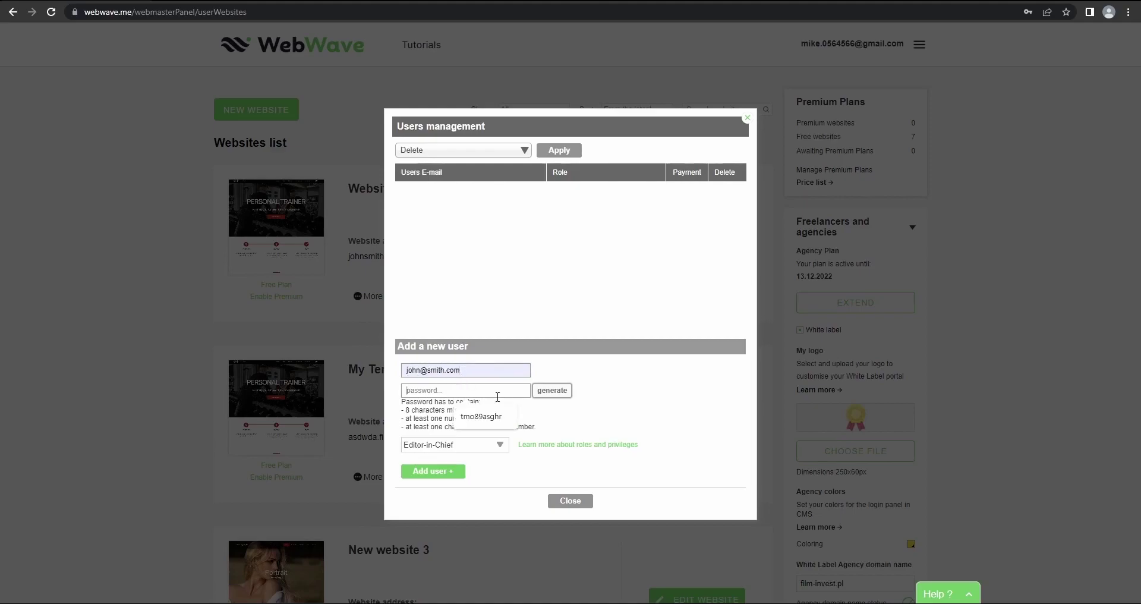
pyautogui.click(552, 391)
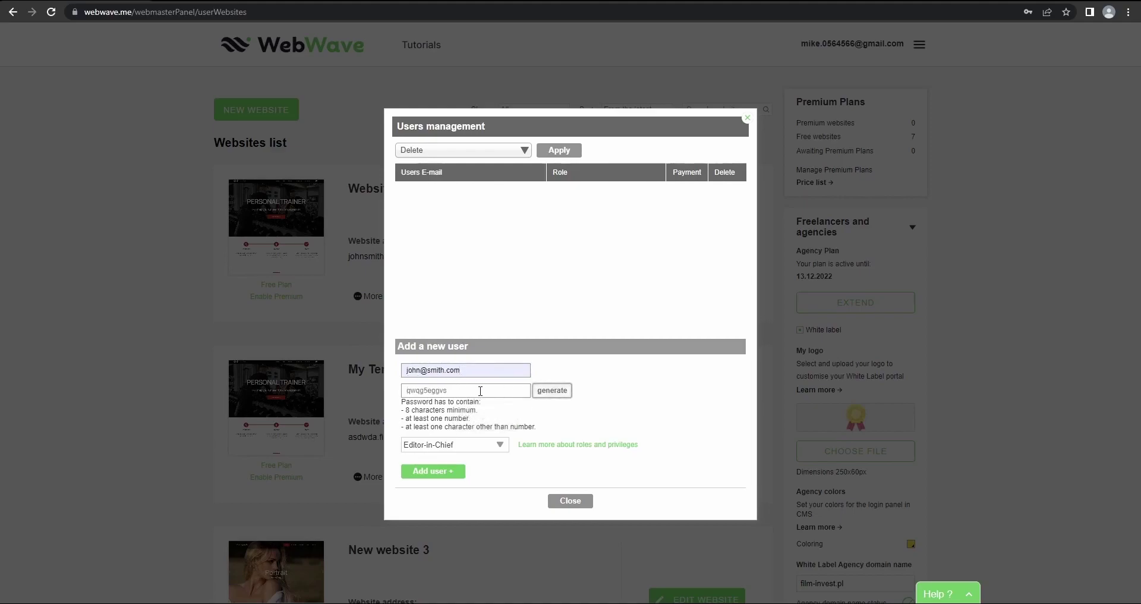
pyautogui.moveTo(481, 392); pyautogui.dragTo(404, 391)
pyautogui.click(482, 415)
# Set the new CMS user's role to Editor-in-Chief
pyautogui.click(500, 445)
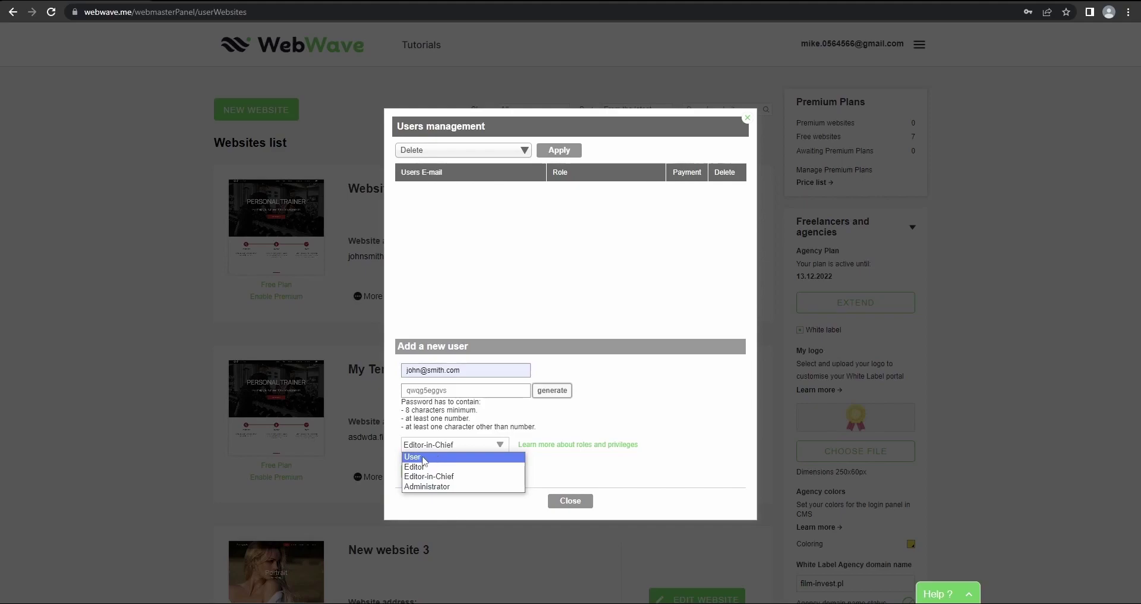
pyautogui.click(423, 458)
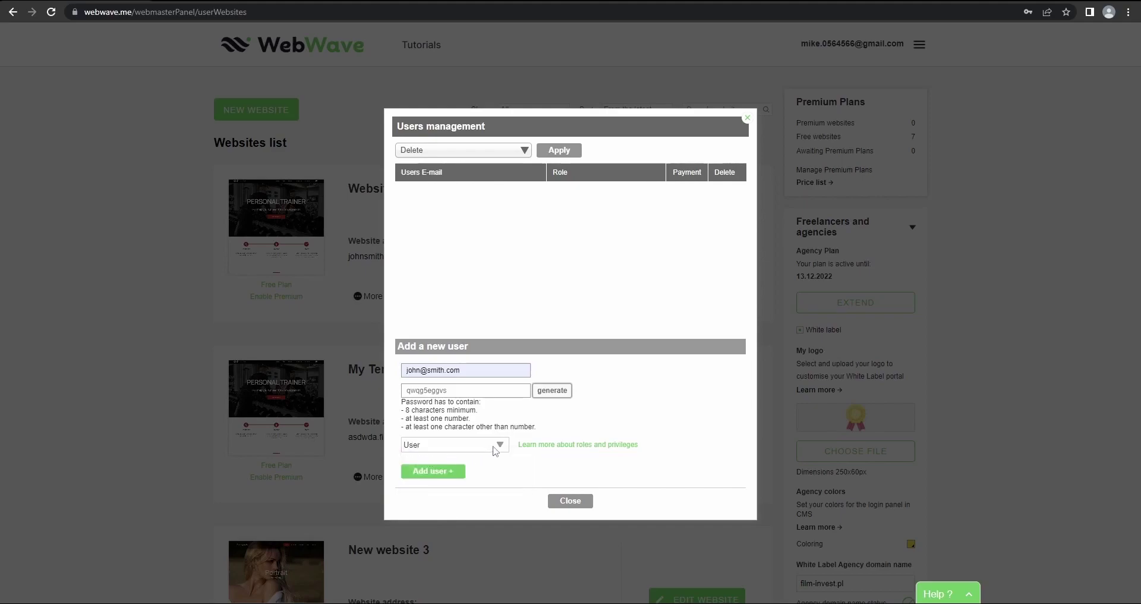
pyautogui.click(507, 447)
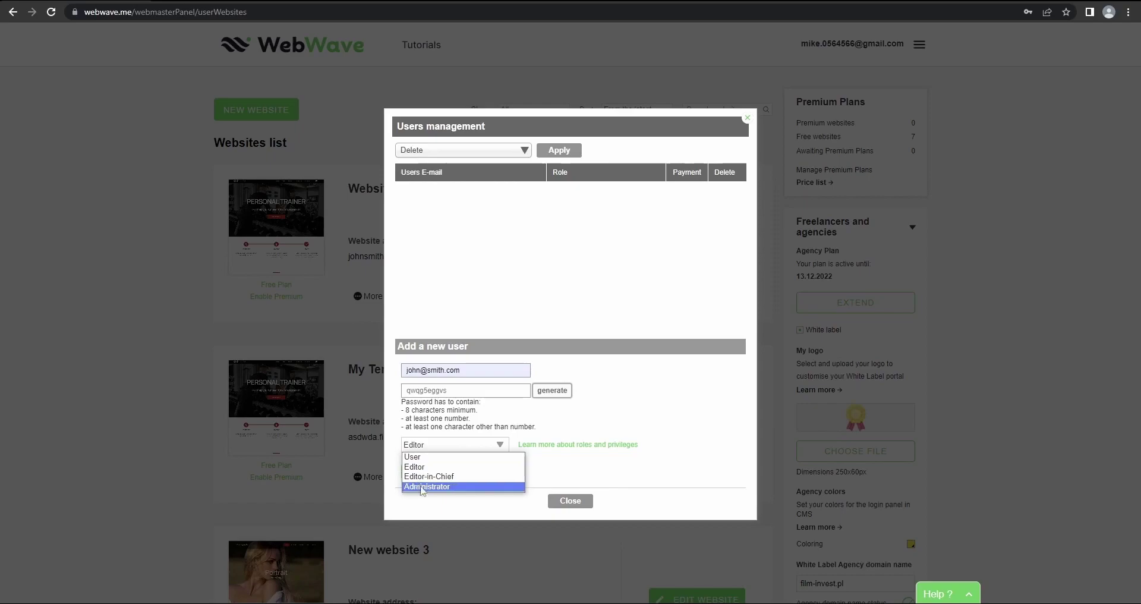
pyautogui.click(456, 488)
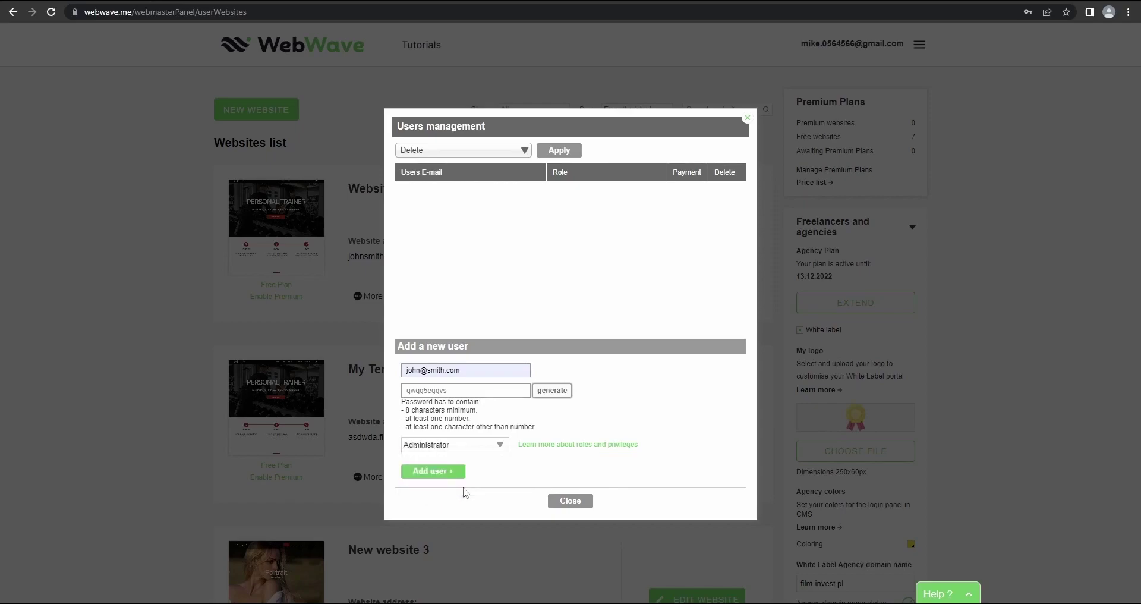
pyautogui.click(490, 451)
pyautogui.click(490, 450)
pyautogui.click(475, 443)
pyautogui.click(424, 478)
# Add the client as a CMS user with Payment enabled and close Users management
pyautogui.click(440, 472)
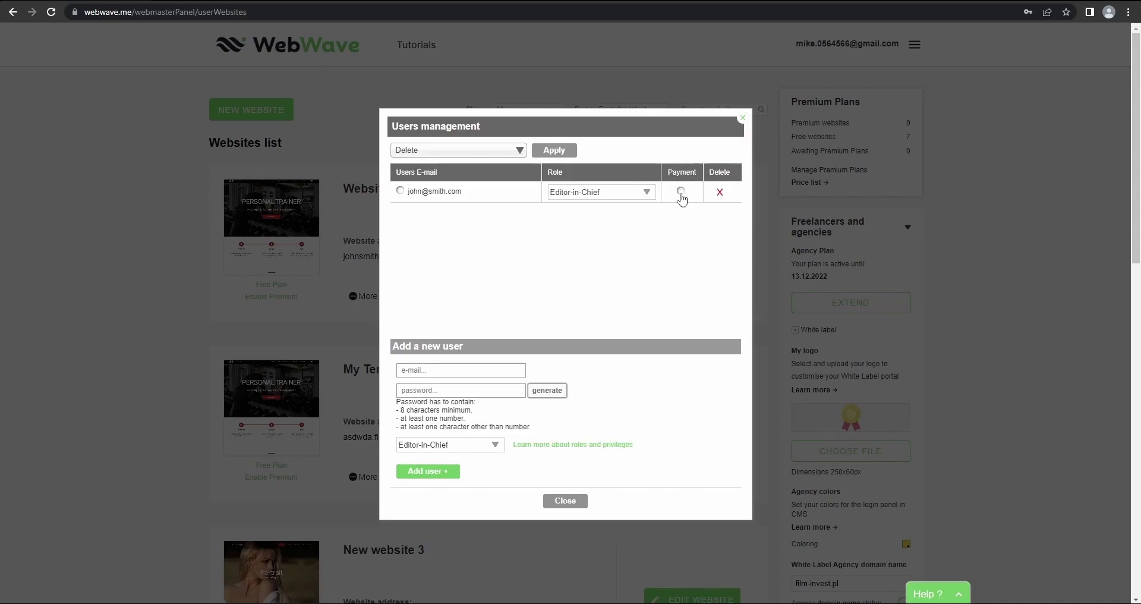
pyautogui.click(682, 192)
pyautogui.click(566, 503)
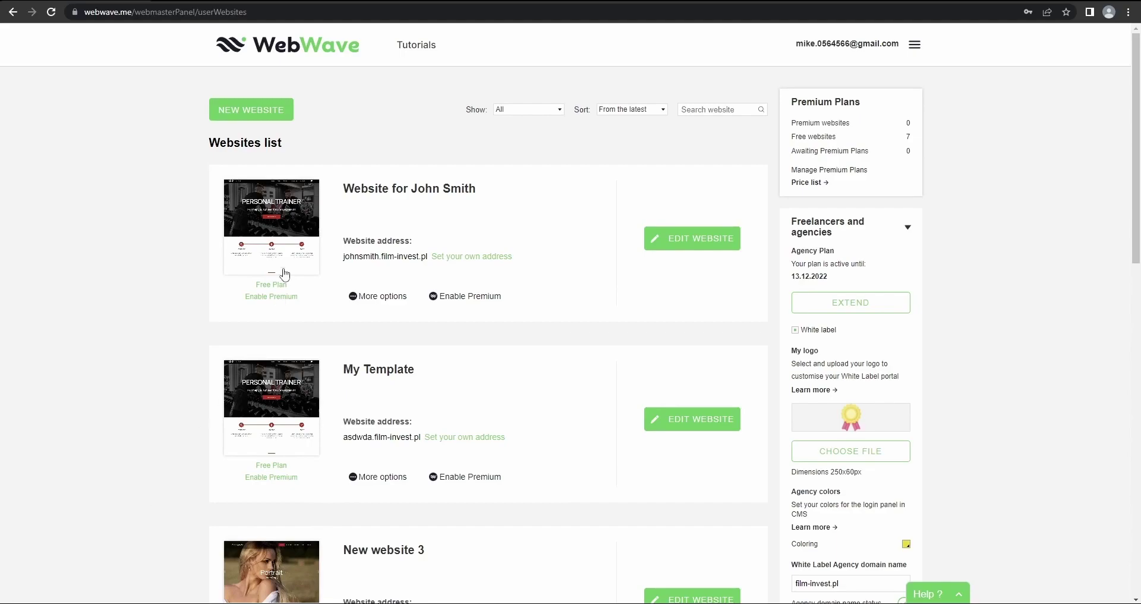
# Log into the site's /admin CMS with the client's e-mail and generated password
pyautogui.click(349, 265)
pyautogui.click(374, 12)
pyautogui.write('/adm')
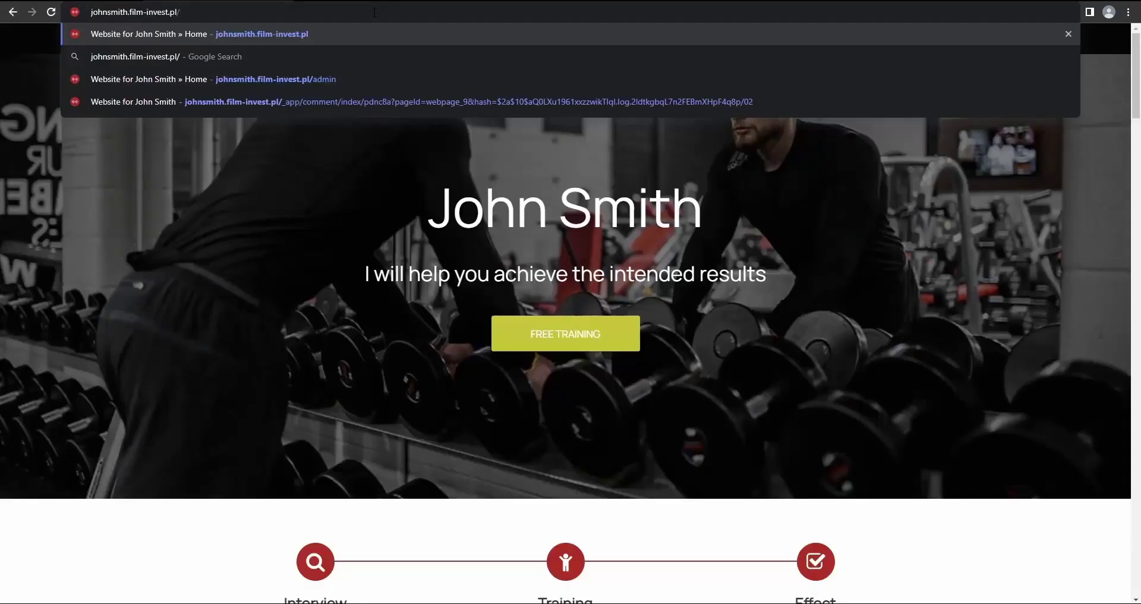
pyautogui.write('in')
pyautogui.press('Return')
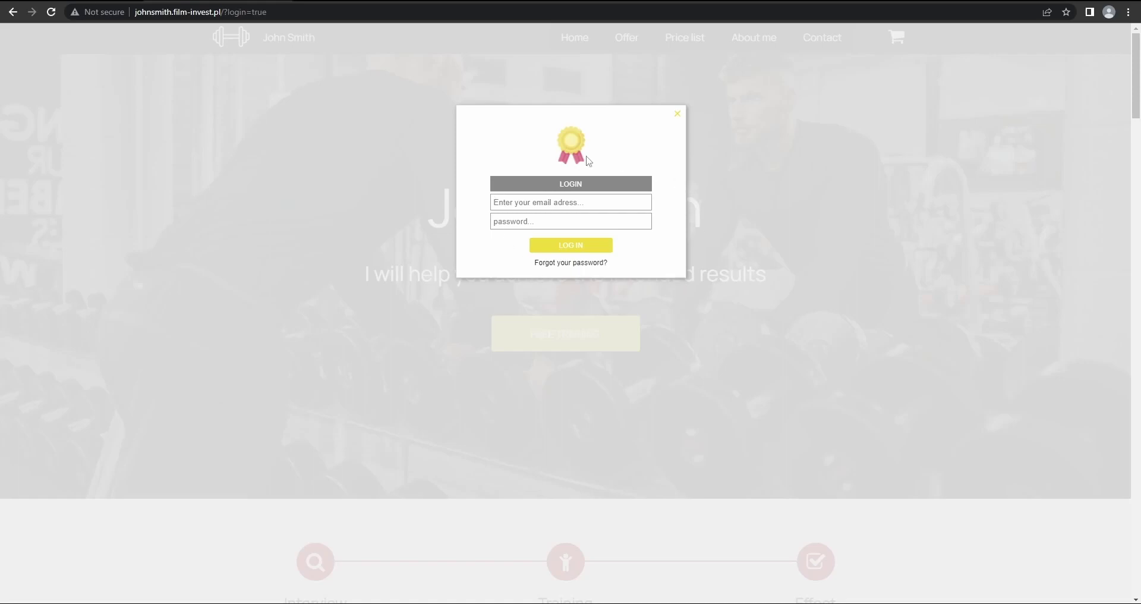
pyautogui.hotkey('ctrl', 'v')
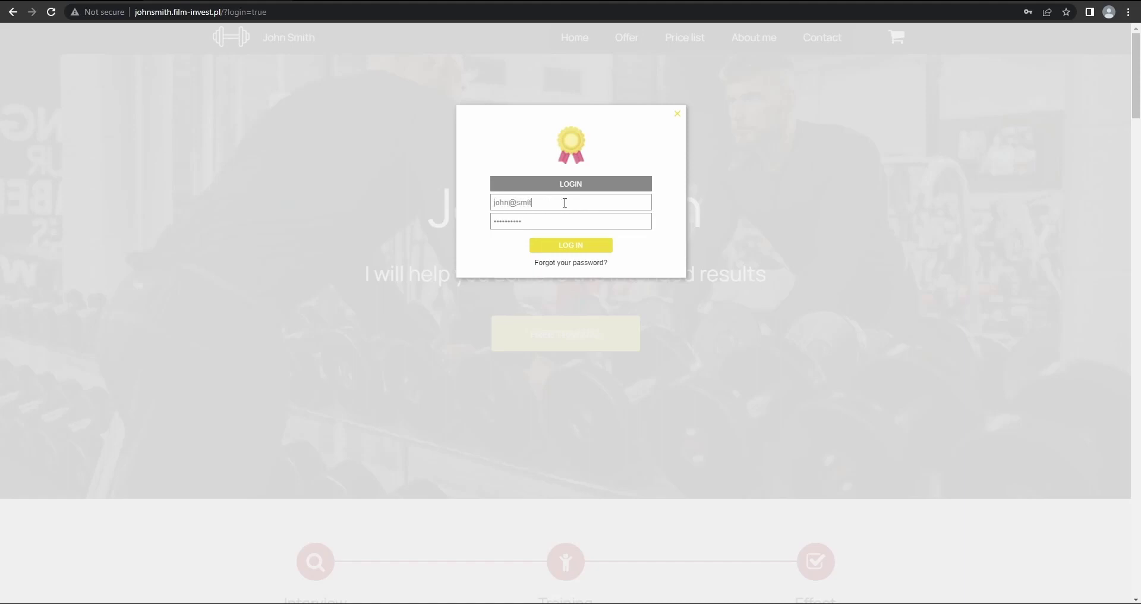
pyautogui.press('Return')
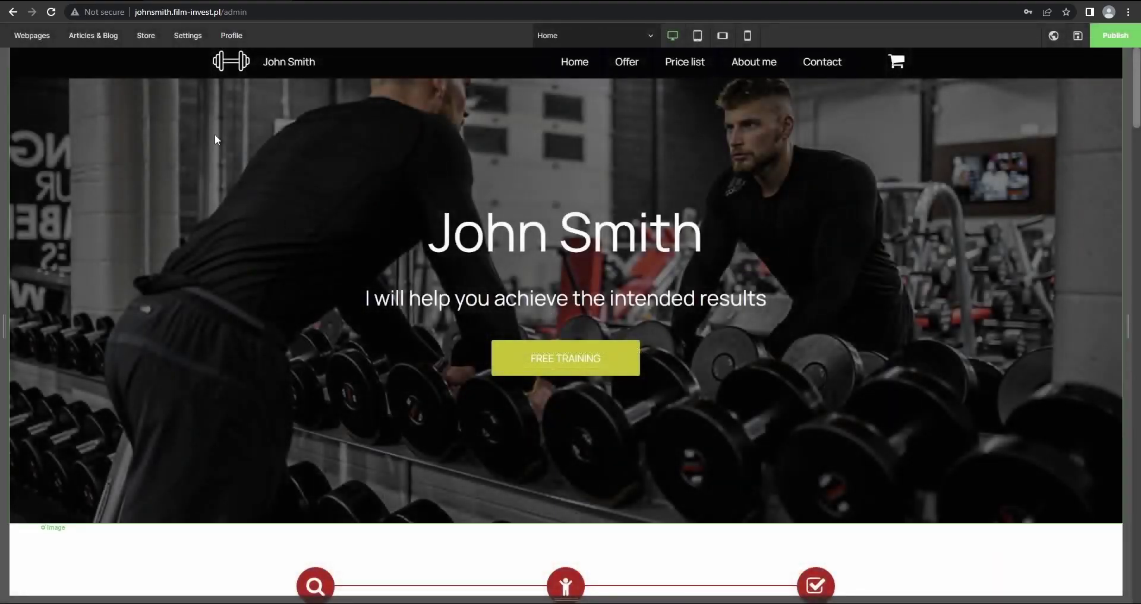
# Replace the hero subtitle with the pasted workout title and enlarge it to 48px
pyautogui.scroll(-9, 211, 178)
pyautogui.scroll(10, 224, 245)
pyautogui.click(772, 299)
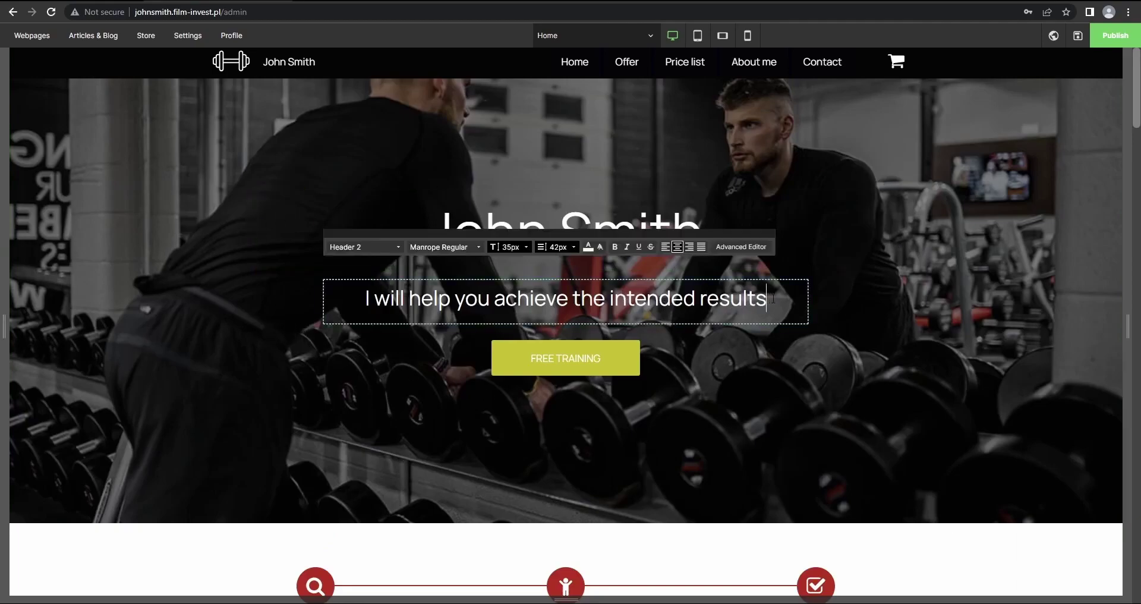
pyautogui.moveTo(772, 298); pyautogui.dragTo(364, 298)
pyautogui.write('John Smith Workout')
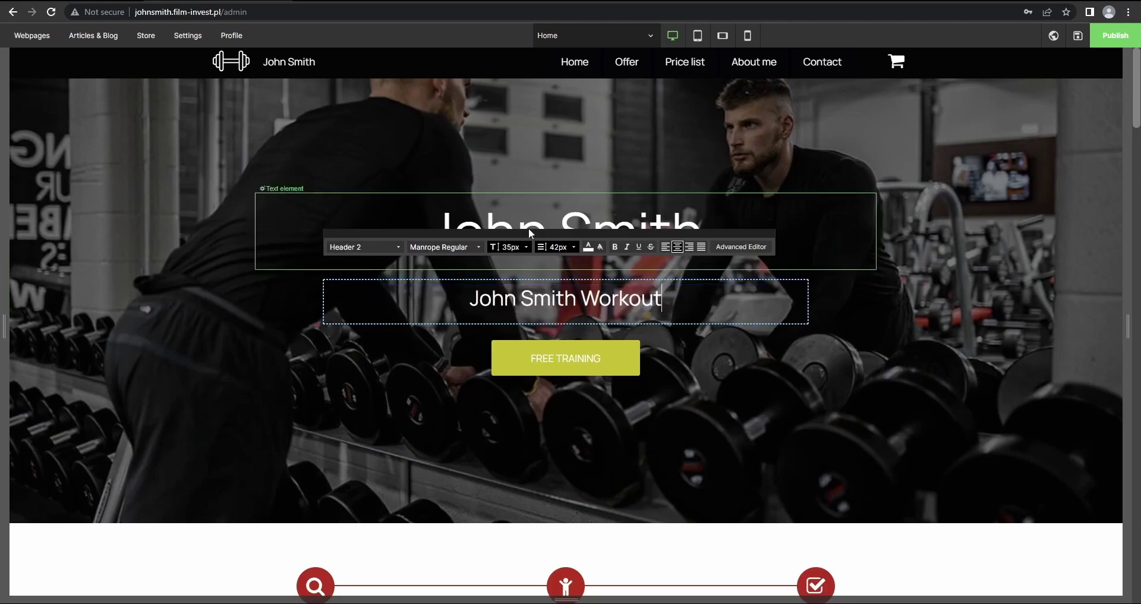
pyautogui.moveTo(663, 298); pyautogui.dragTo(406, 250)
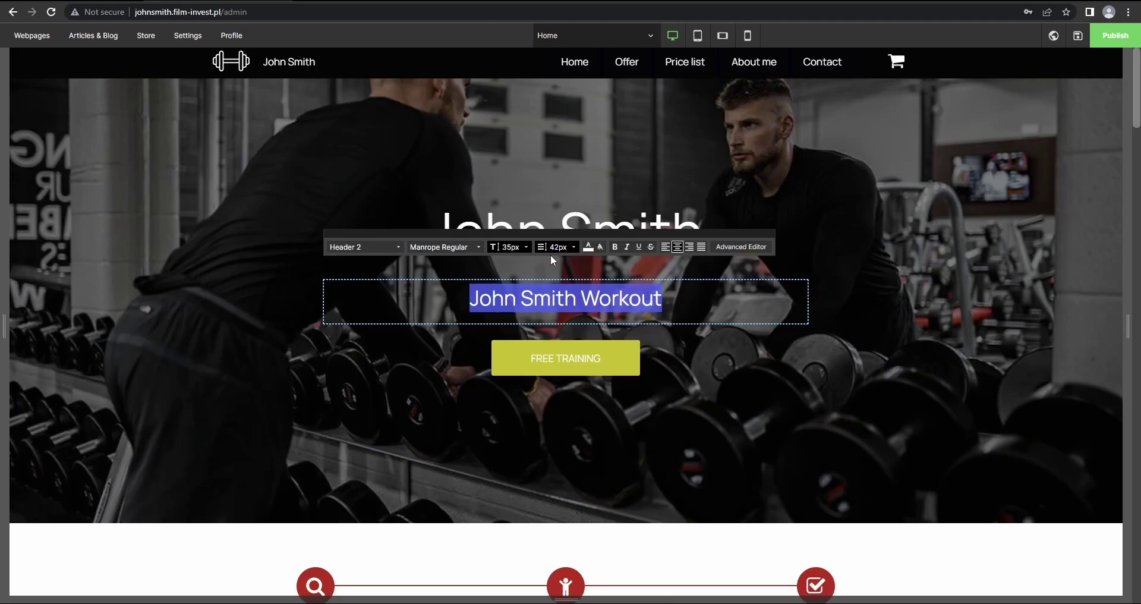
pyautogui.click(527, 246)
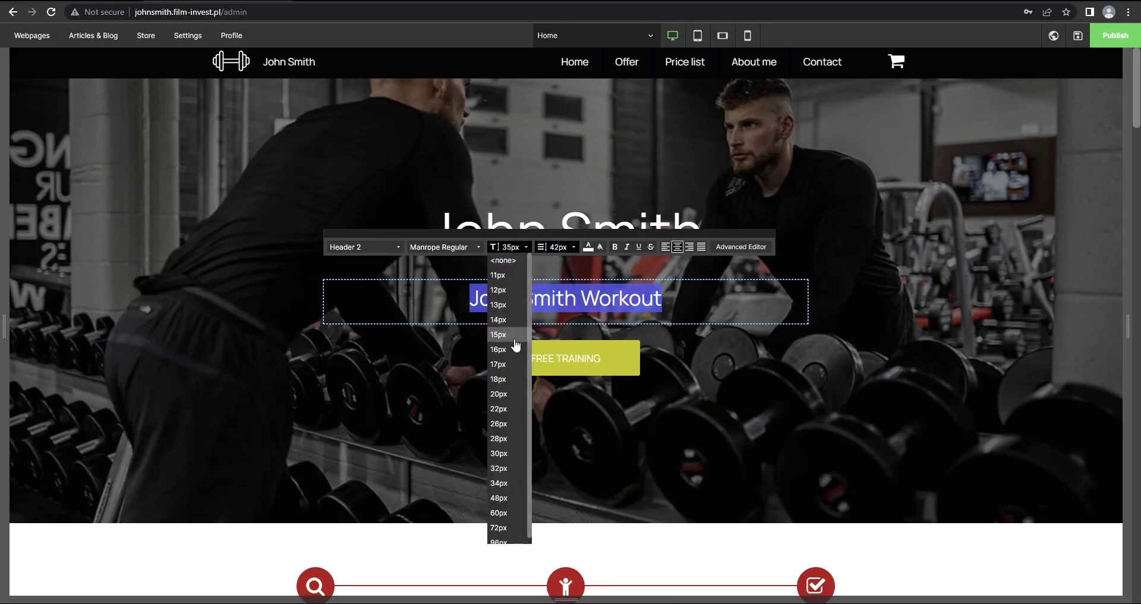
pyautogui.click(509, 390)
# Try editing the title, subtitle and FREE TRAINING button texts, check Profile, then return Home
pyautogui.click(648, 242)
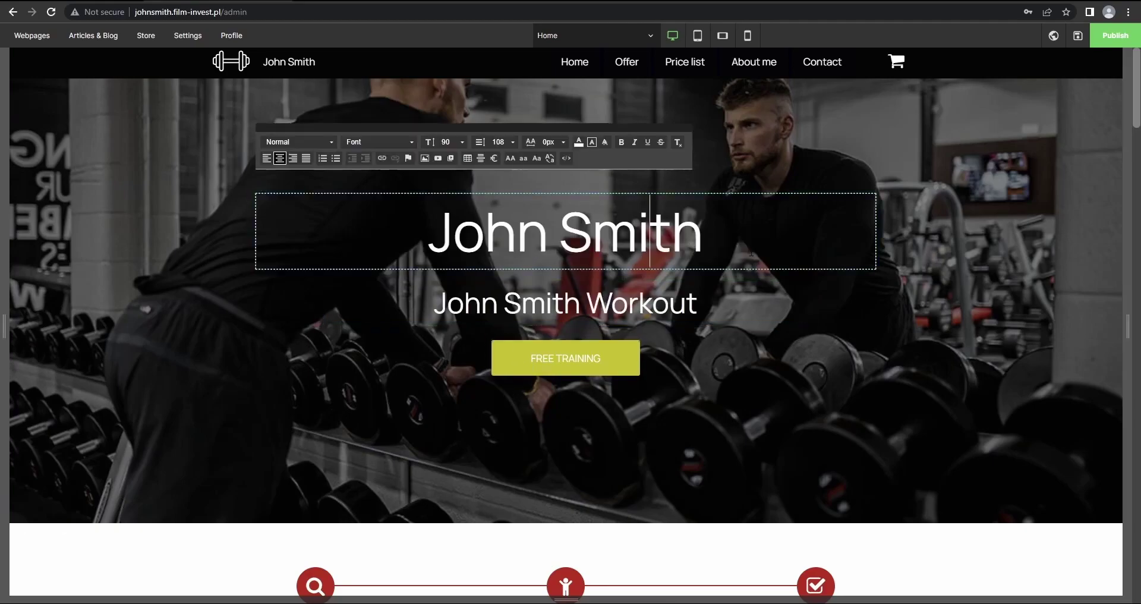
pyautogui.click(743, 303)
pyautogui.click(833, 342)
pyautogui.click(729, 305)
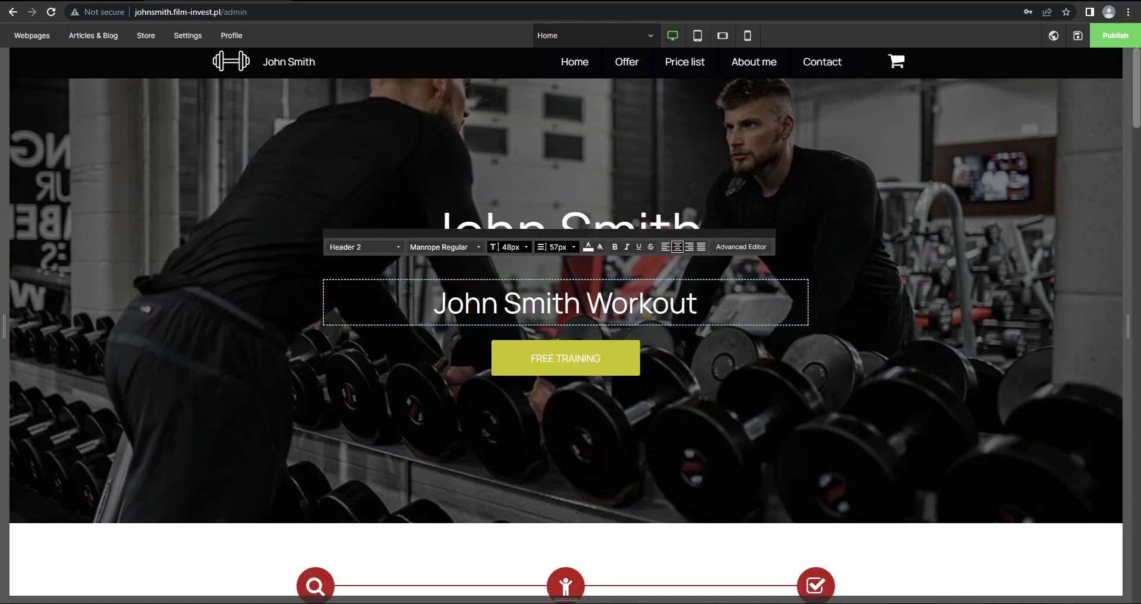
pyautogui.scroll(-2, 722, 364)
pyautogui.click(629, 246)
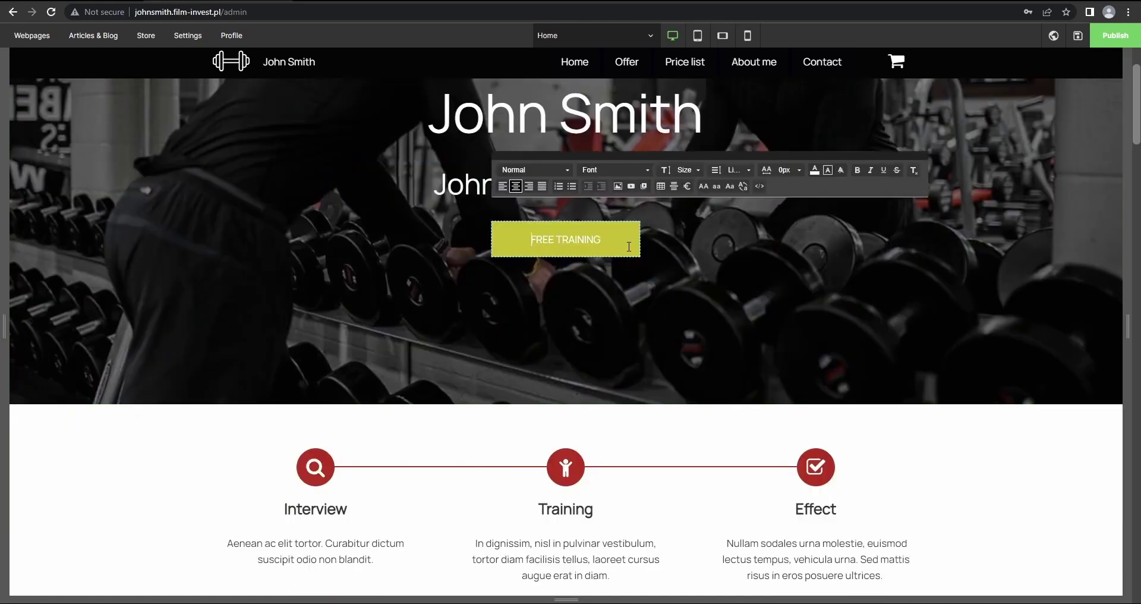
pyautogui.click(647, 266)
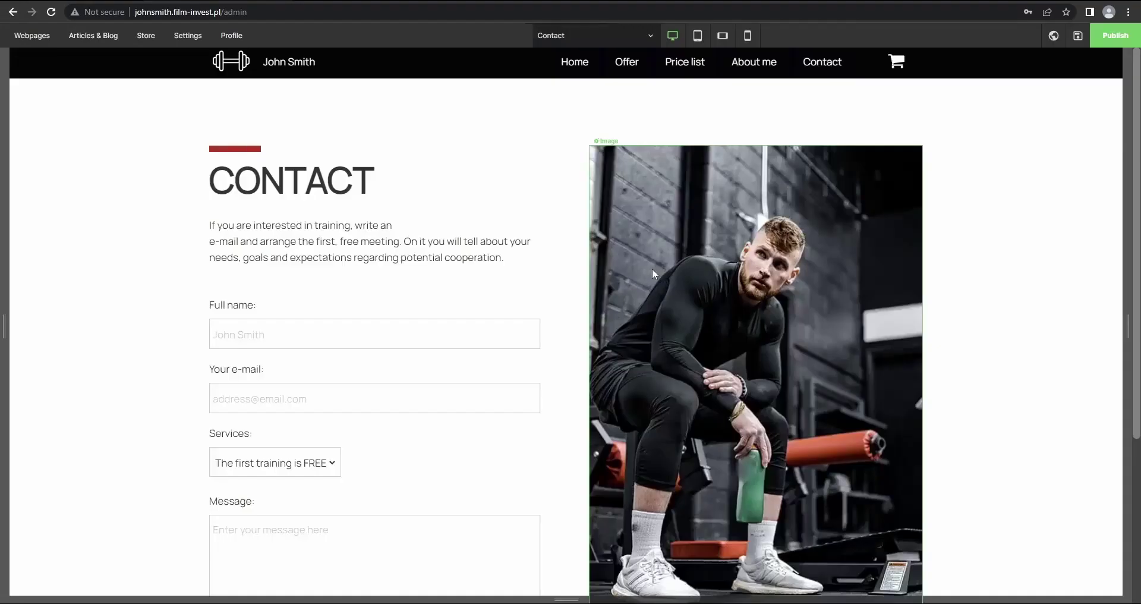
pyautogui.click(250, 45)
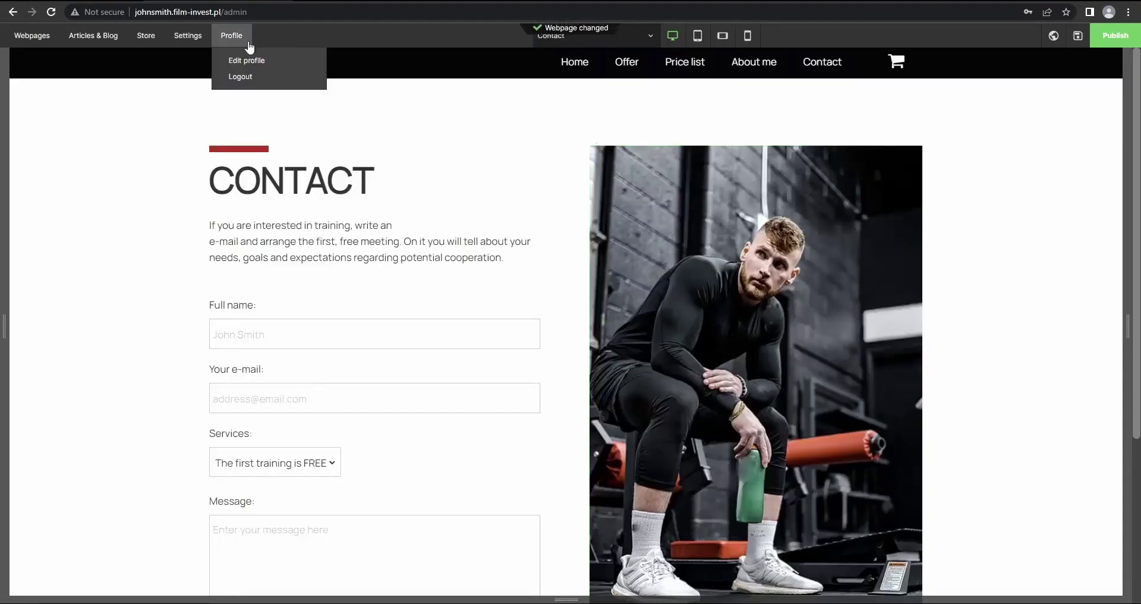
pyautogui.click(575, 63)
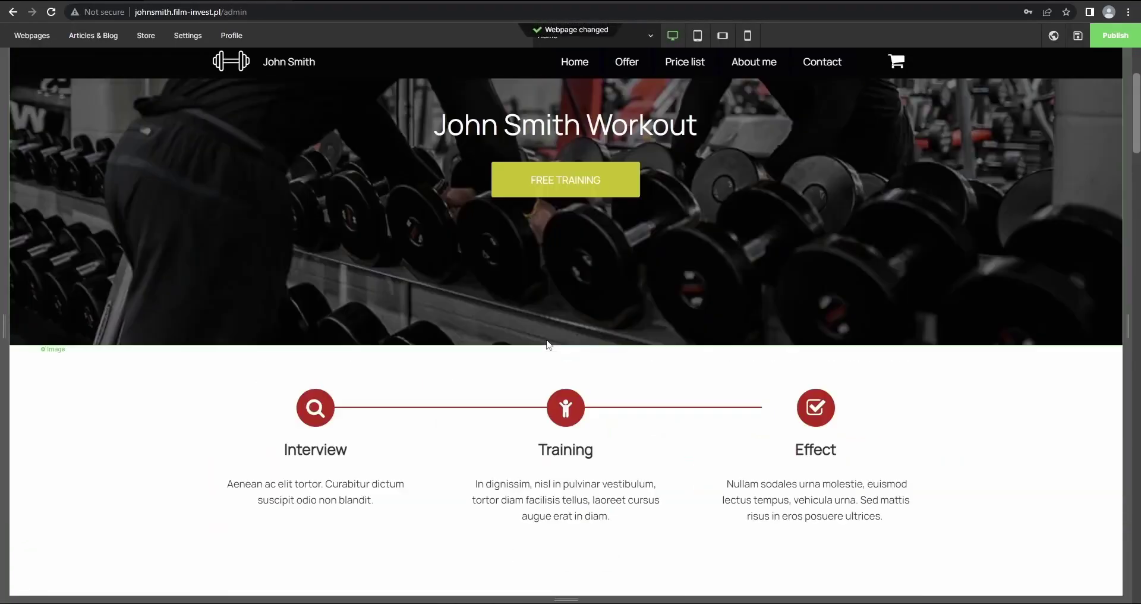
# Scroll through the CMS Home page, then go back to the webmaster panel with Alt+Left
pyautogui.scroll(3, 553, 348)
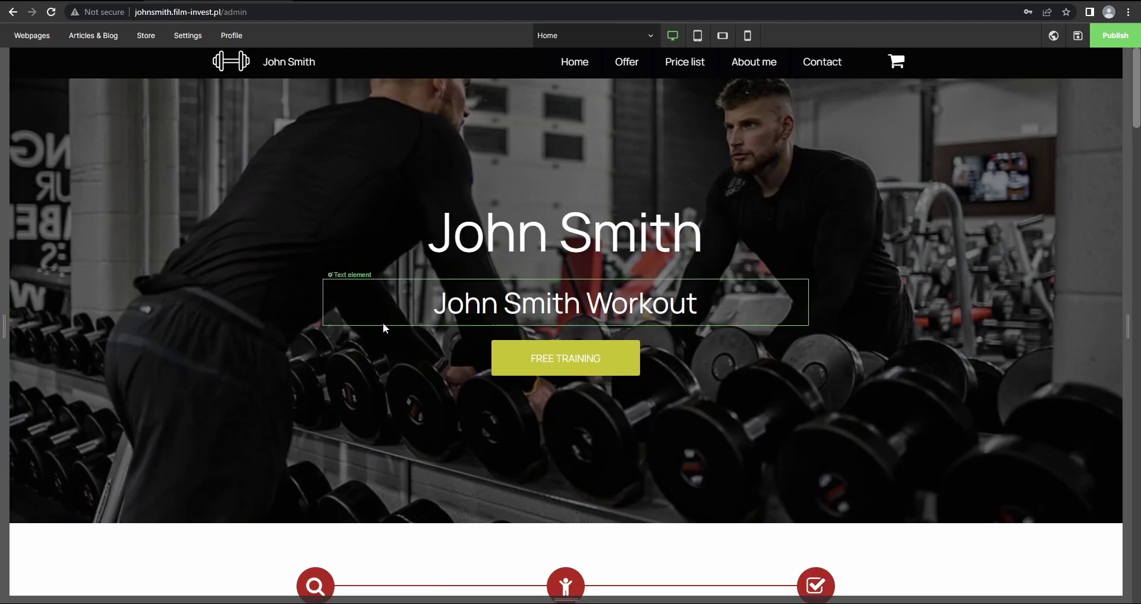
pyautogui.scroll(-15, 385, 347)
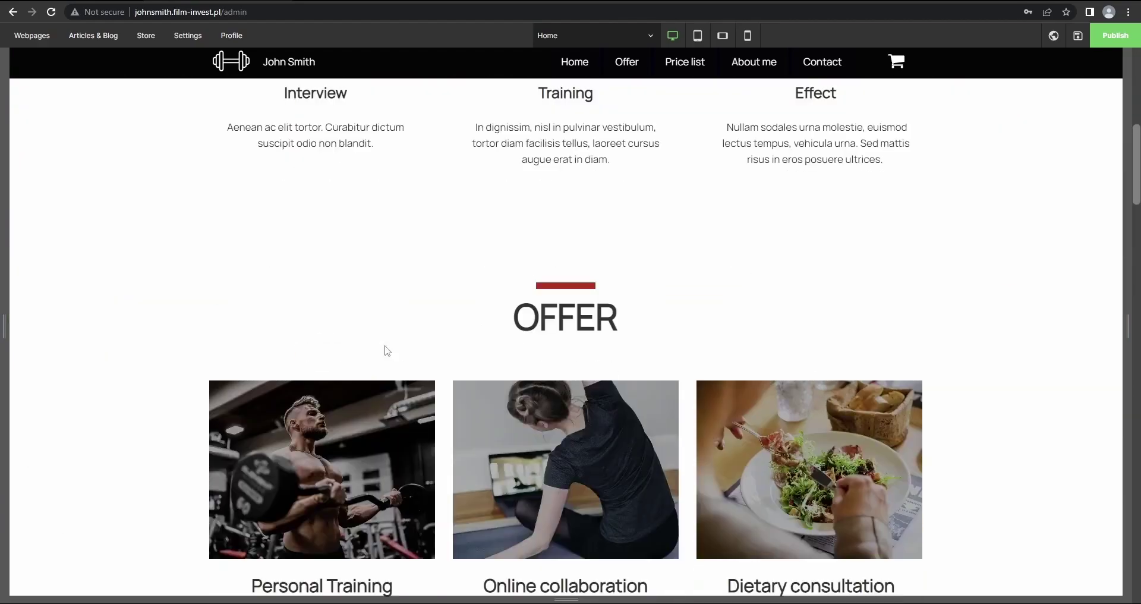
pyautogui.scroll(-10, 408, 360)
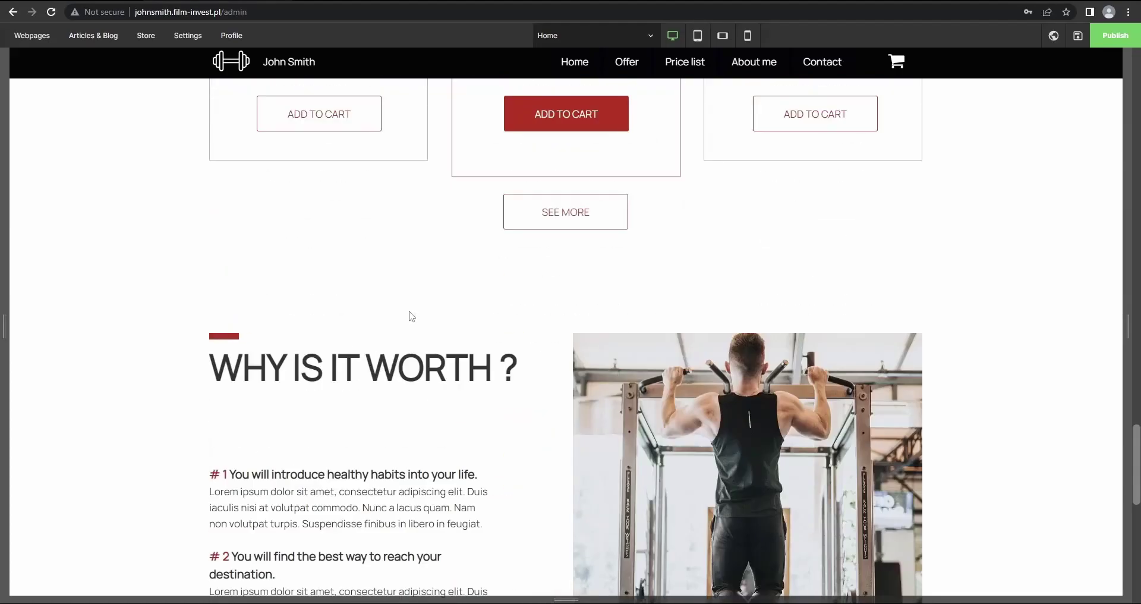
pyautogui.scroll(9, 407, 333)
pyautogui.scroll(15, 406, 333)
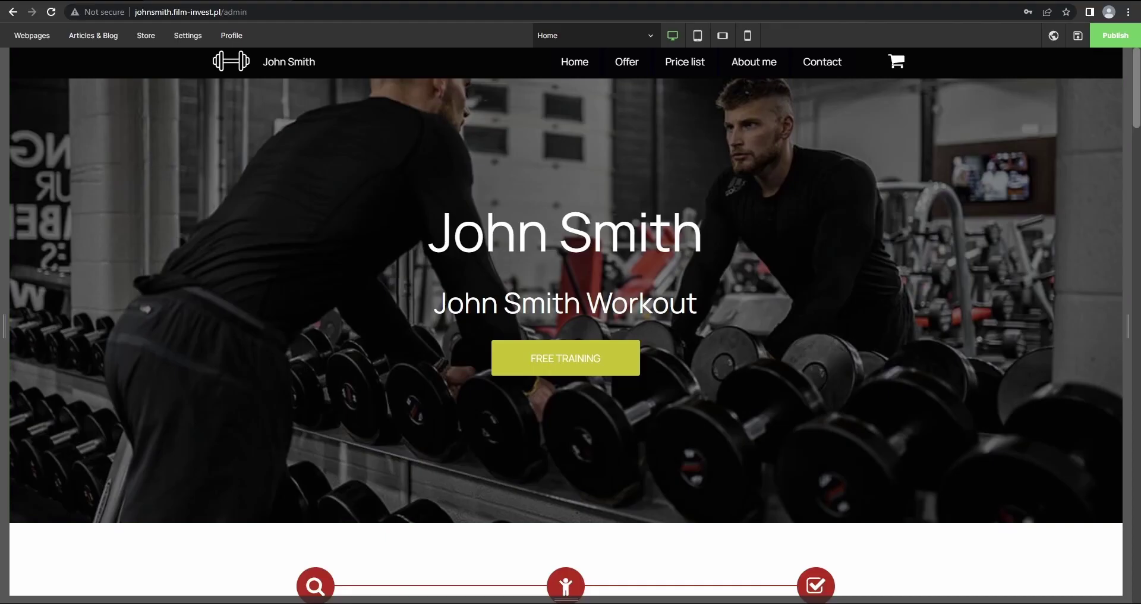
pyautogui.hotkey('alt', 'Left')
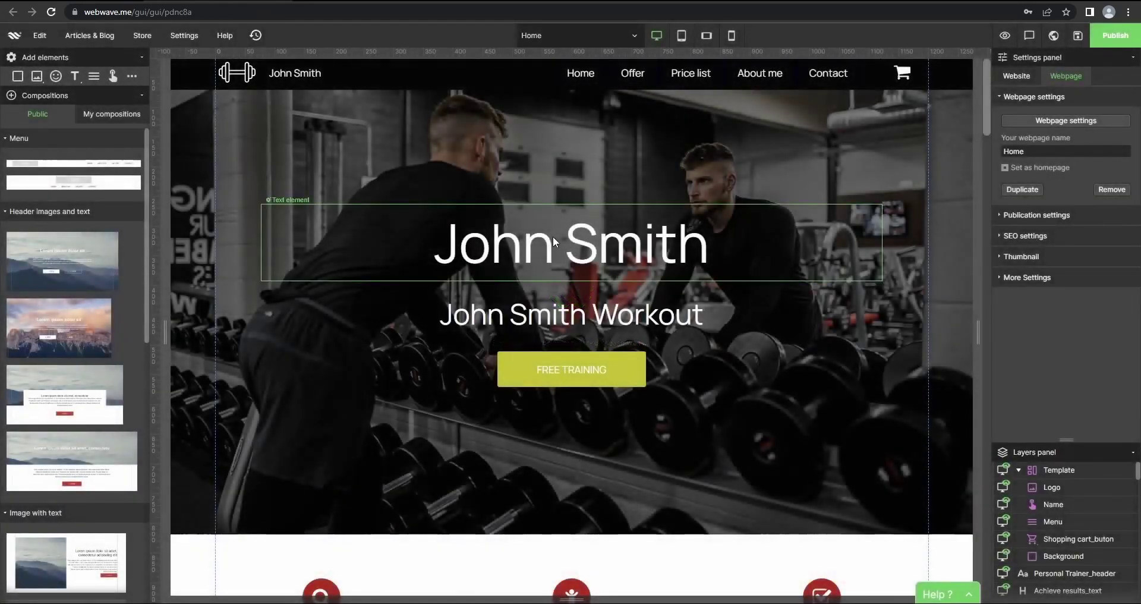
# Uncheck CMS under the Interview icon's Edit permission, then leave the editor
pyautogui.scroll(-6, 550, 297)
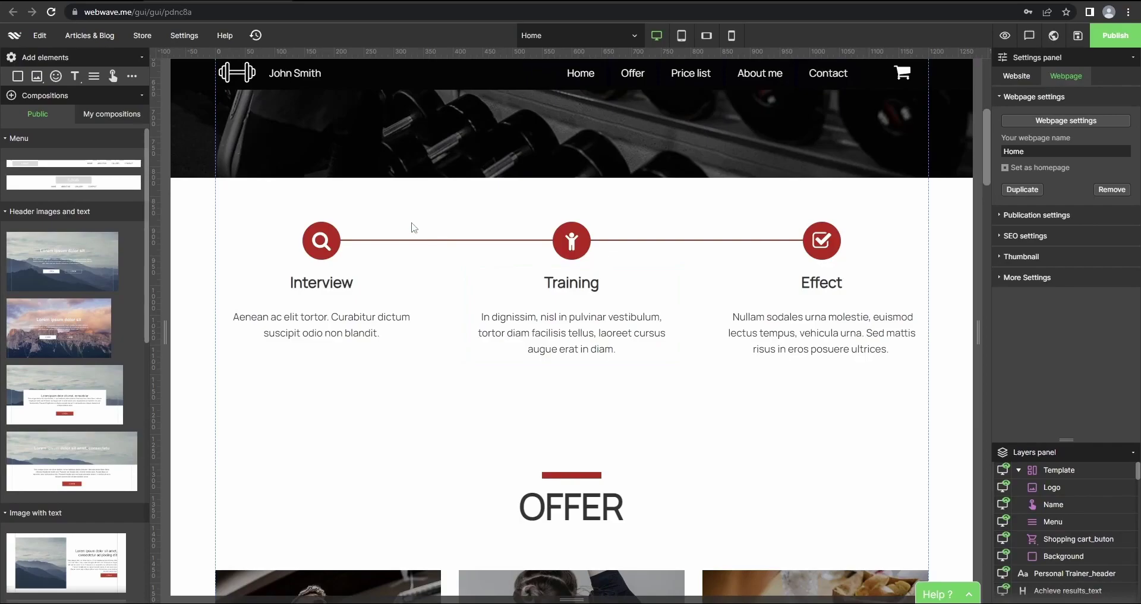
pyautogui.click(328, 245)
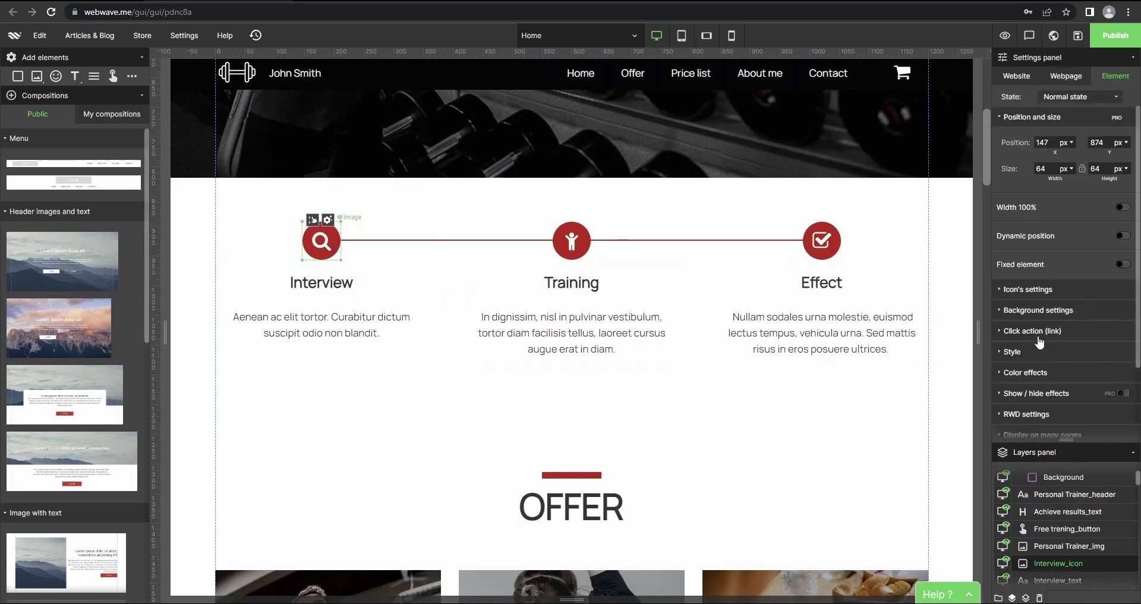
pyautogui.scroll(-1, 1056, 337)
pyautogui.scroll(-1, 1057, 336)
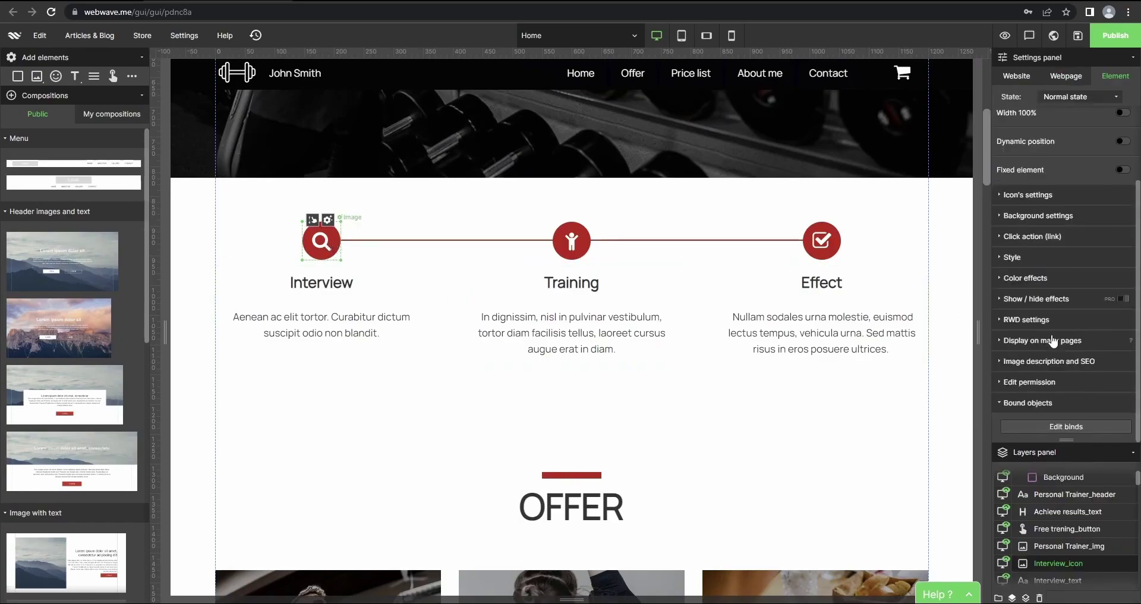
pyautogui.click(1043, 384)
pyautogui.scroll(-1, 1028, 379)
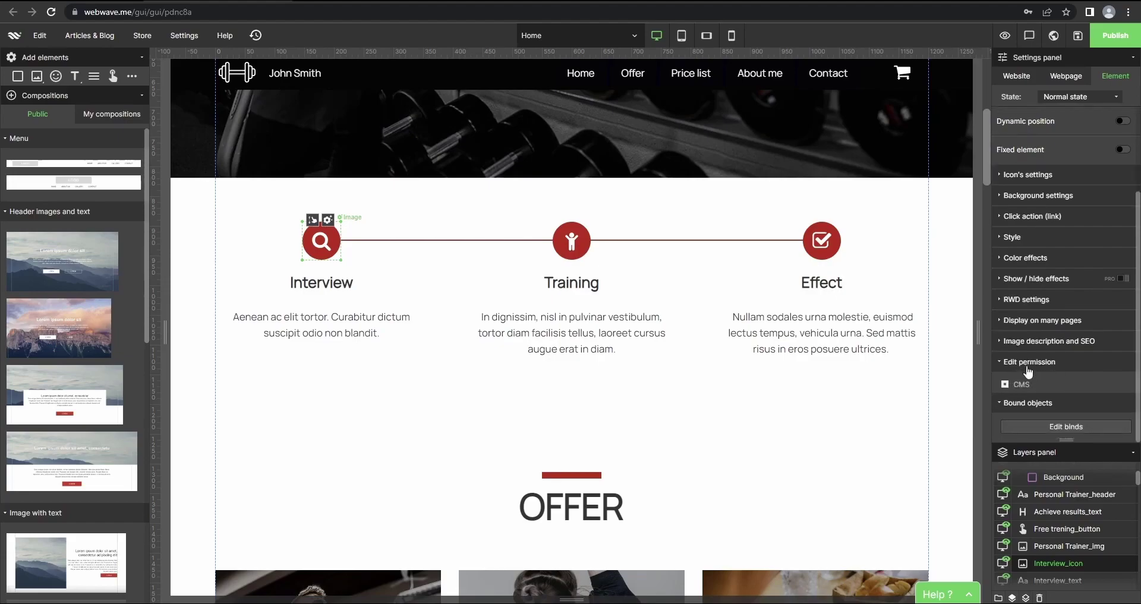
pyautogui.click(1006, 385)
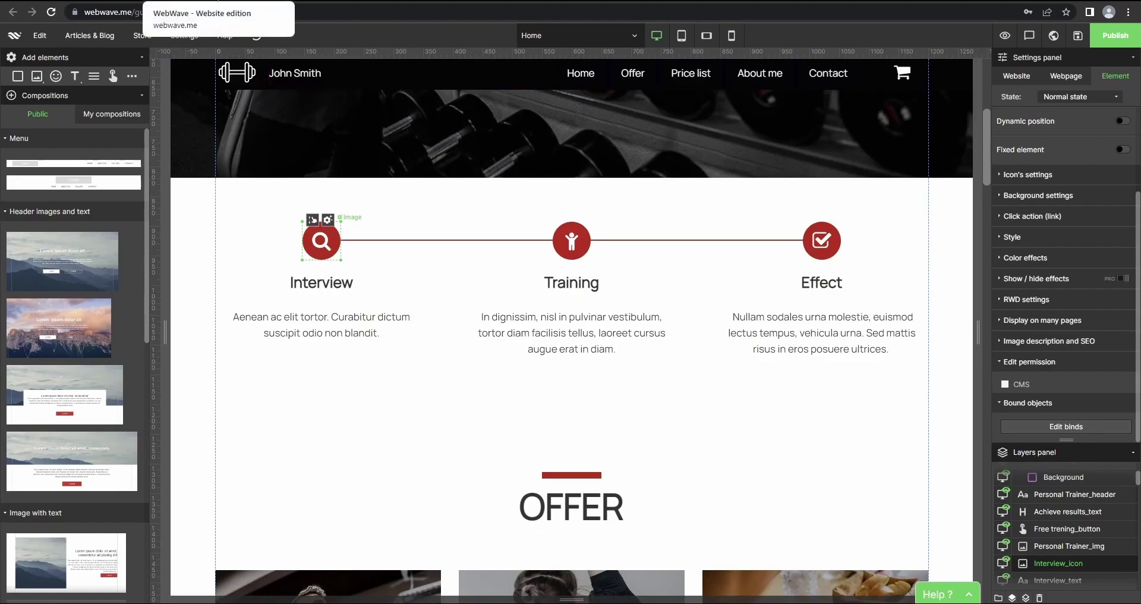
pyautogui.click(13, 12)
pyautogui.click(633, 83)
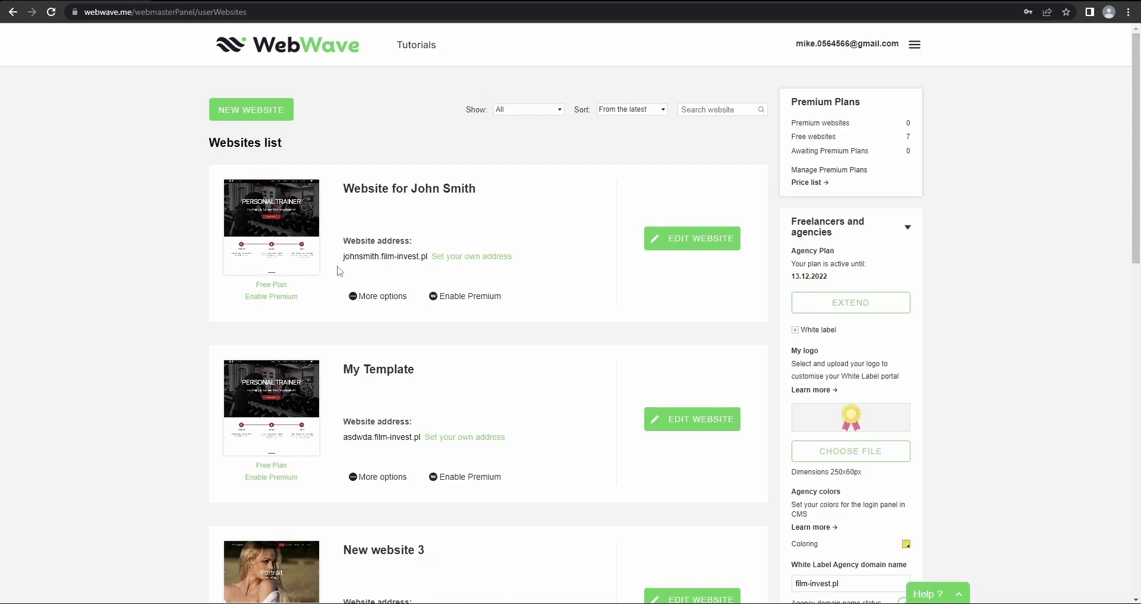
# Send a webmaster invitation for the client's website to the client's e-mail address
pyautogui.click(366, 297)
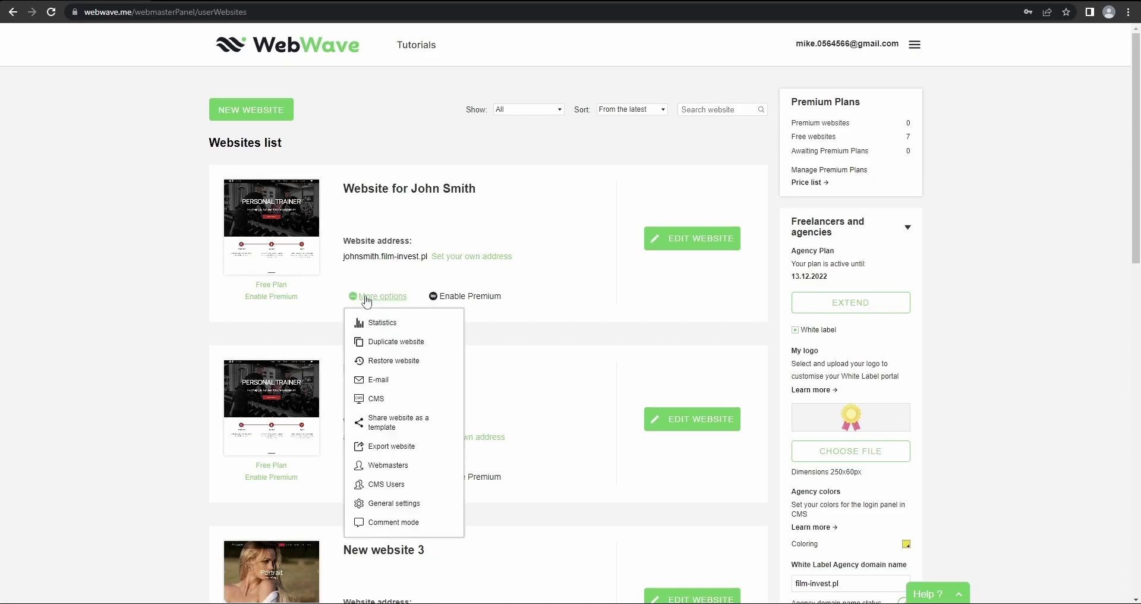
pyautogui.click(396, 468)
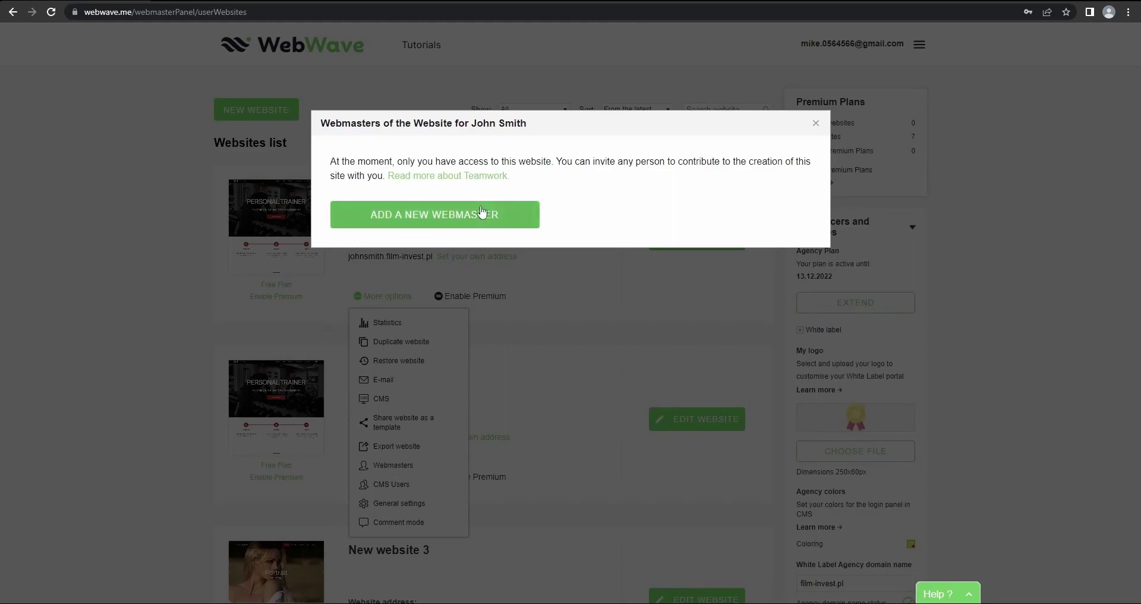
pyautogui.click(419, 220)
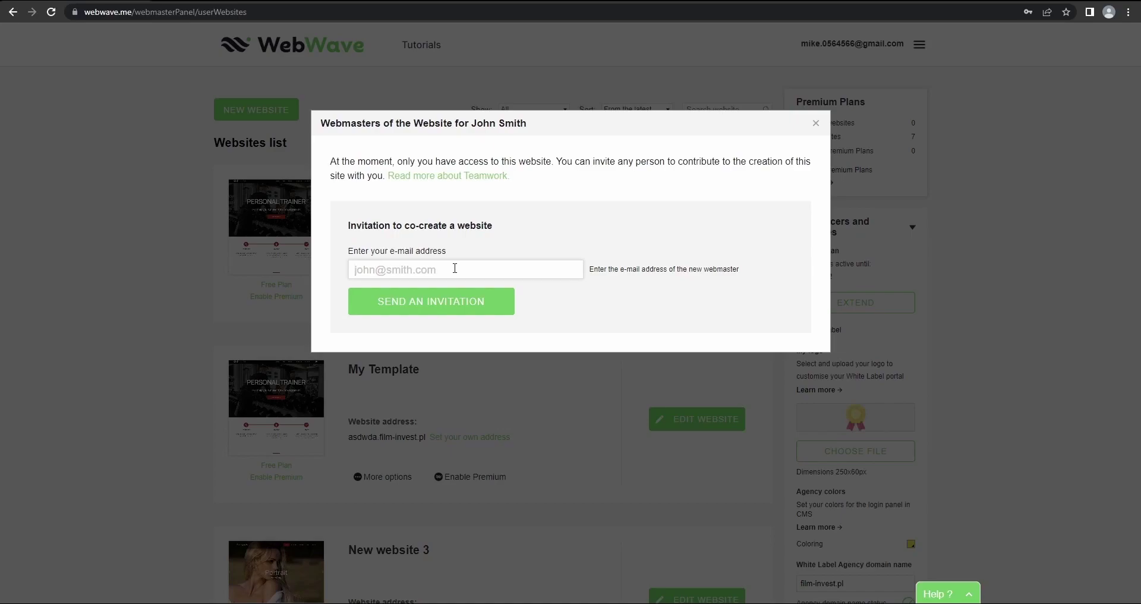
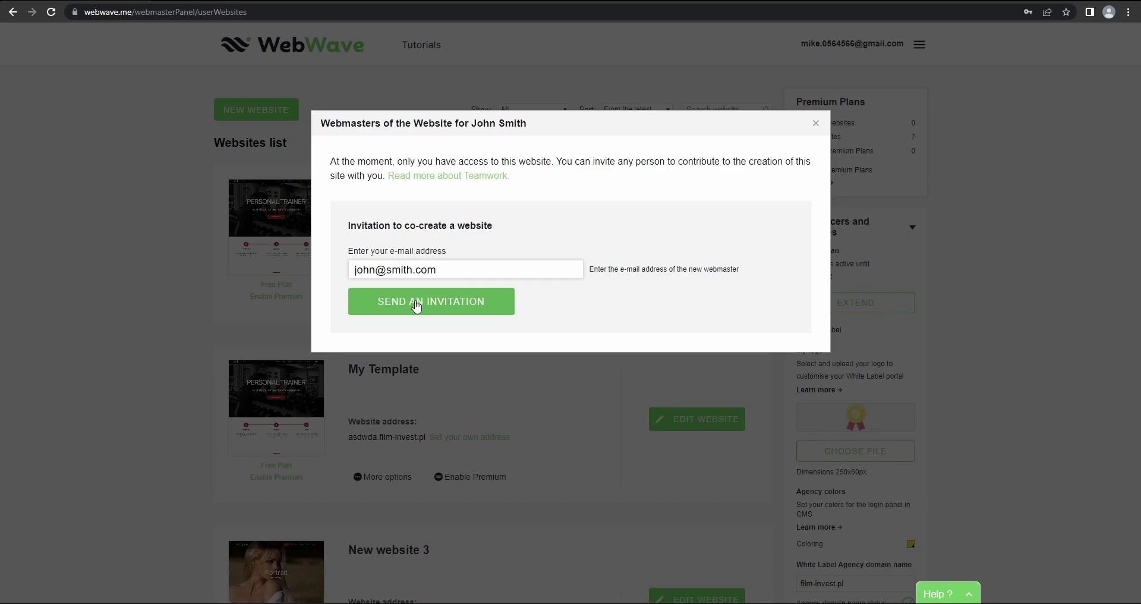
pyautogui.click(417, 306)
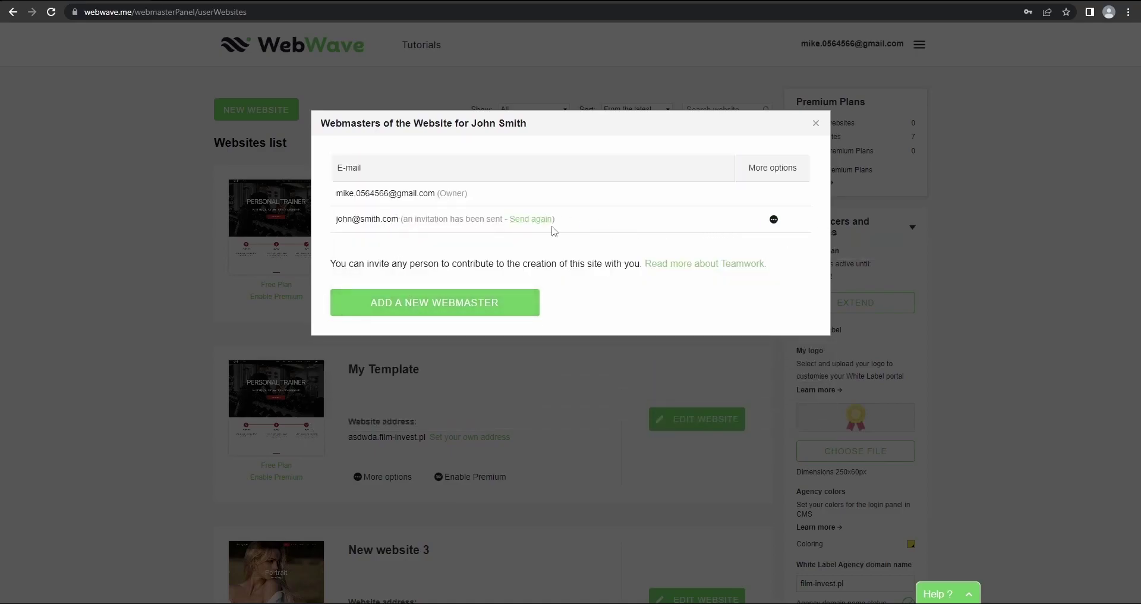
pyautogui.moveTo(776, 221)
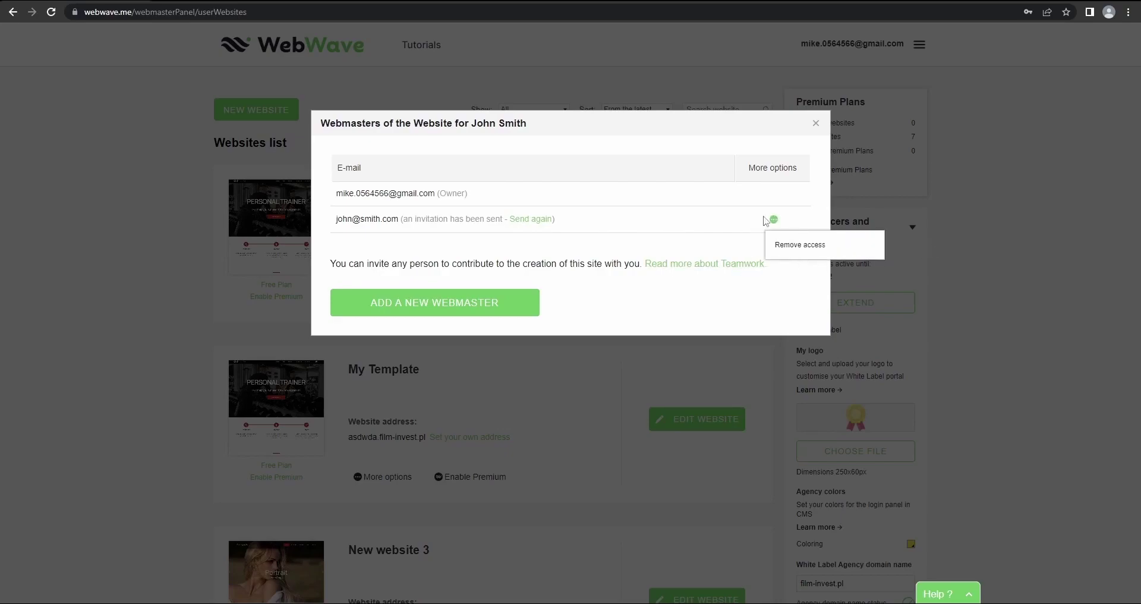
# Close the webmasters dialog, scroll the websites list, and go back to webwave.me
pyautogui.click(816, 123)
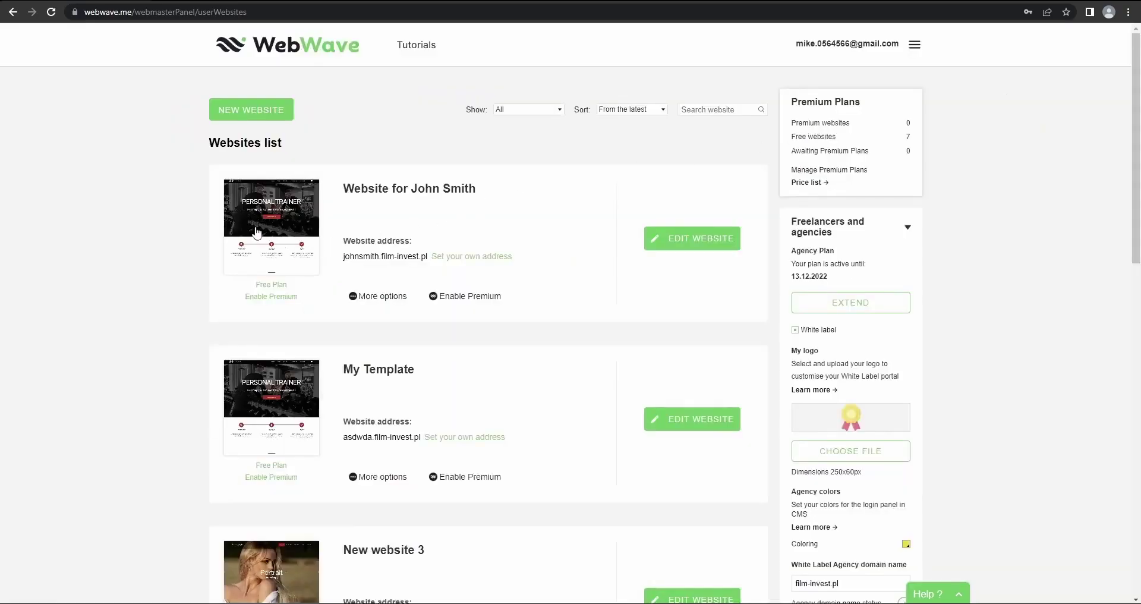
pyautogui.scroll(-8, 251, 231)
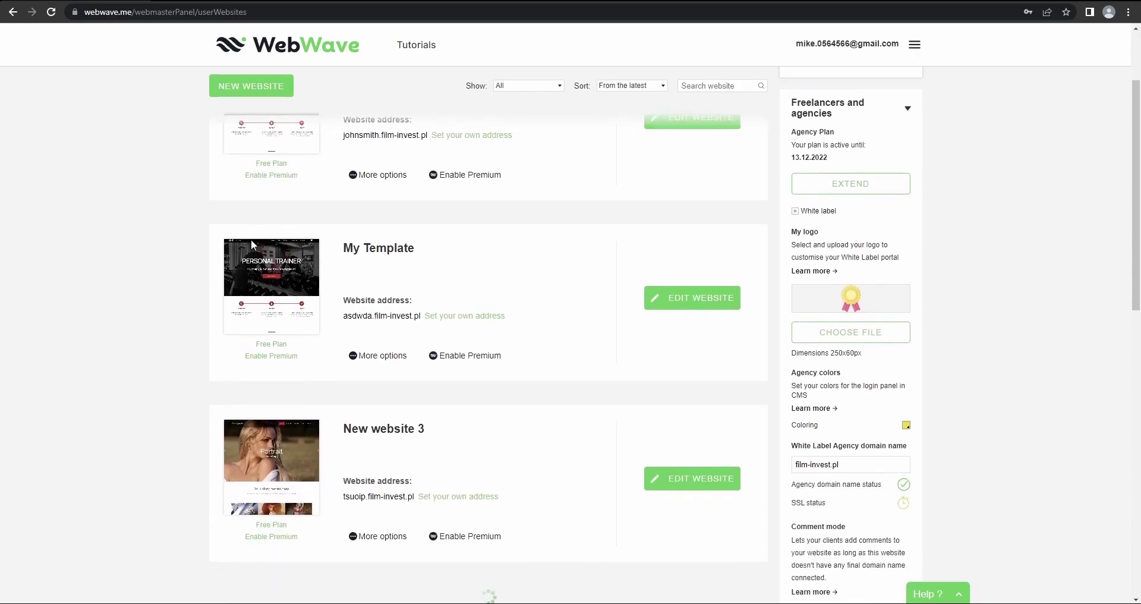
pyautogui.scroll(8, 243, 261)
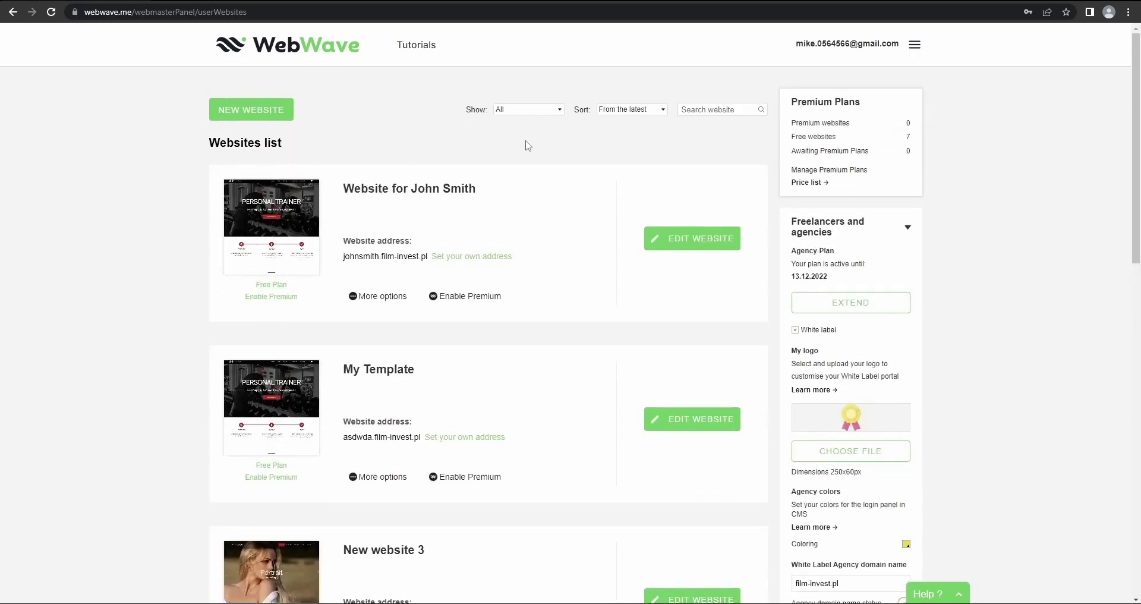
pyautogui.scroll(-3, 452, 311)
pyautogui.scroll(3, 432, 328)
pyautogui.scroll(-10, 512, 342)
pyautogui.scroll(8, 369, 403)
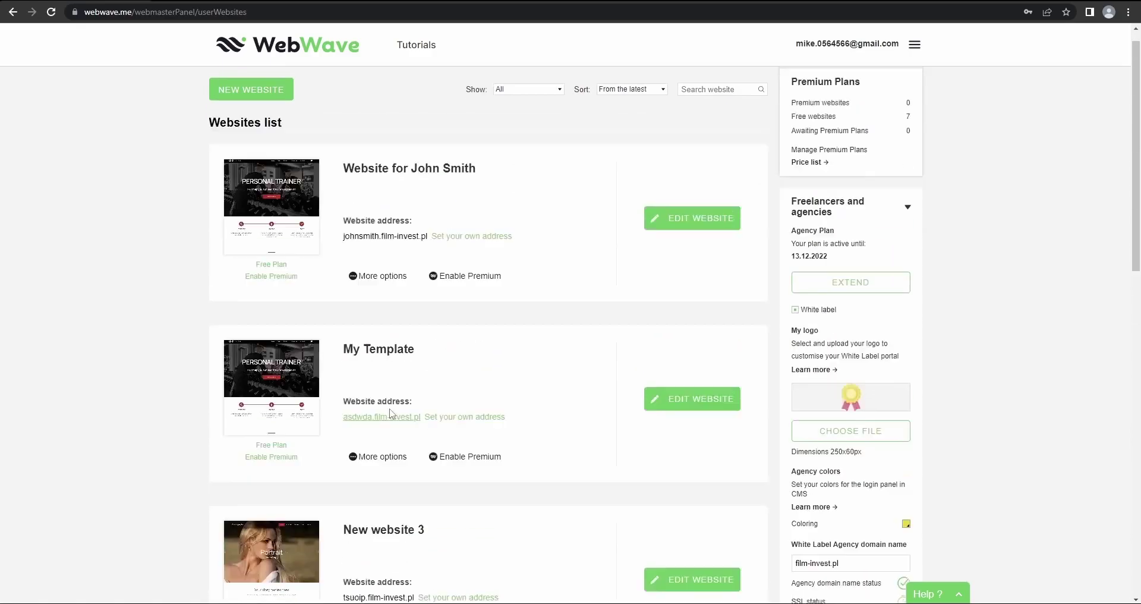
pyautogui.hotkey('alt', 'Left')
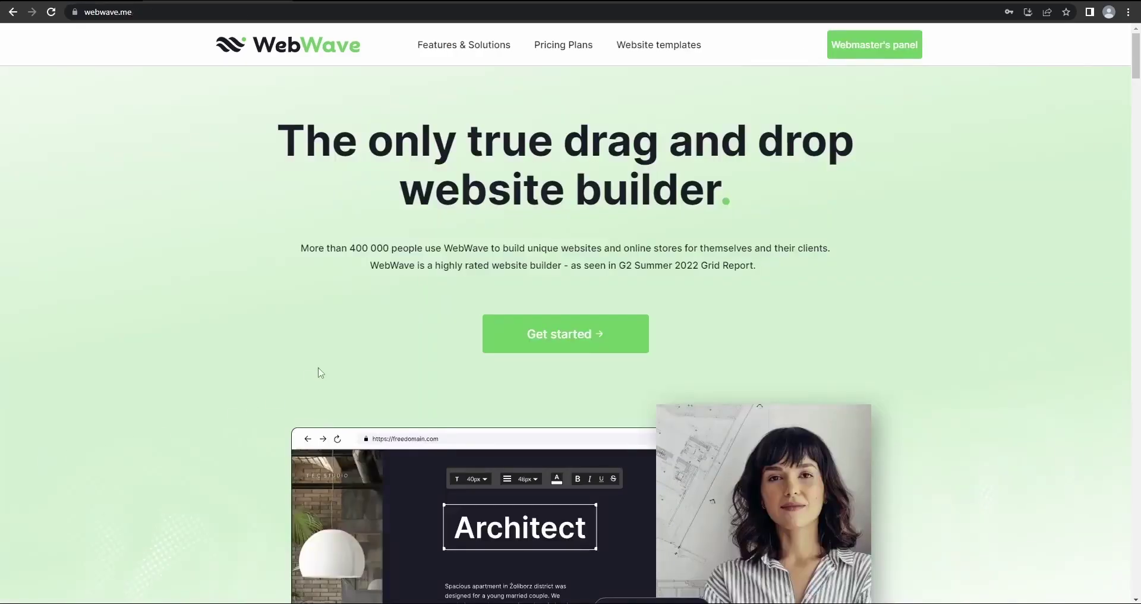